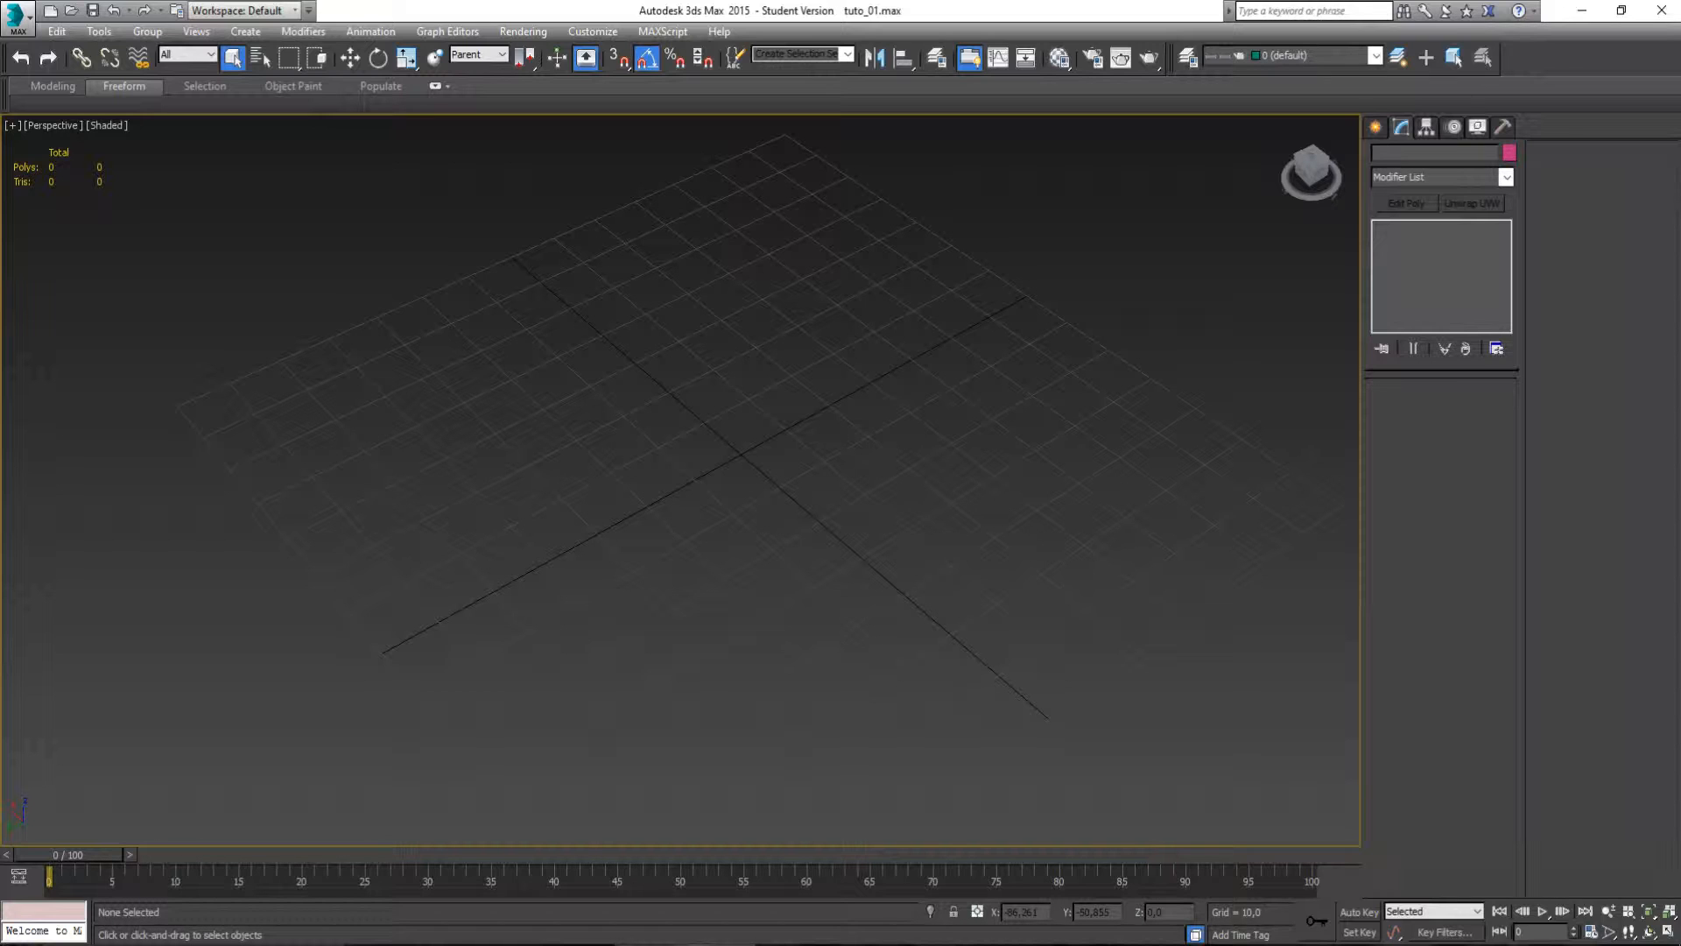
Create a box near the grid centre, about 19.8 long, 19.5 wide and 2.3 high.
click(1377, 129)
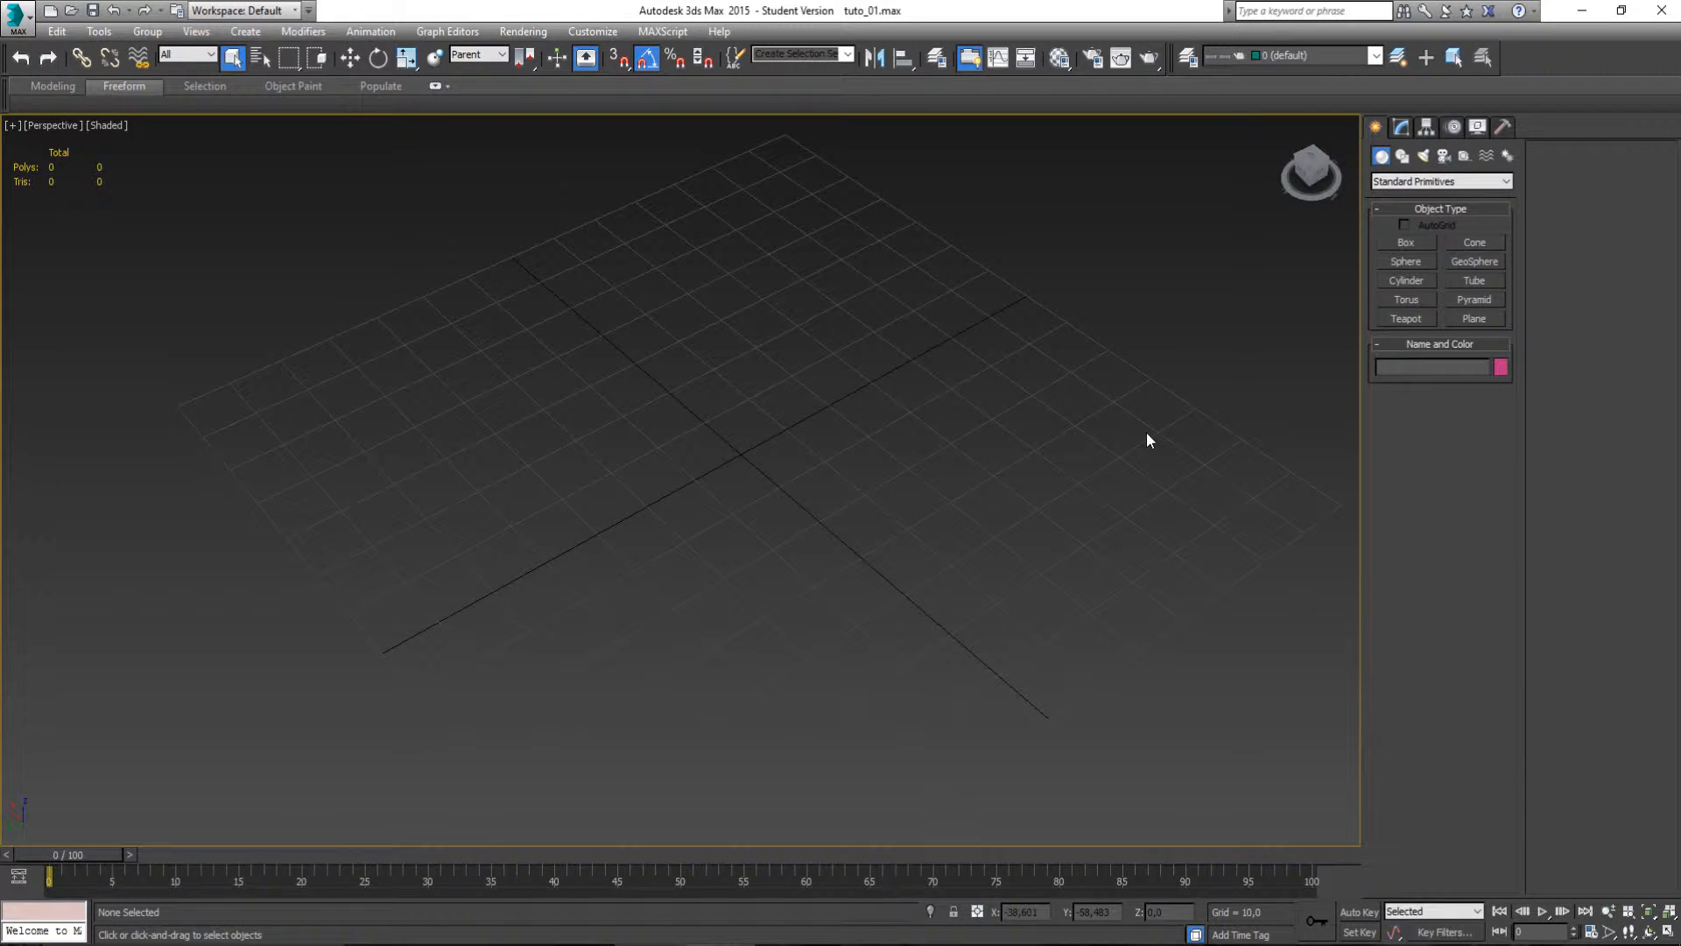
middle_drag(1147, 433, 1220, 462)
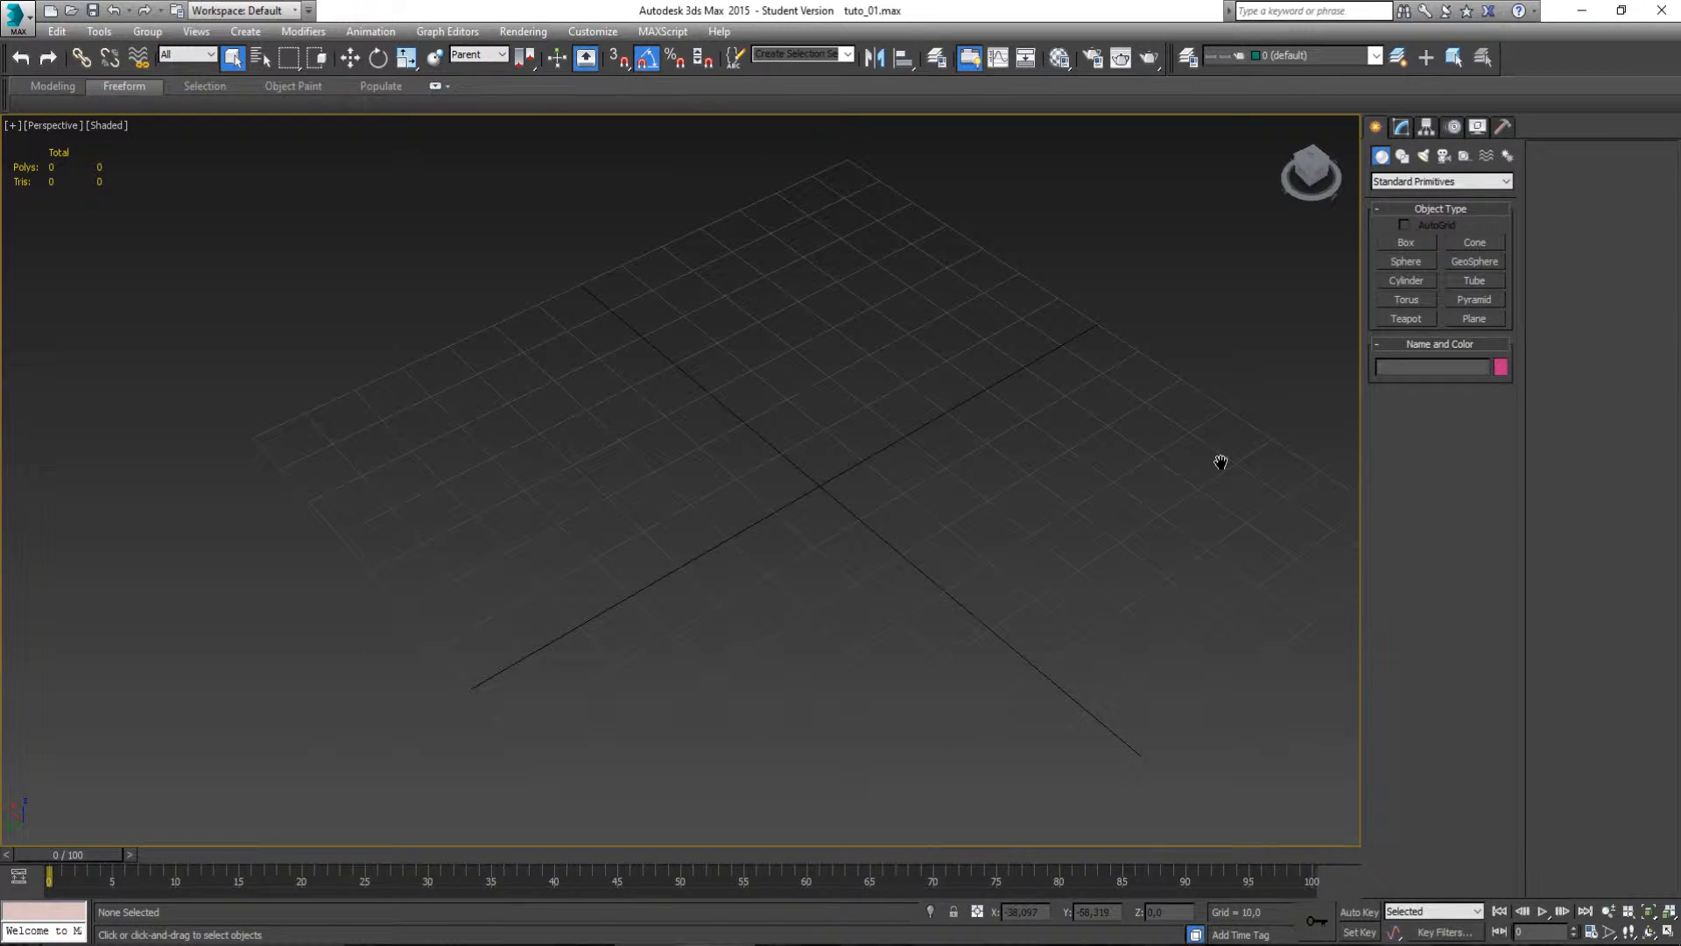
click(1417, 242)
click(820, 434)
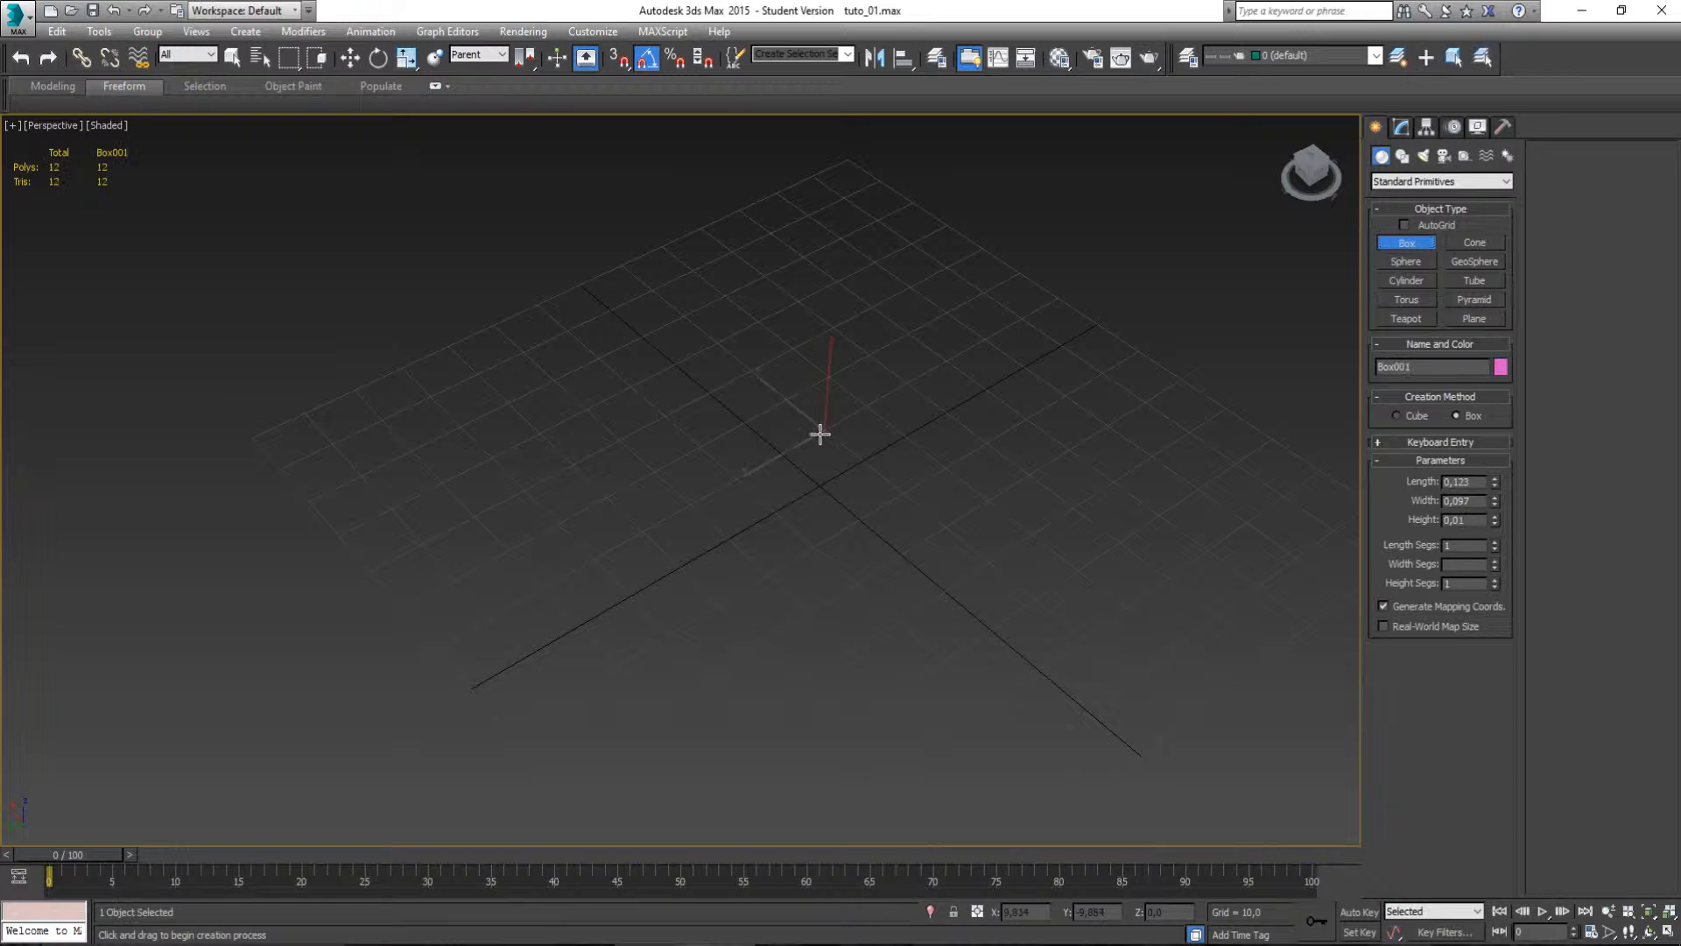
drag(819, 434, 798, 526)
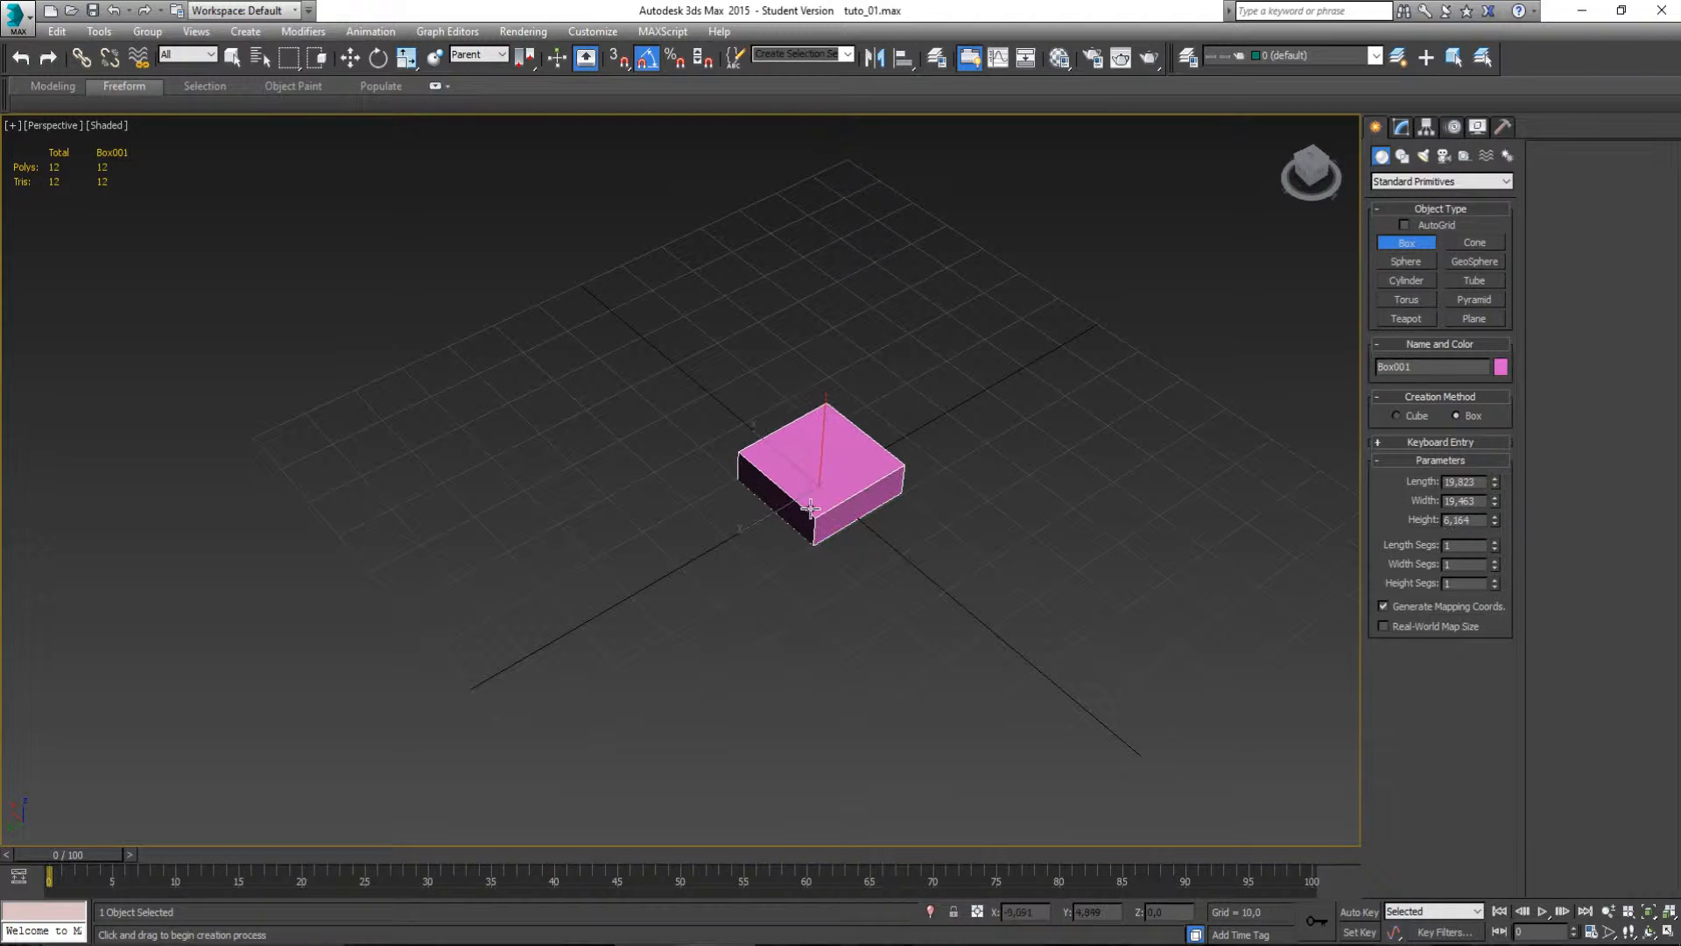
click(802, 530)
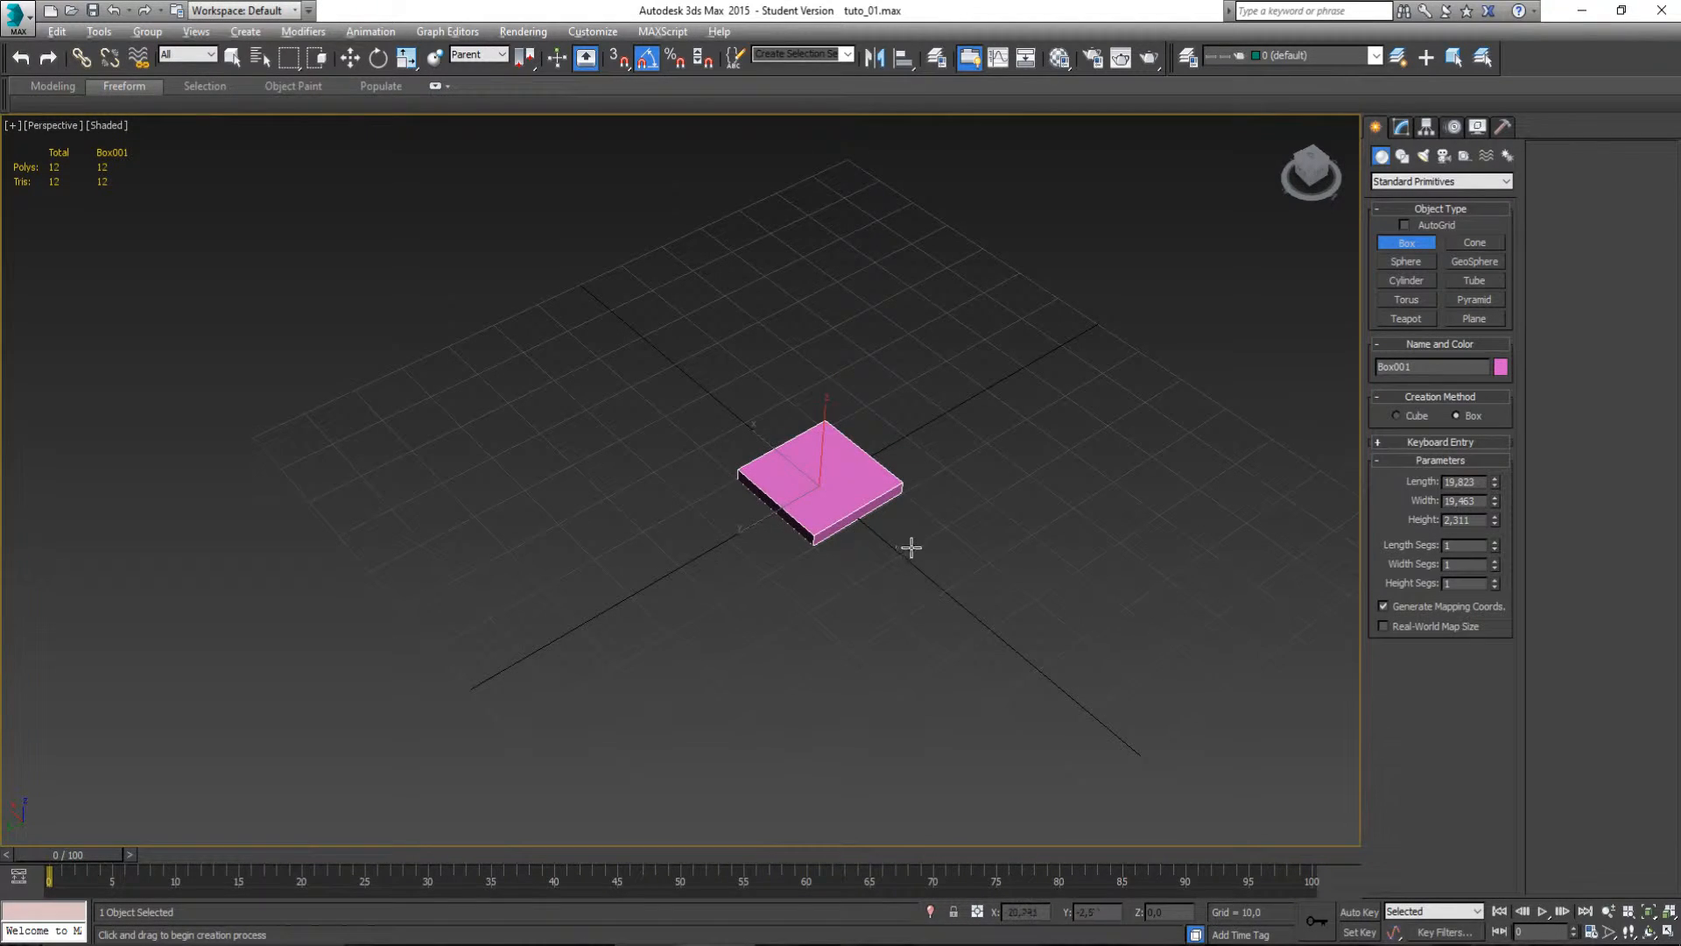
Scale the box non-uniformly along Z only, to about 1019 percent.
alt+middle_drag(911, 547, 828, 472)
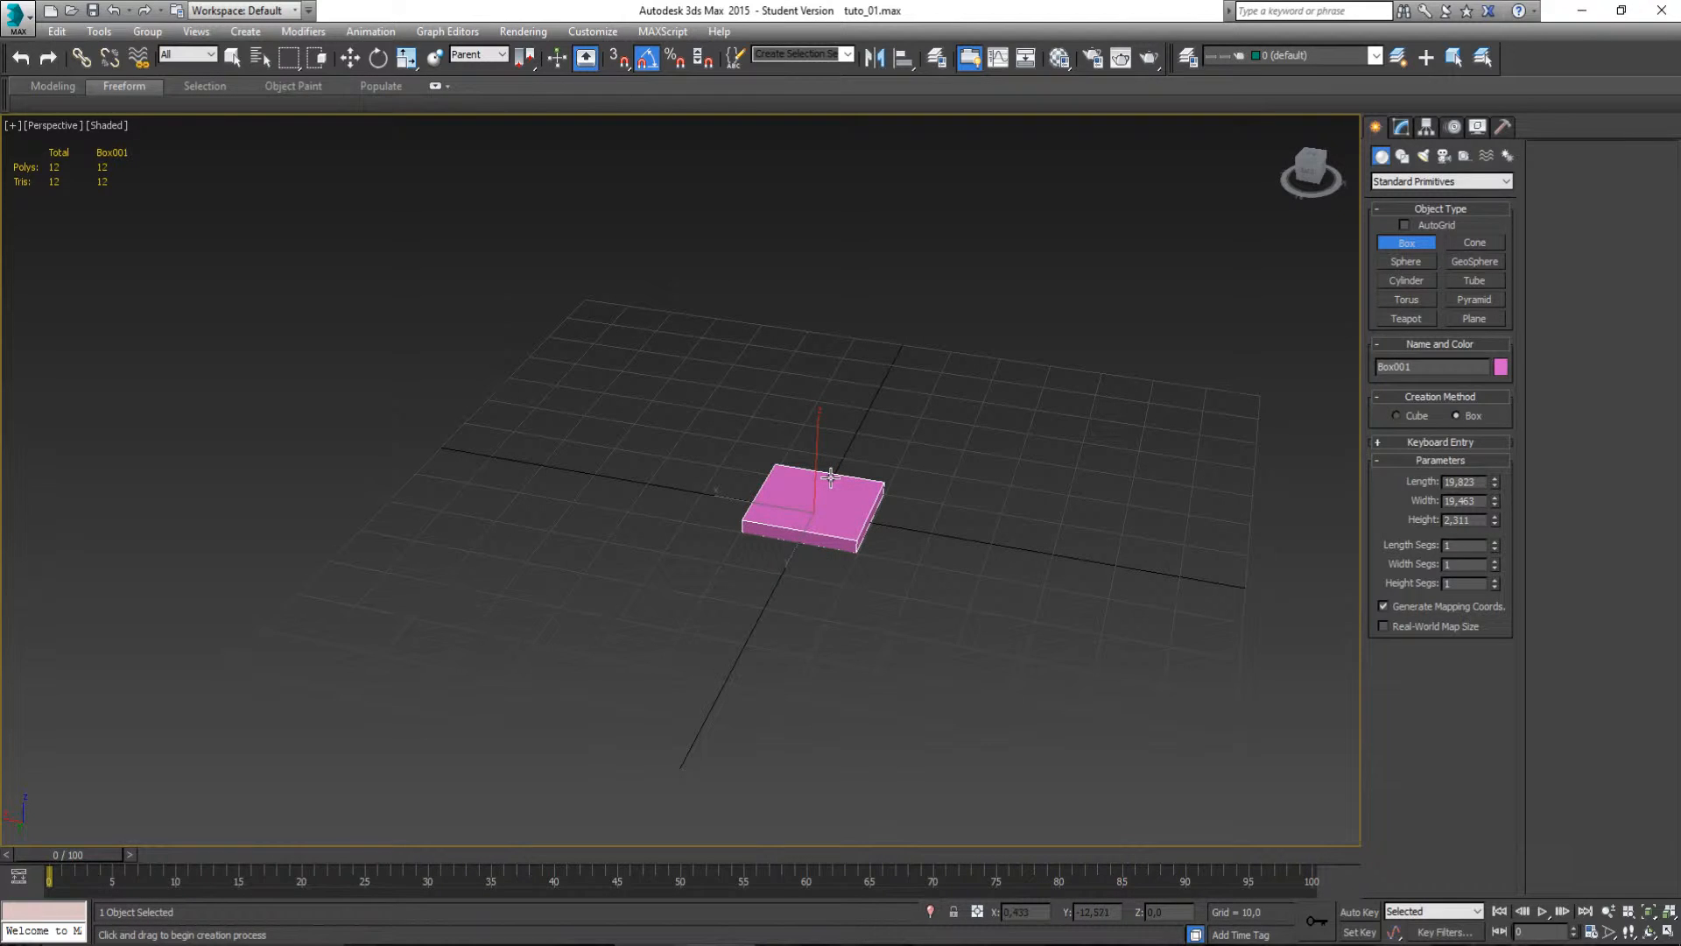
key(w)
key(e)
key(r)
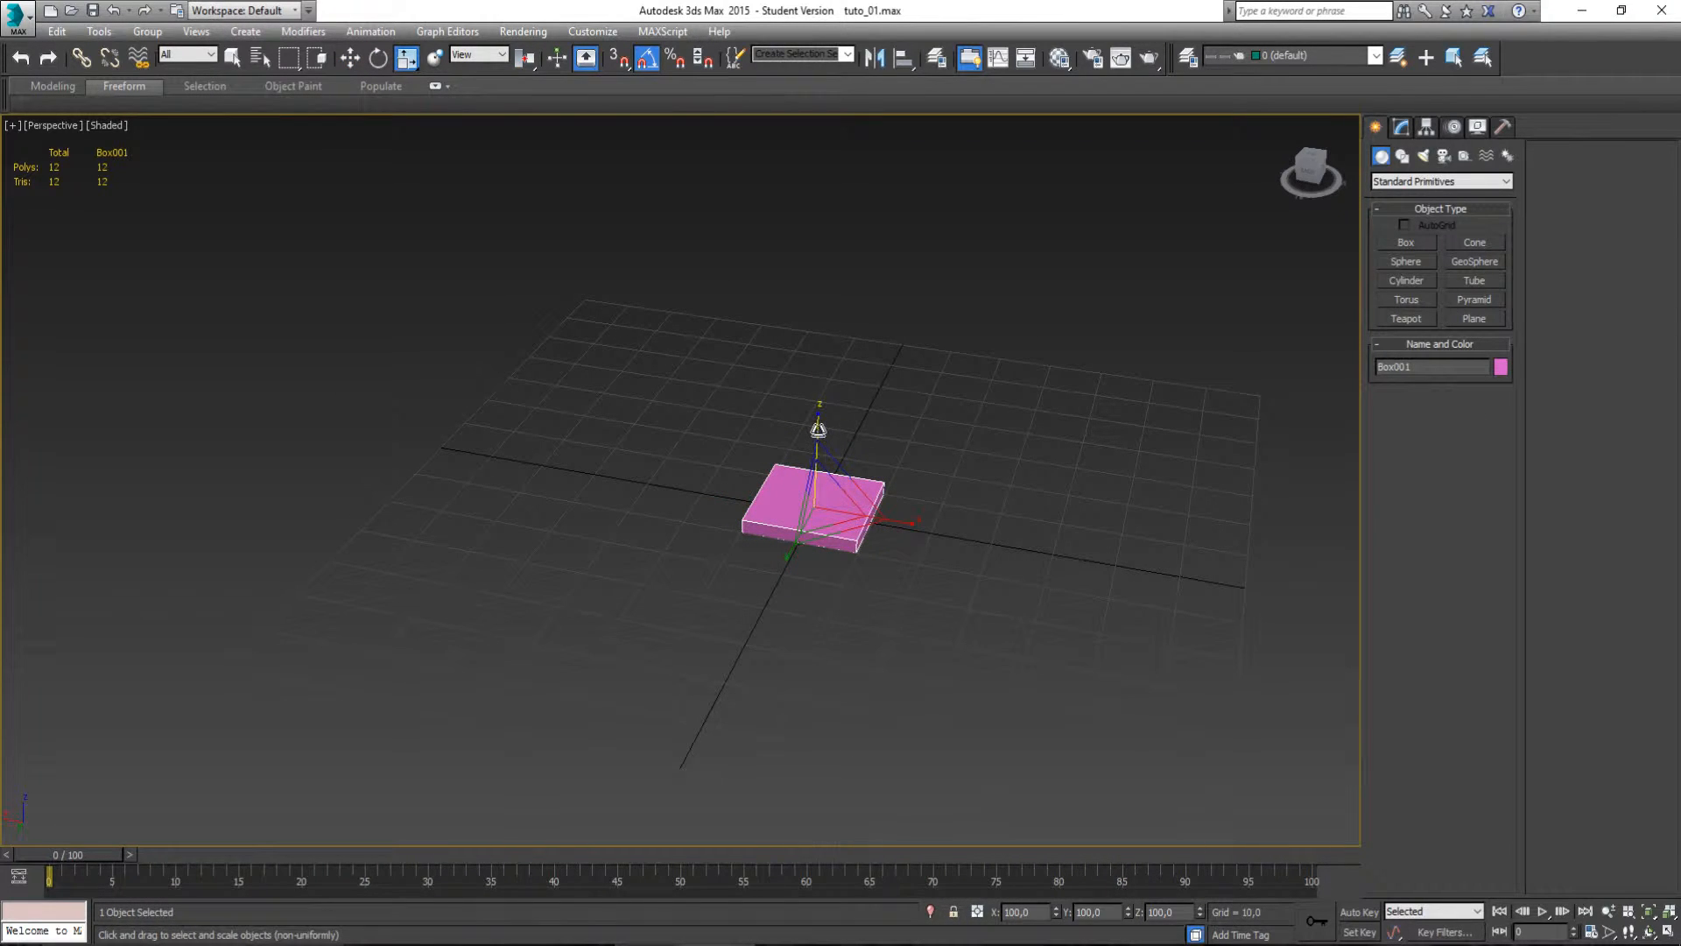
drag(818, 429, 829, 155)
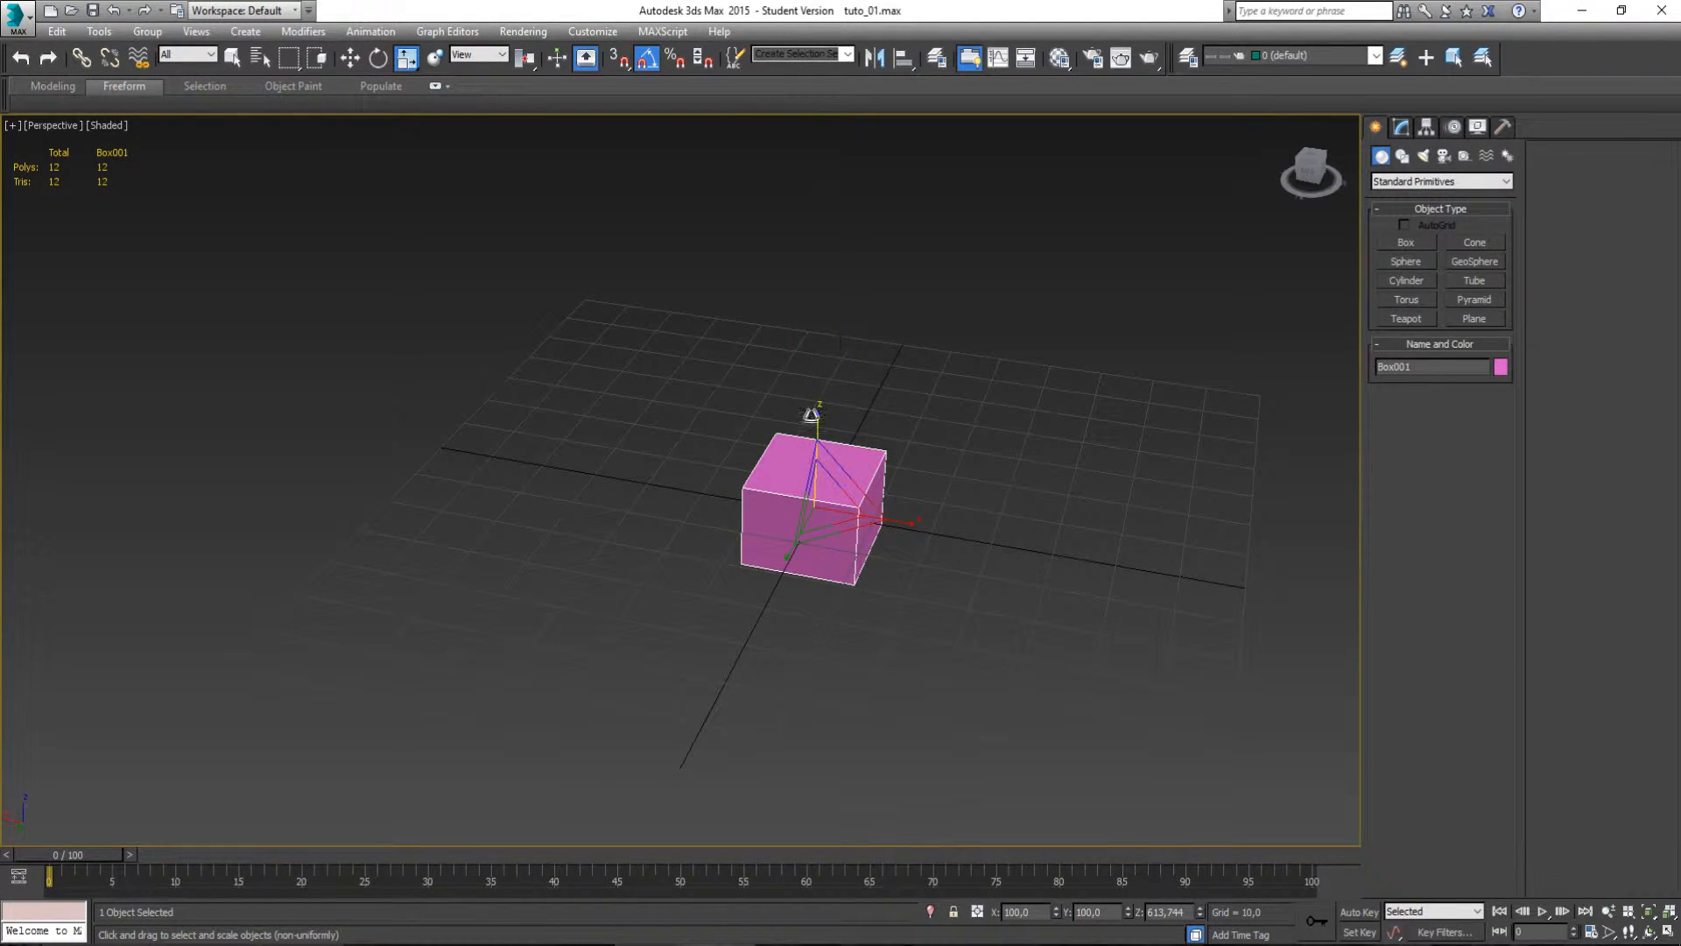
drag(811, 413, 849, 396)
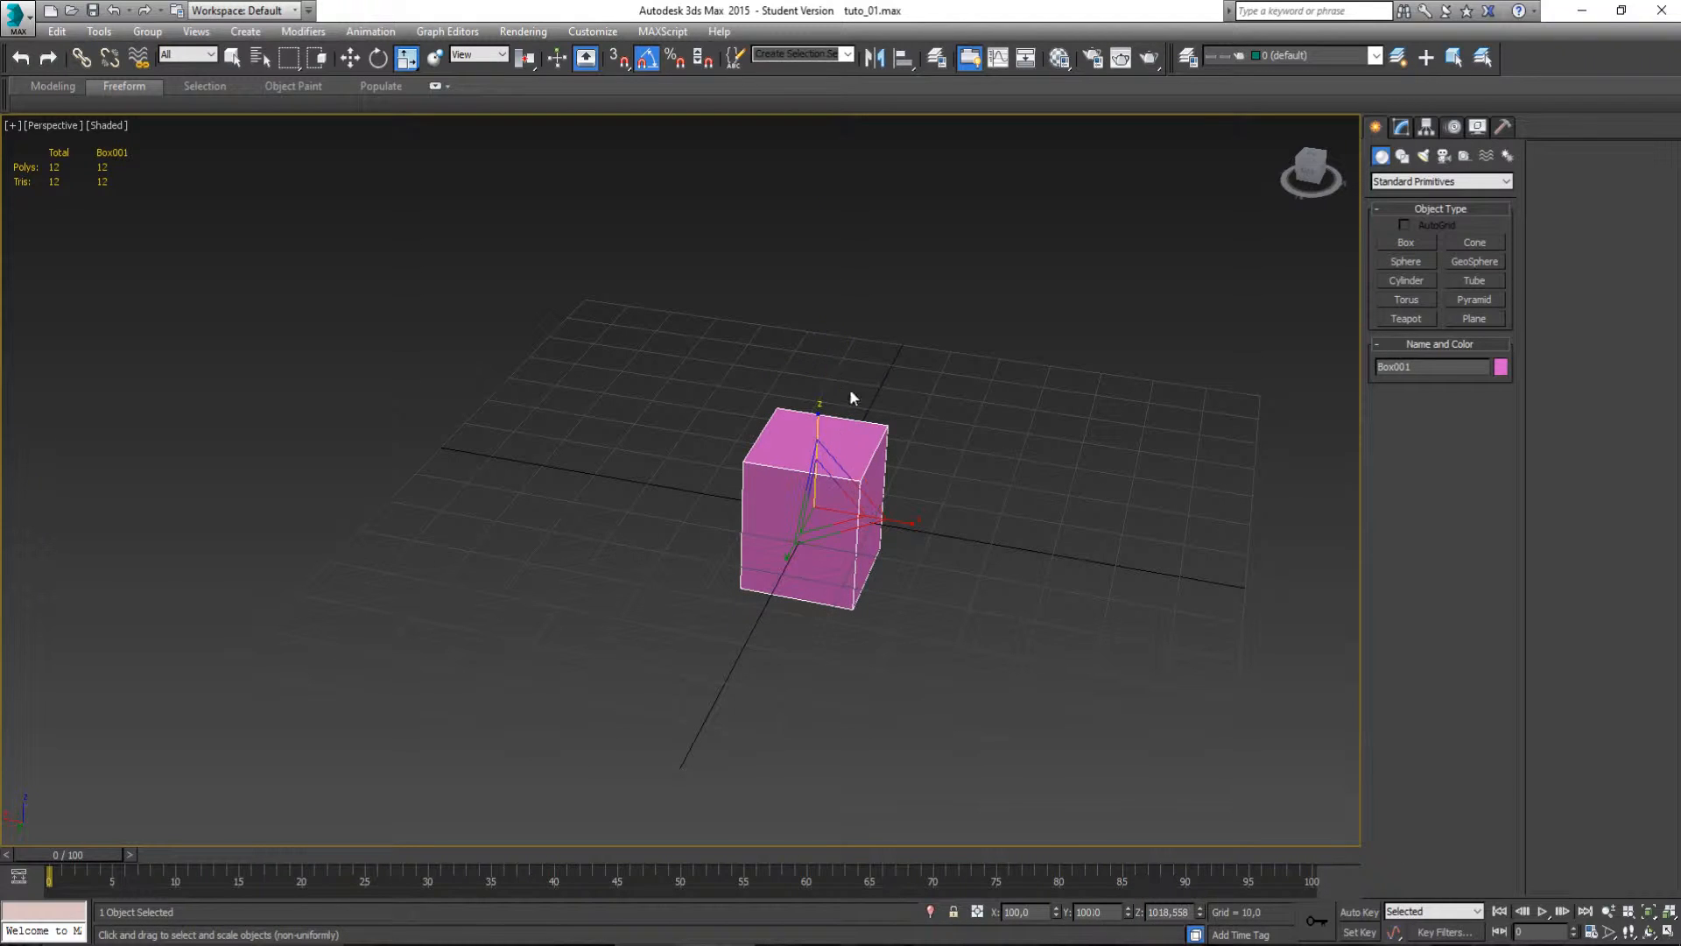
mouse_move(1077, 433)
alt+middle_down()
mouse_move(1057, 414)
mouse_move(1047, 426)
alt+middle_up()
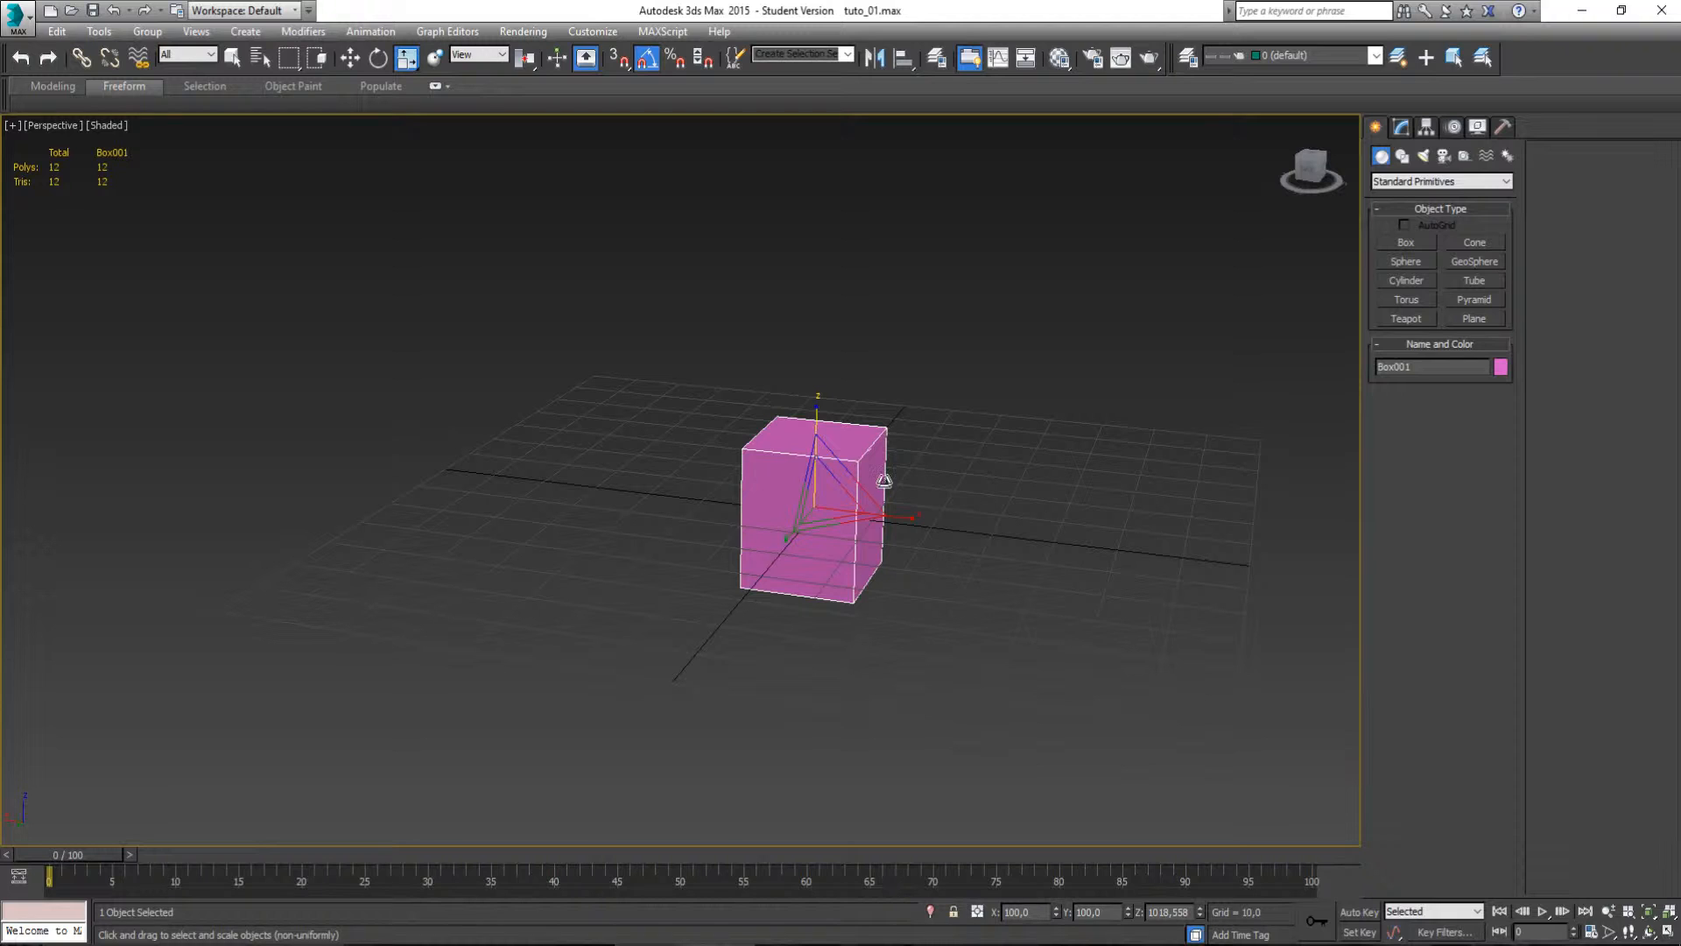
Examine the box's pivot position and axis orientation using Affect Pivot Only, and leave that mode.
key(e)
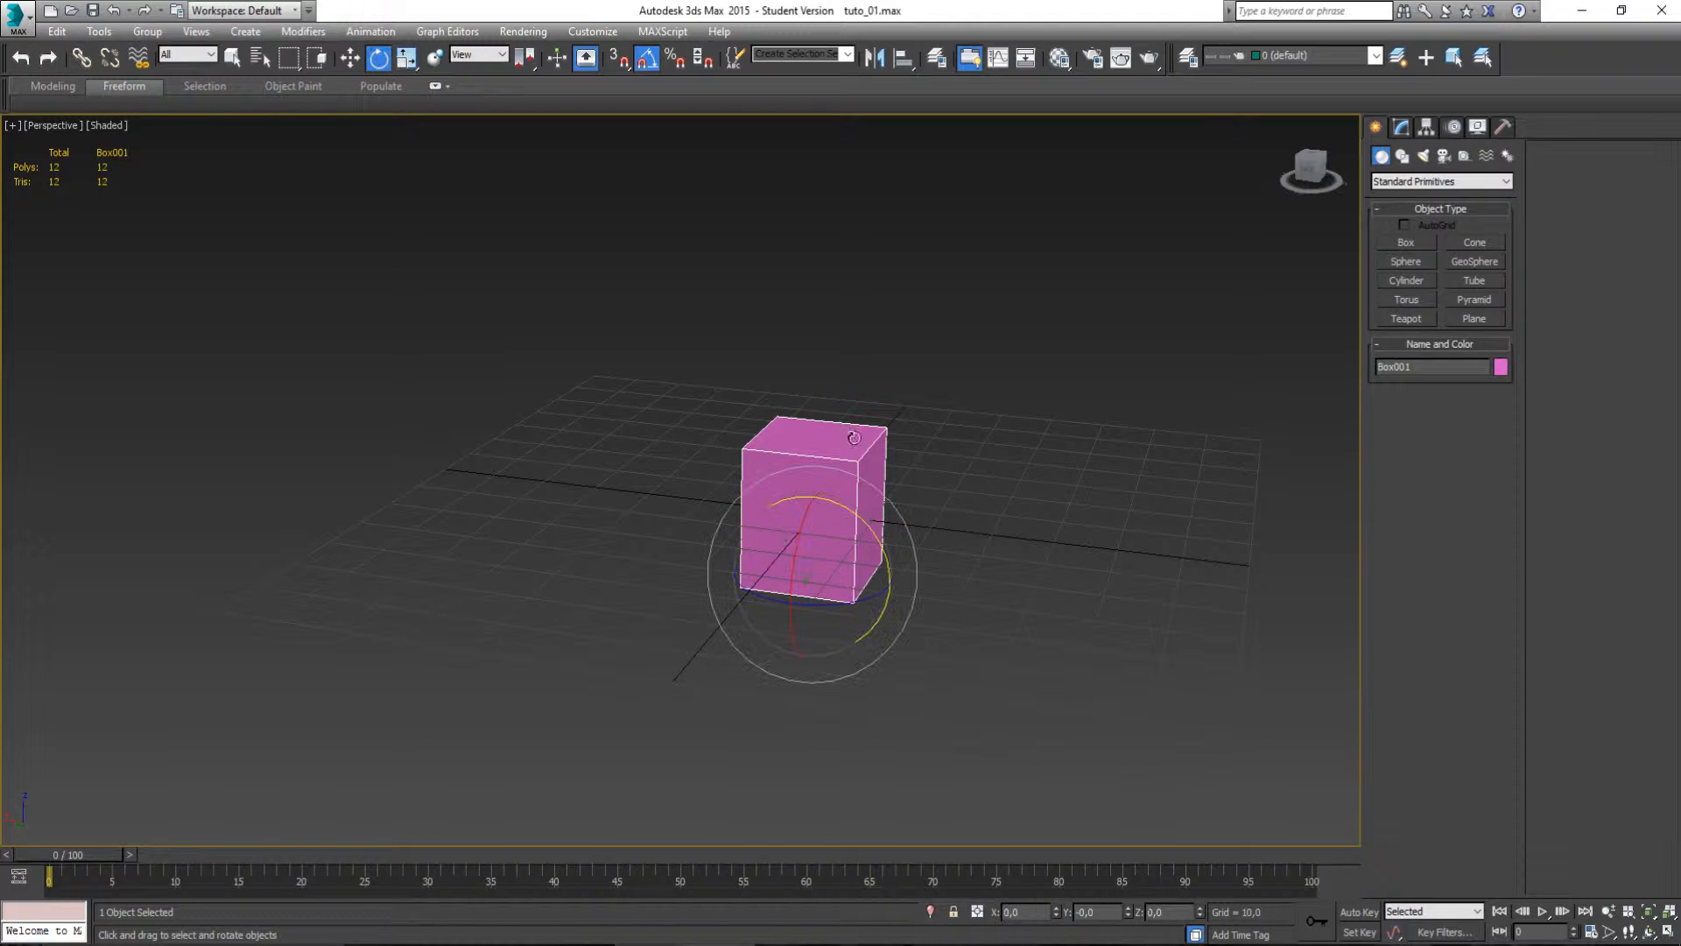
click(1424, 128)
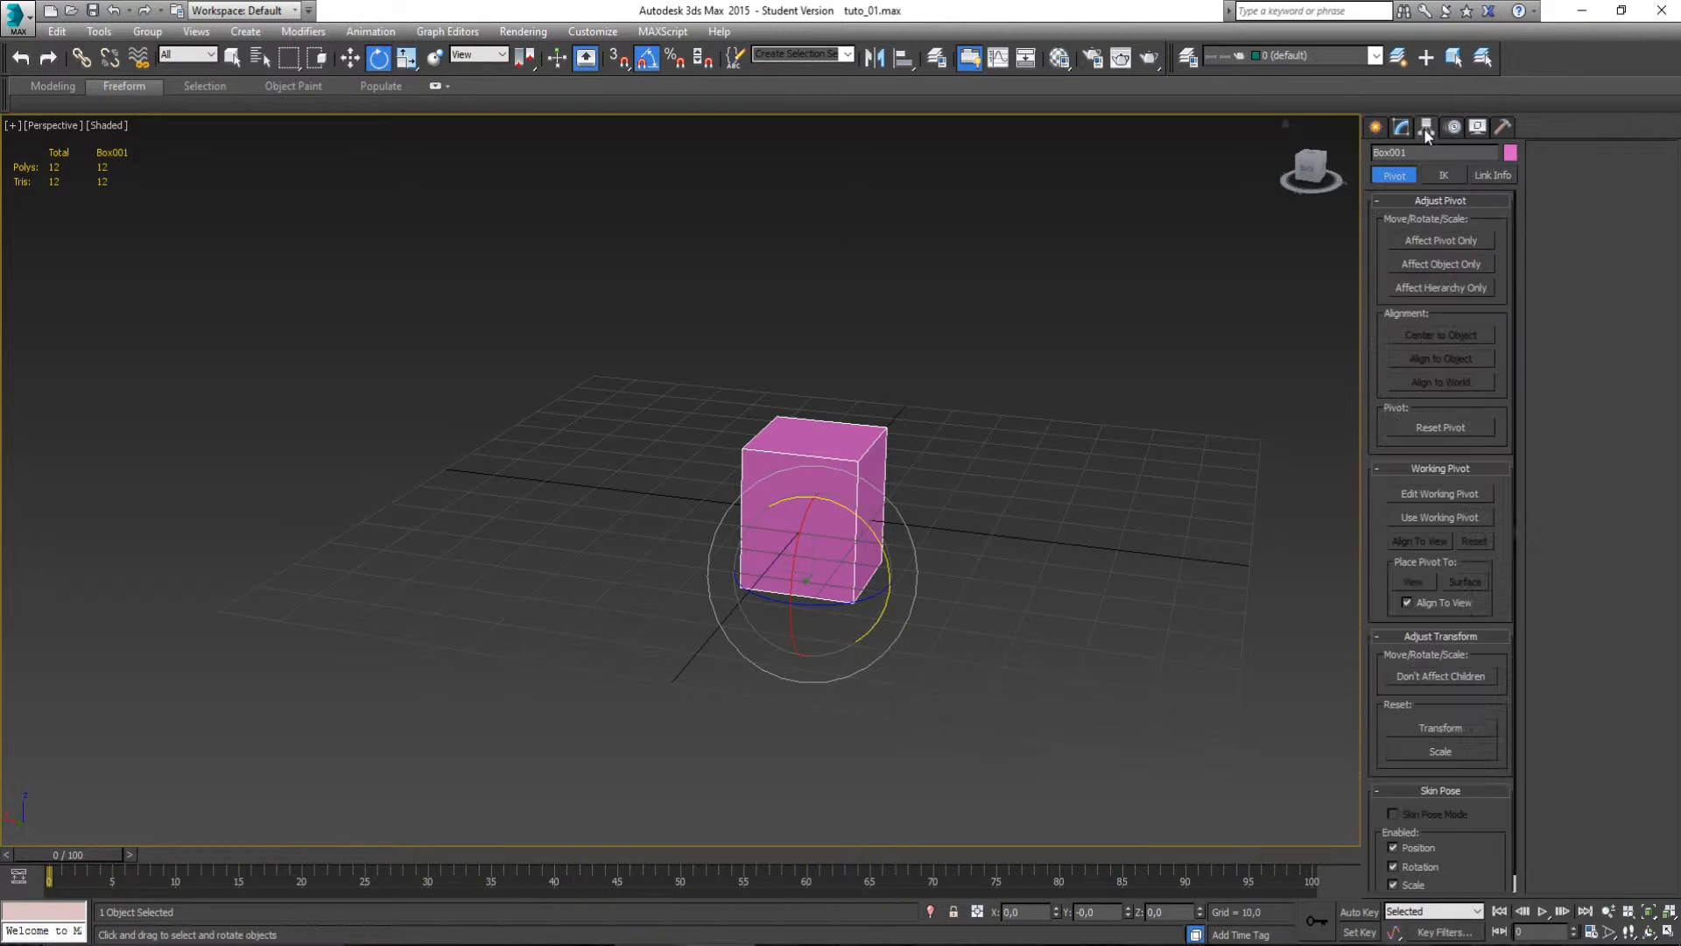
click(1421, 240)
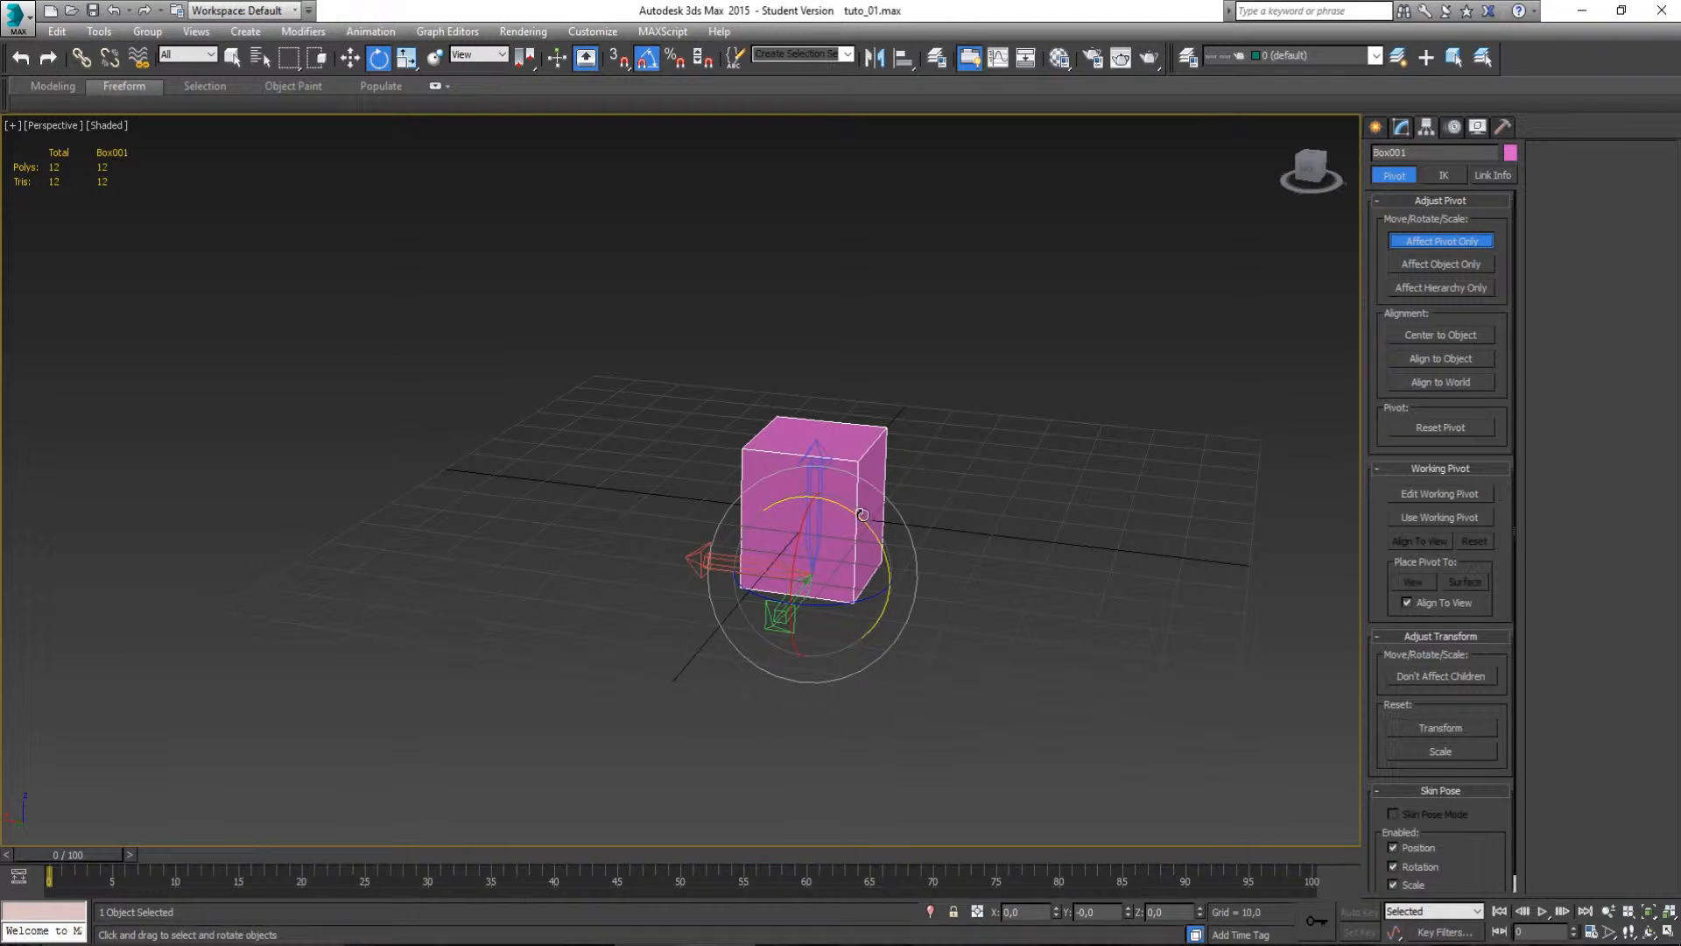
mouse_move(862, 514)
mouse_down()
mouse_move(908, 543)
mouse_move(793, 474)
mouse_move(767, 481)
mouse_move(823, 480)
mouse_move(862, 506)
mouse_up()
mouse_move(832, 505)
mouse_down()
mouse_move(871, 538)
mouse_move(792, 495)
mouse_move(876, 554)
mouse_move(815, 507)
mouse_move(863, 534)
mouse_move(831, 515)
mouse_up()
alt+middle_drag(911, 494, 901, 536)
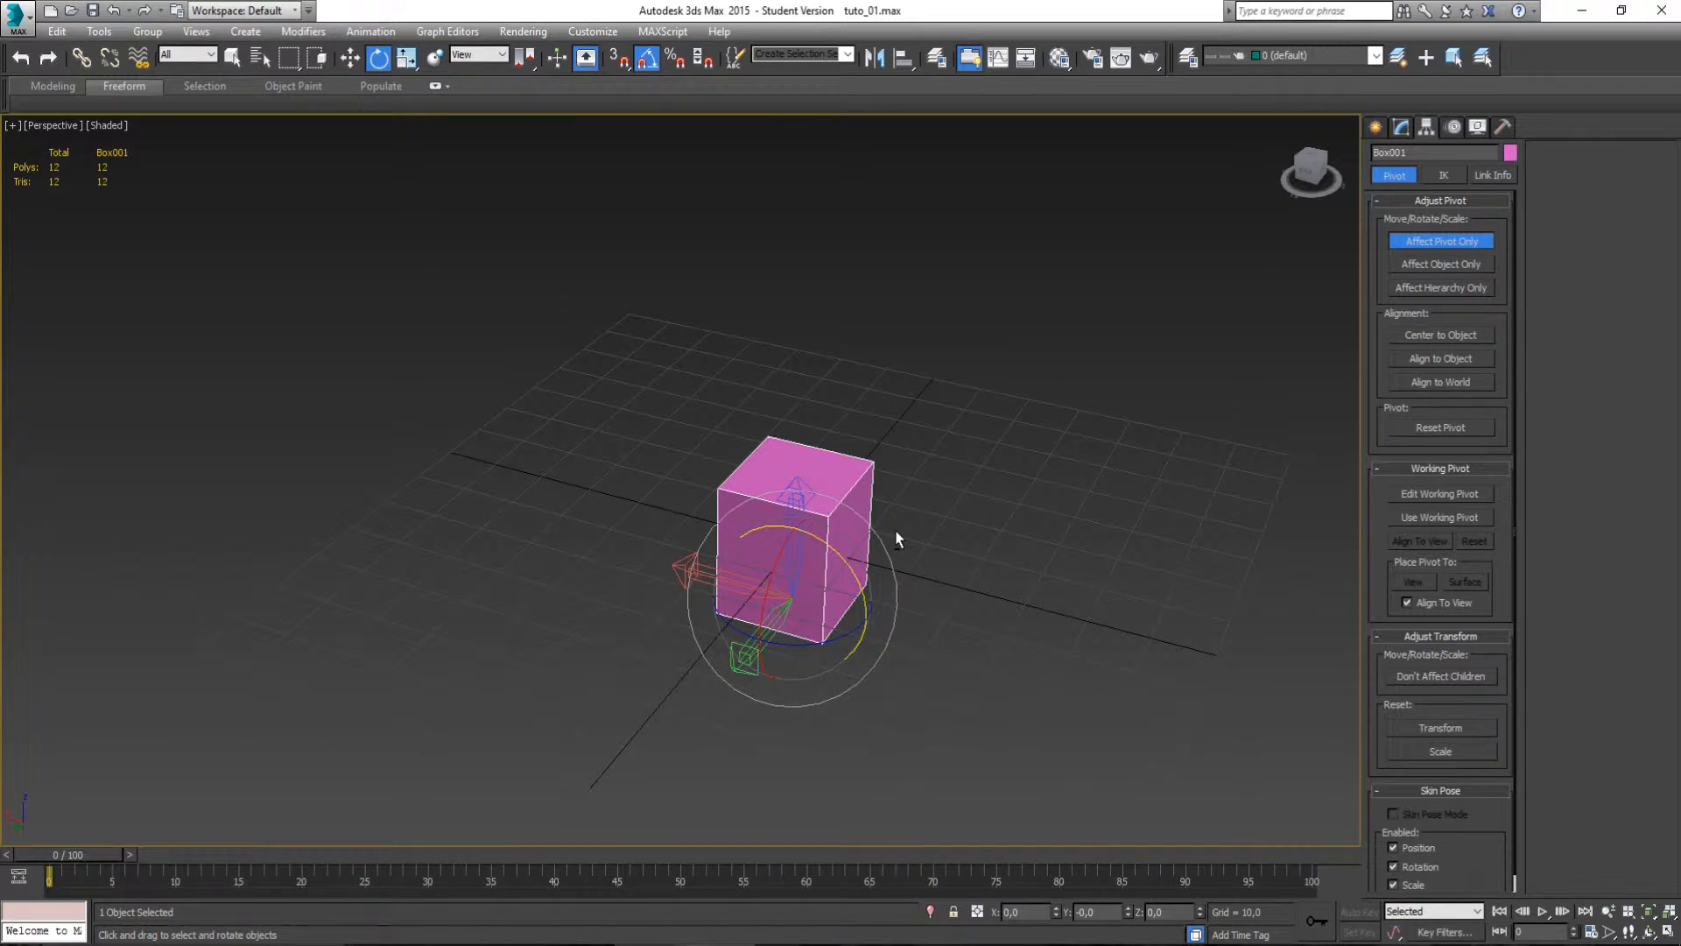
click(1448, 248)
middle_drag(940, 562, 924, 556)
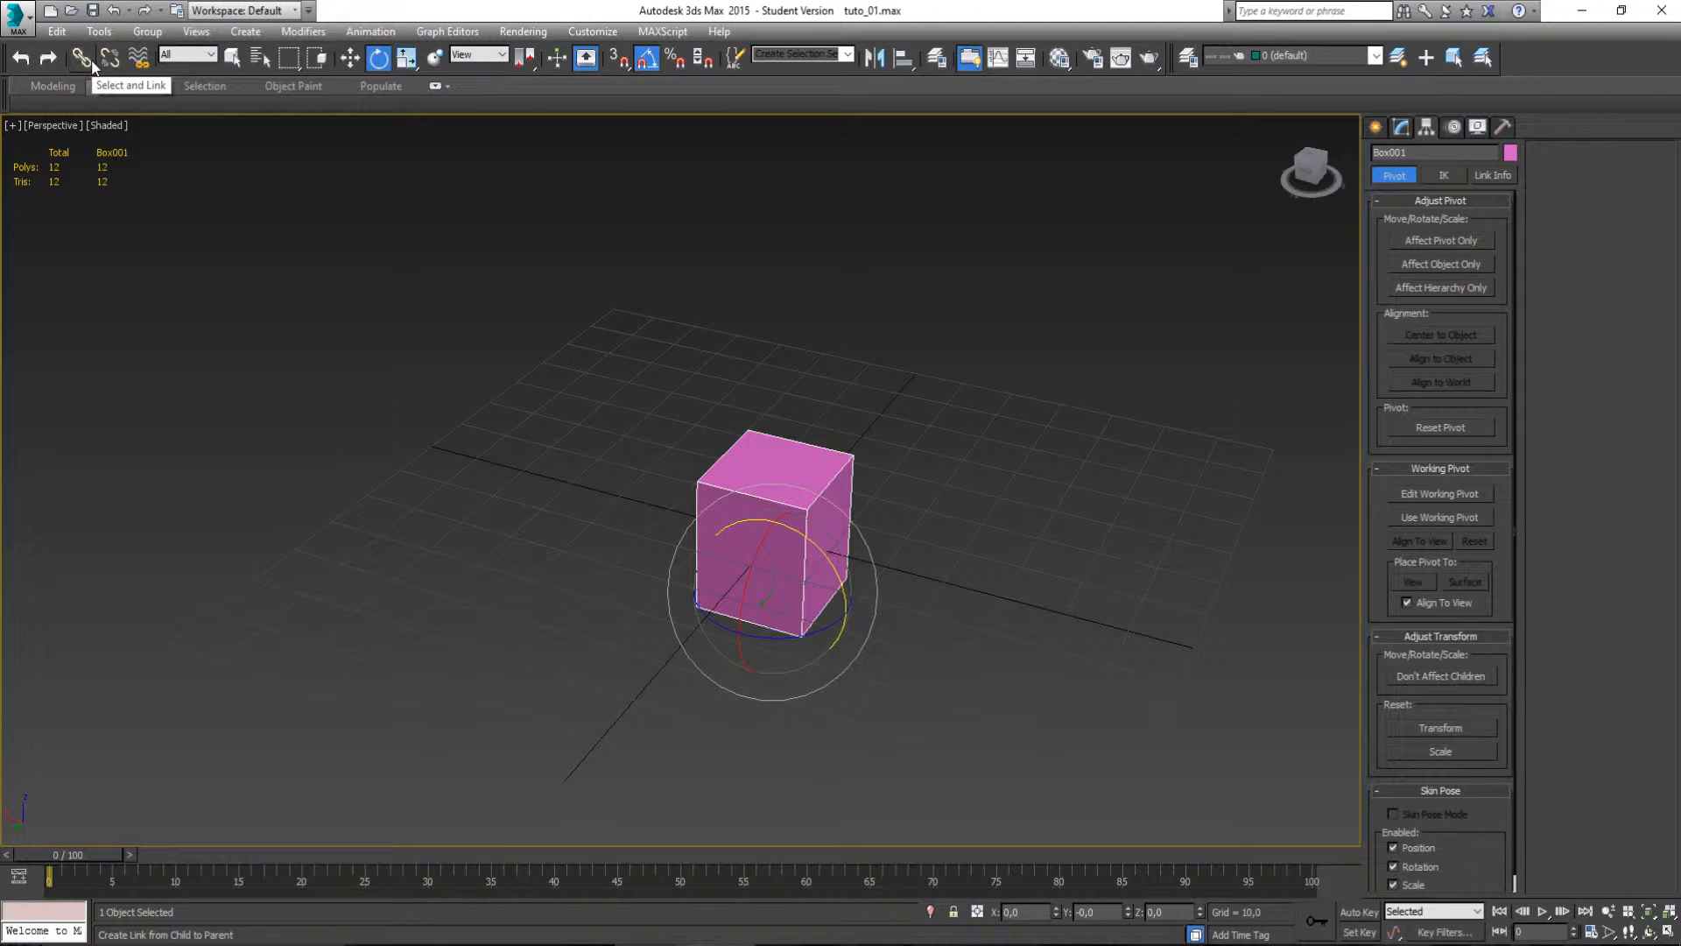
Create a sphere with a radius of about 12.4 on the grid beside the box.
click(1375, 126)
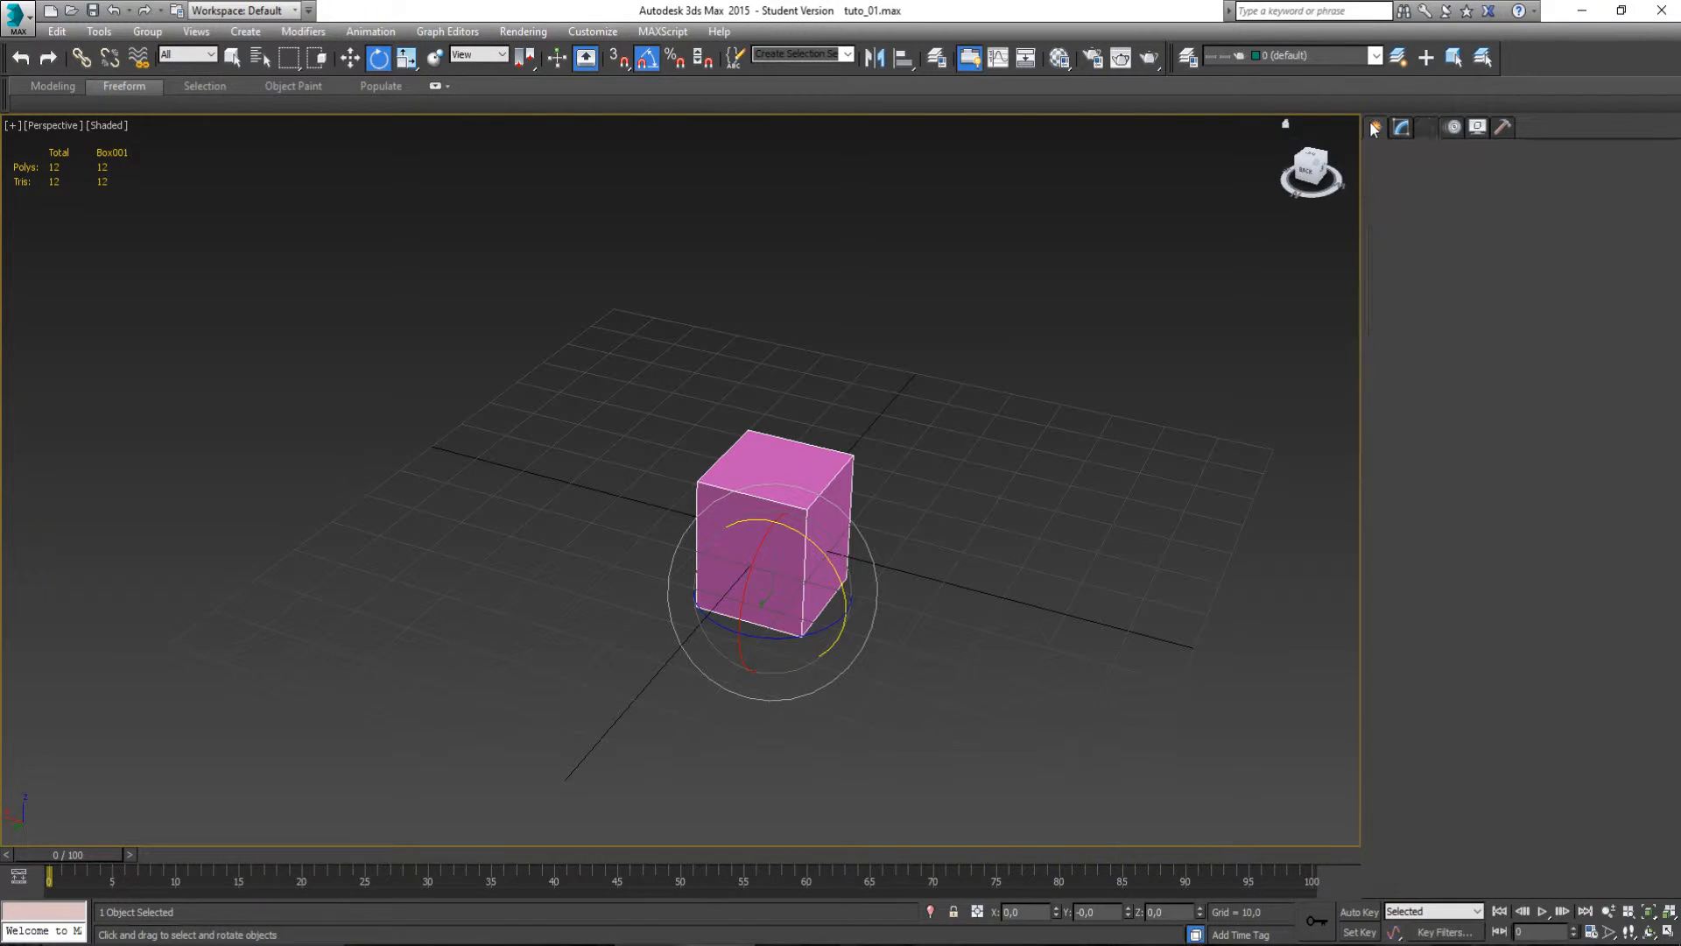
click(1415, 262)
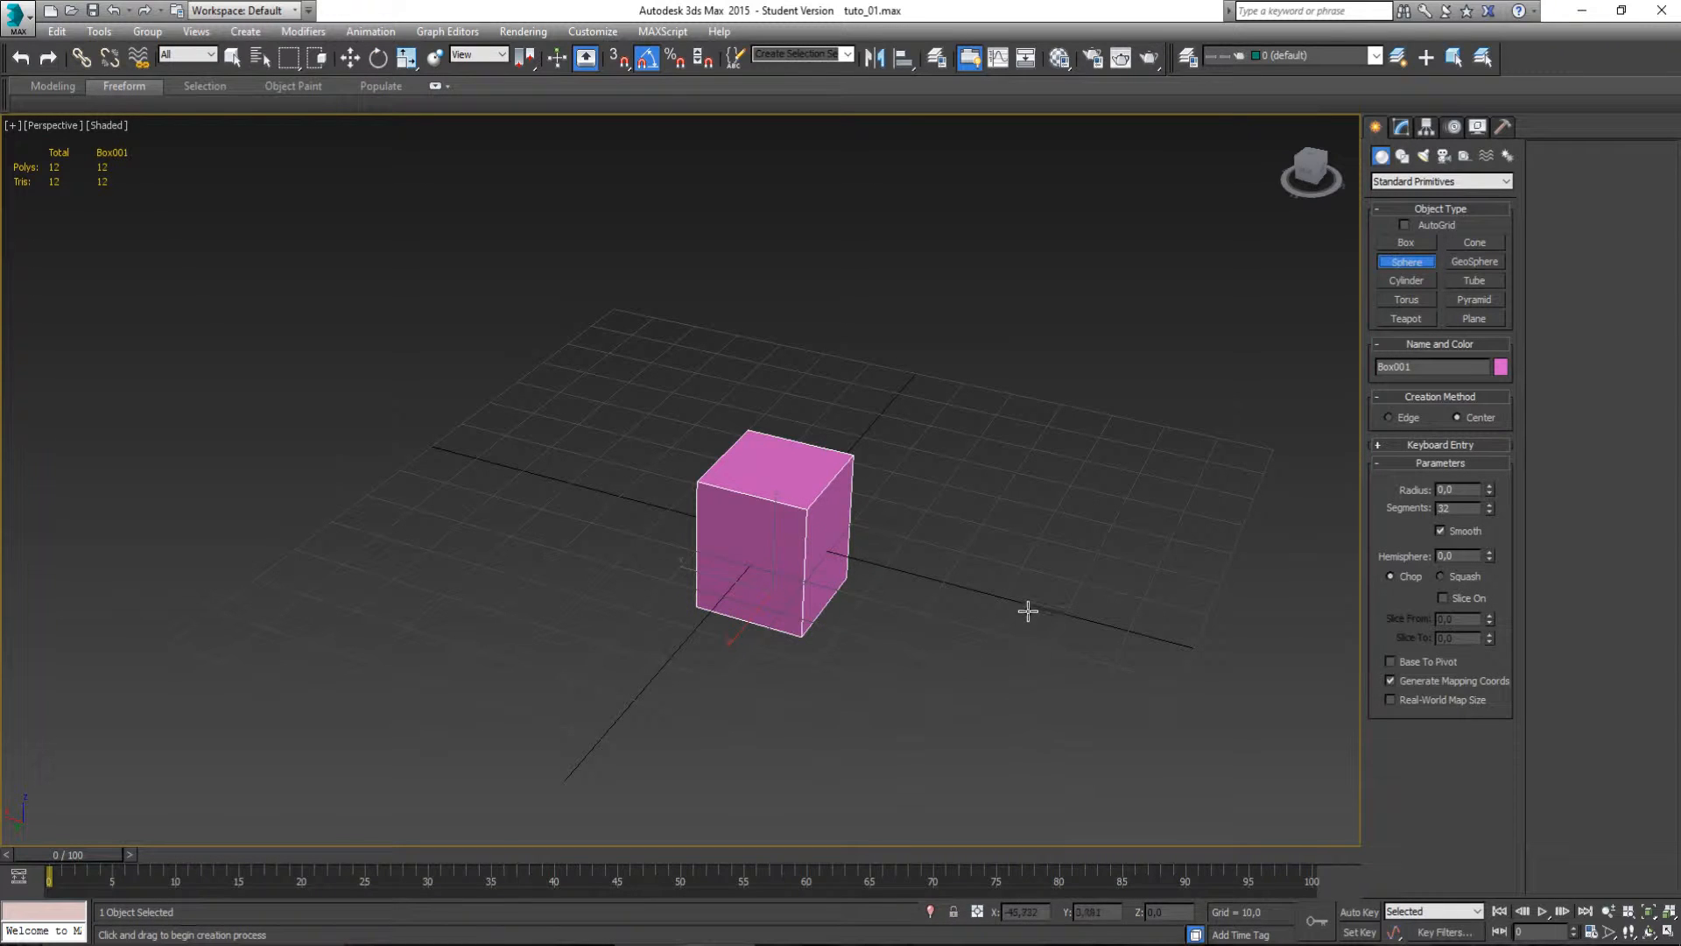
drag(1004, 603, 1084, 611)
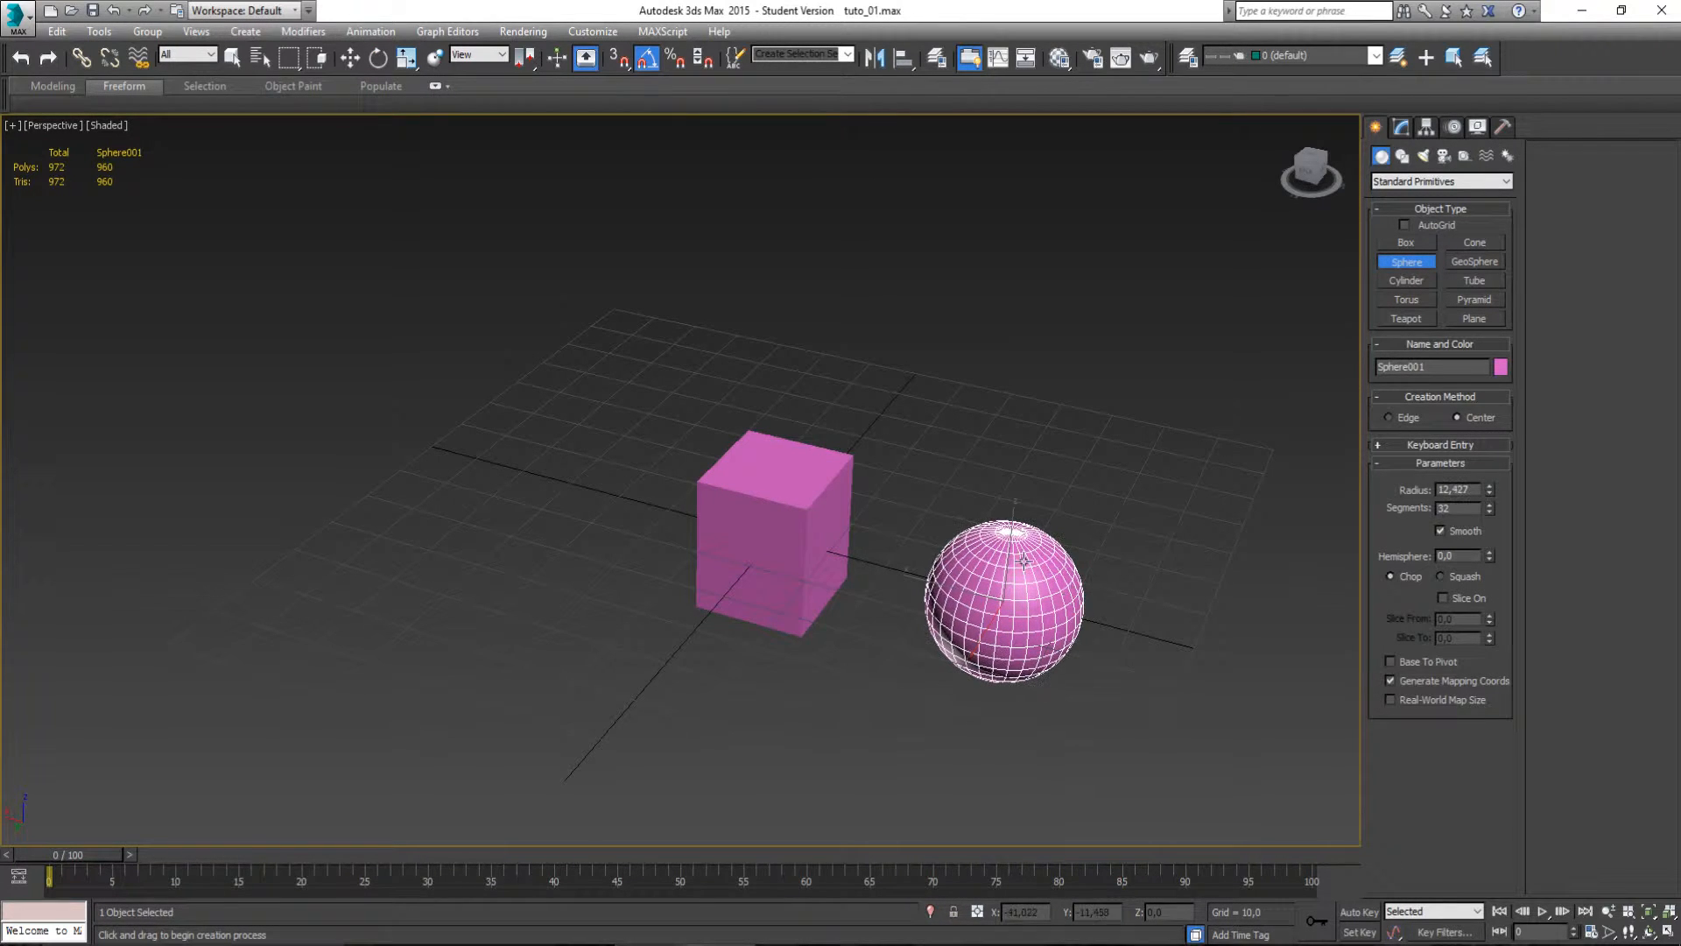
Link the sphere to the box so that the box is its parent.
mouse_move(999, 546)
alt+middle_down()
mouse_move(1023, 549)
mouse_move(1002, 547)
alt+middle_up()
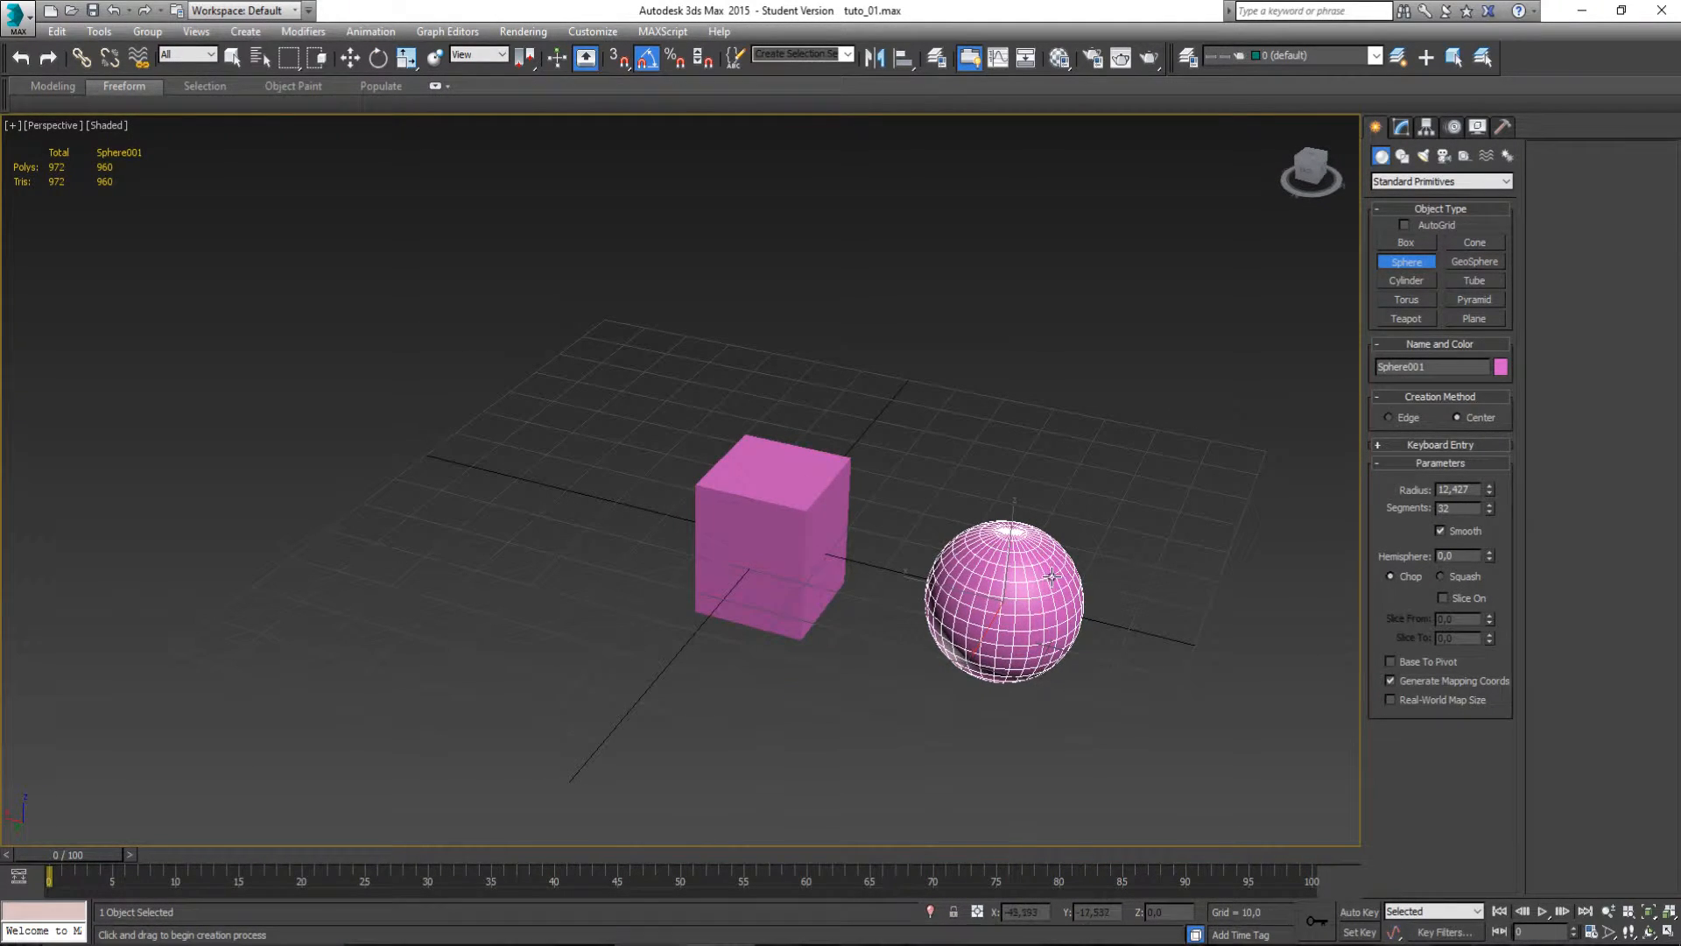
click(82, 58)
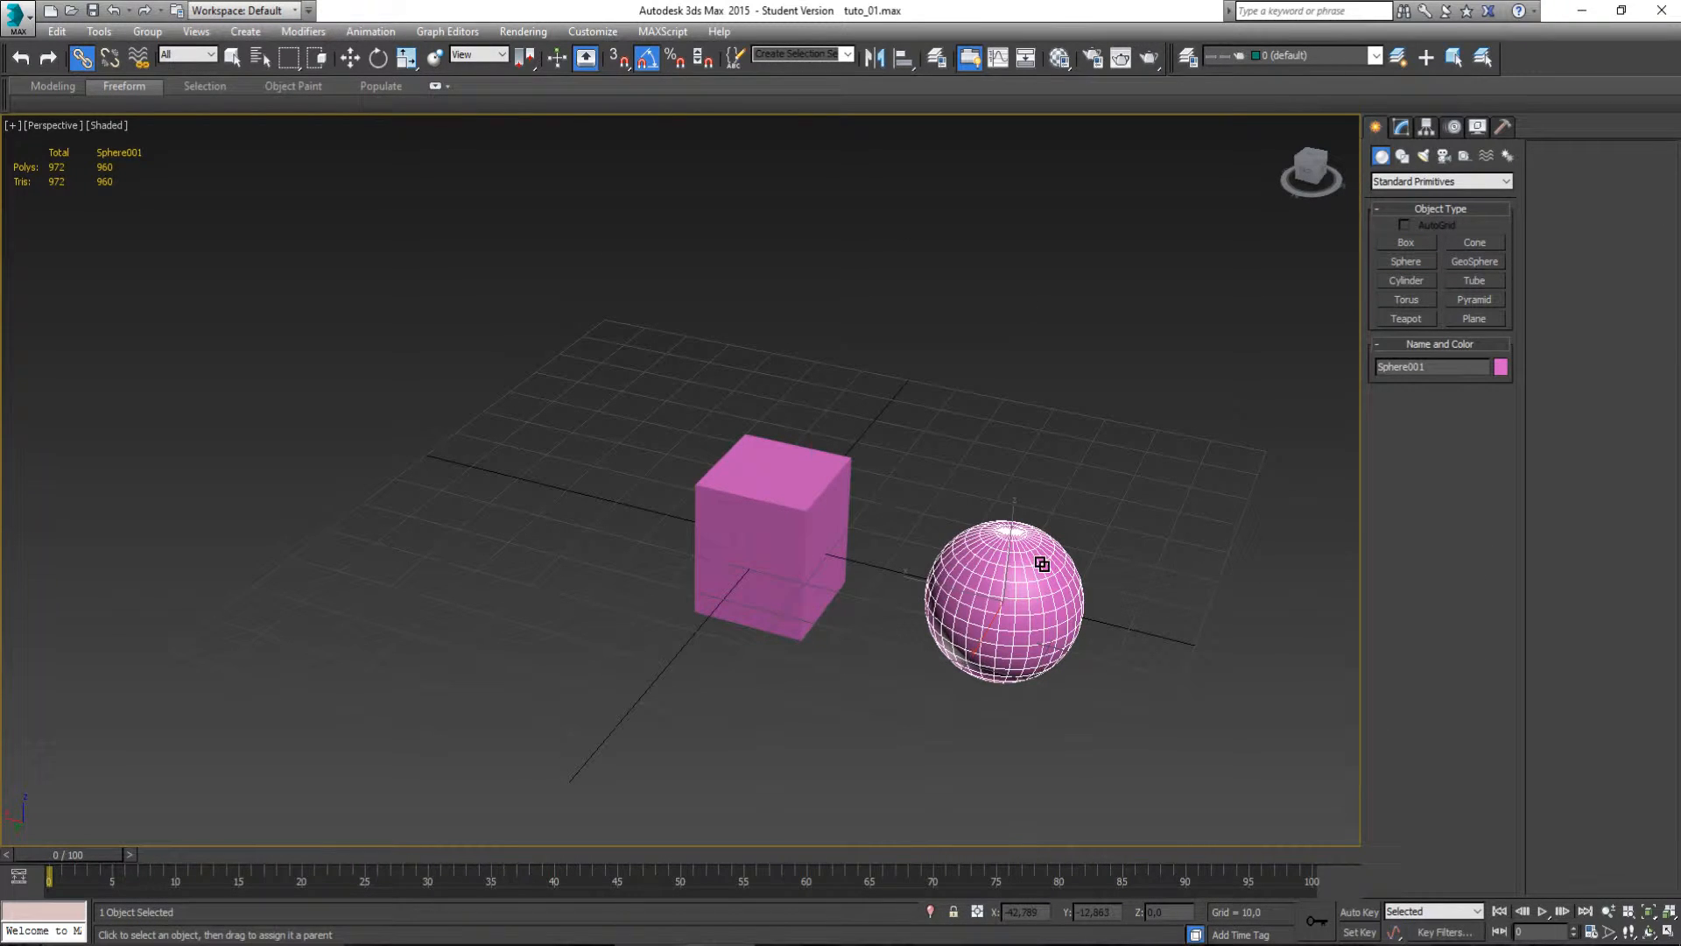
drag(1042, 564, 762, 510)
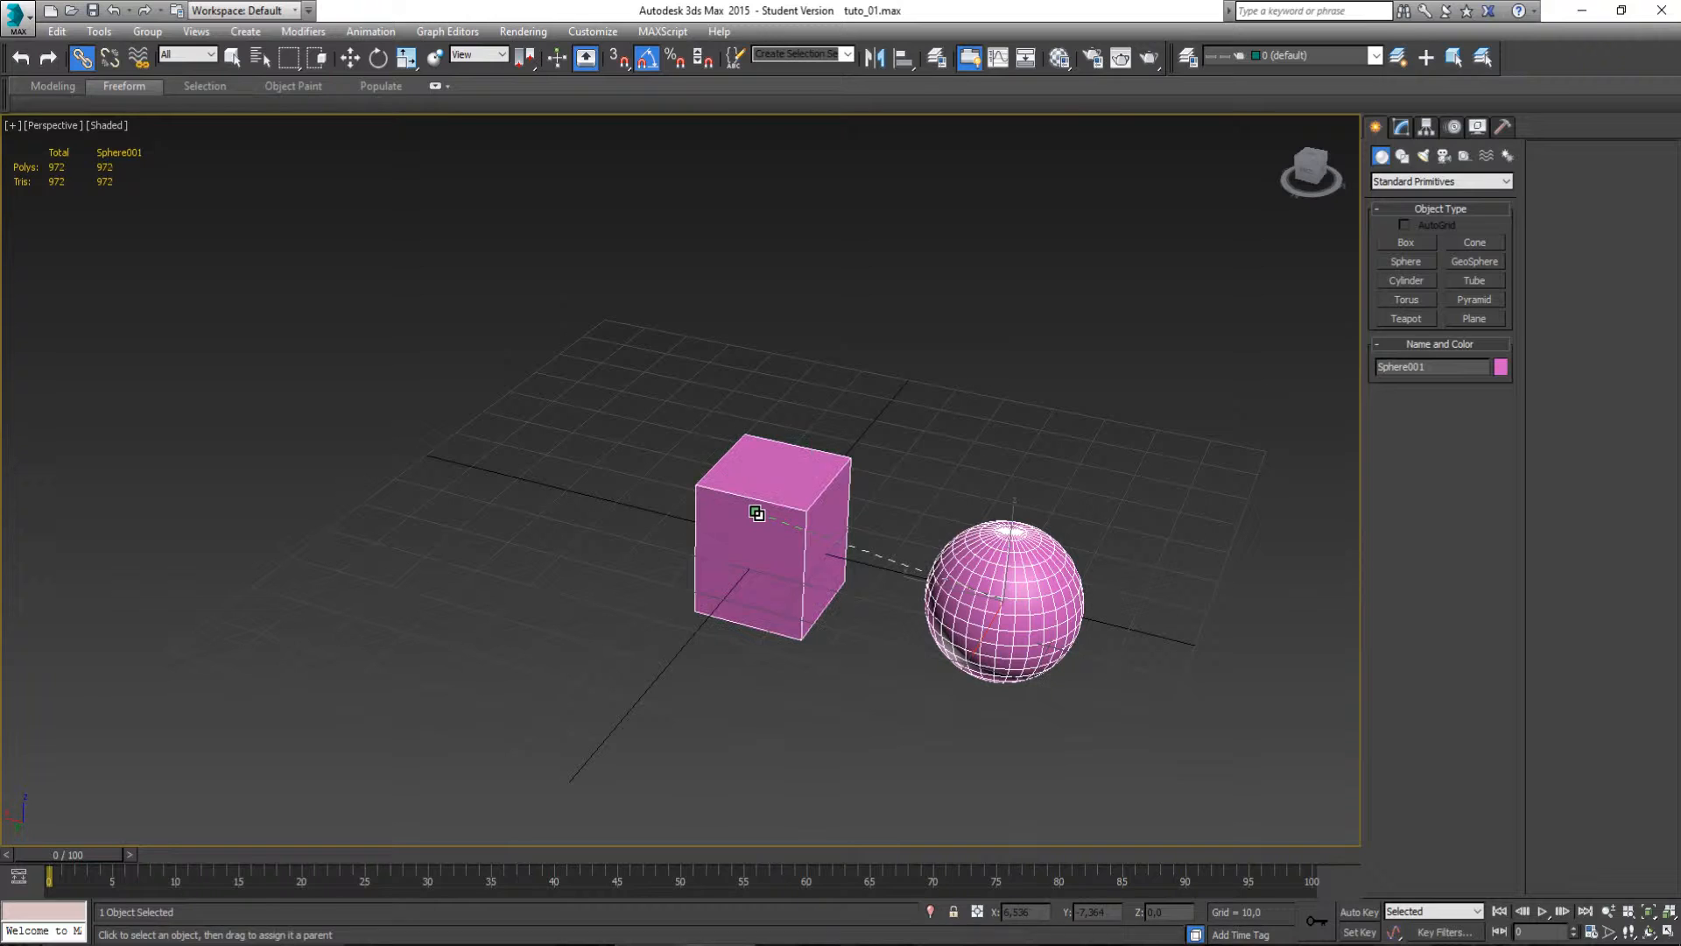
Move the parent box a short distance across the grid together with its linked sphere.
click(781, 509)
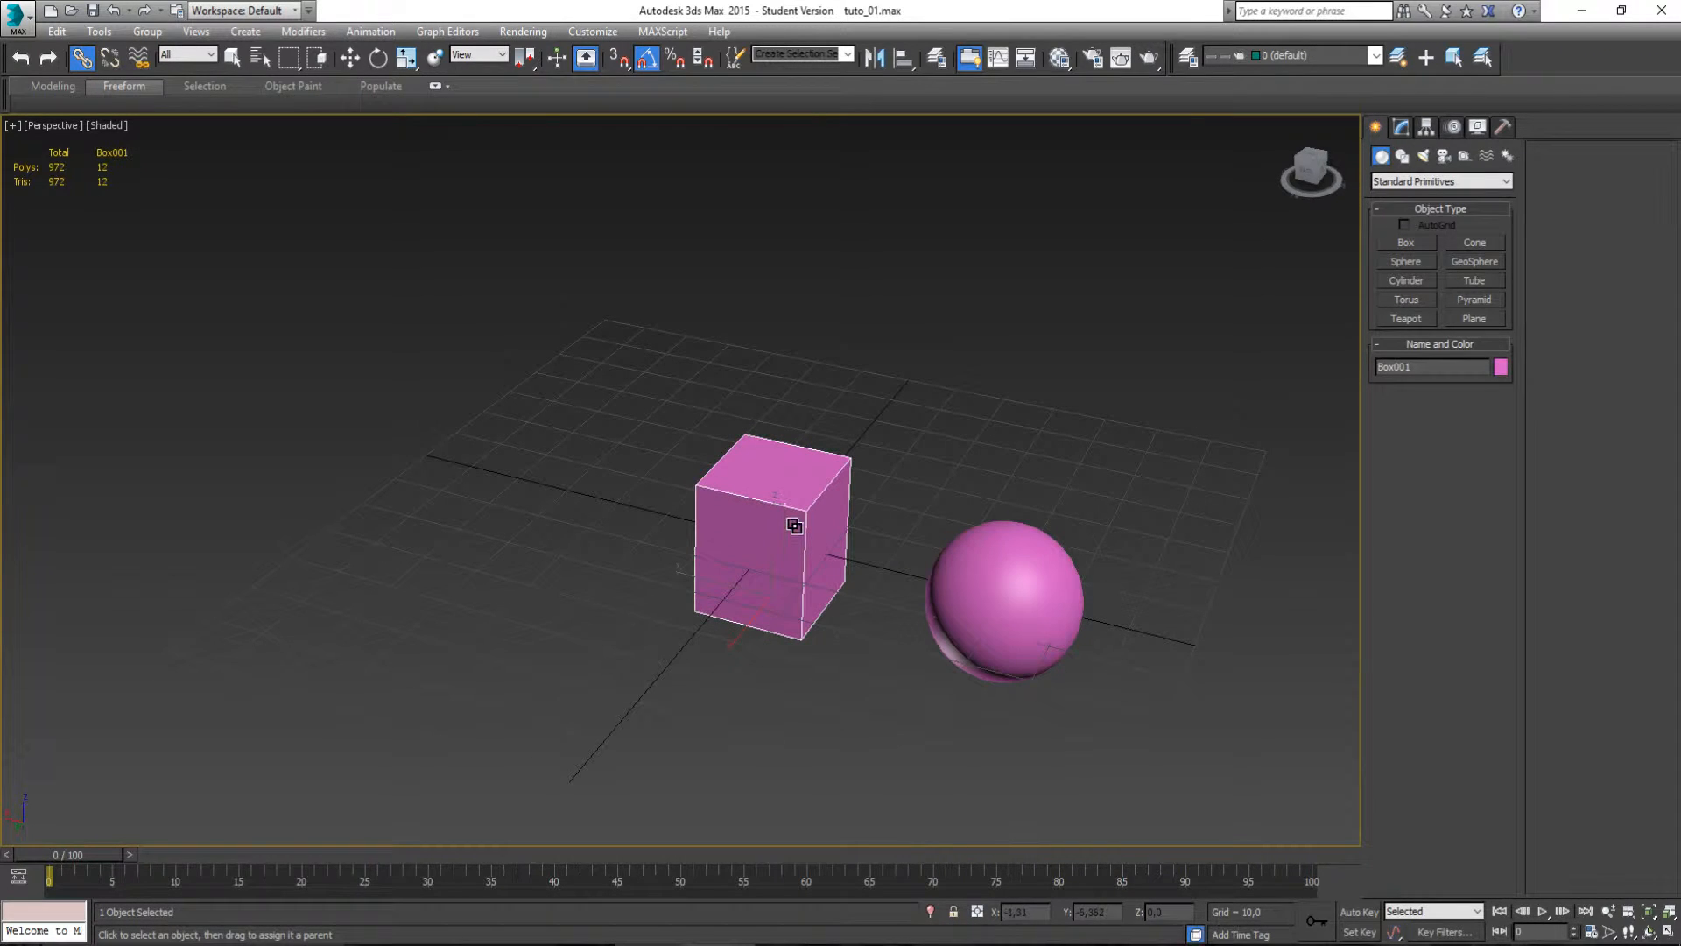
key(w)
drag(748, 530, 663, 403)
right_click(662, 402)
Try rotating the parent box and scaling it in the XZ plane.
key(e)
drag(770, 568, 782, 529)
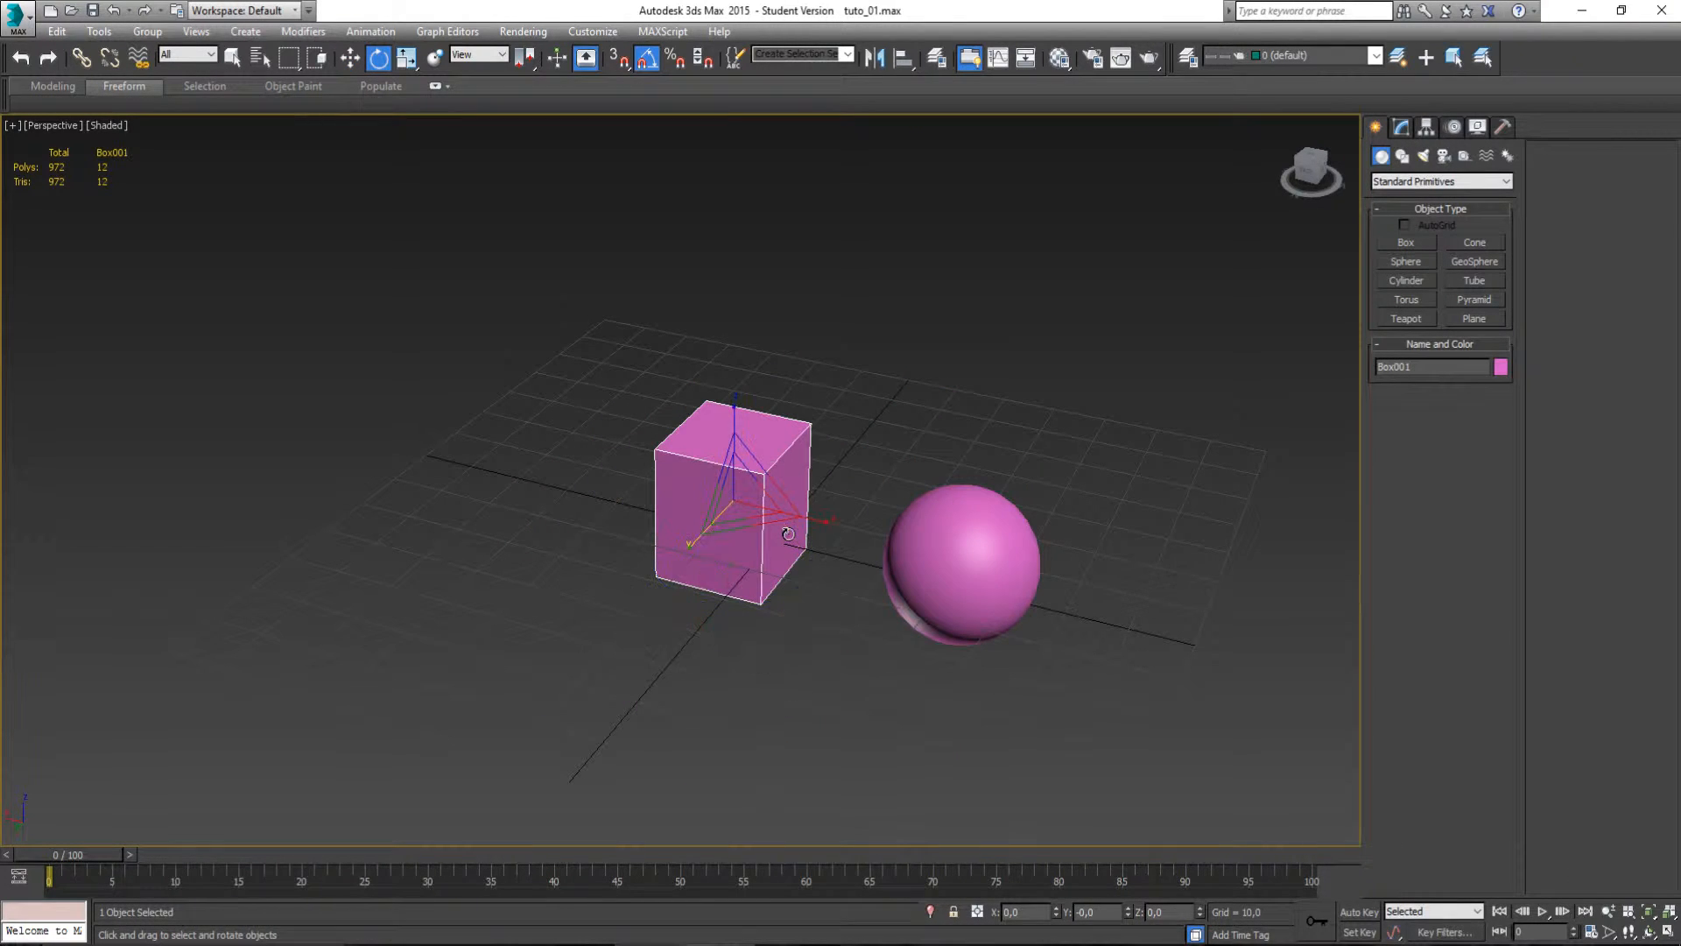
key(r)
drag(793, 504, 798, 481)
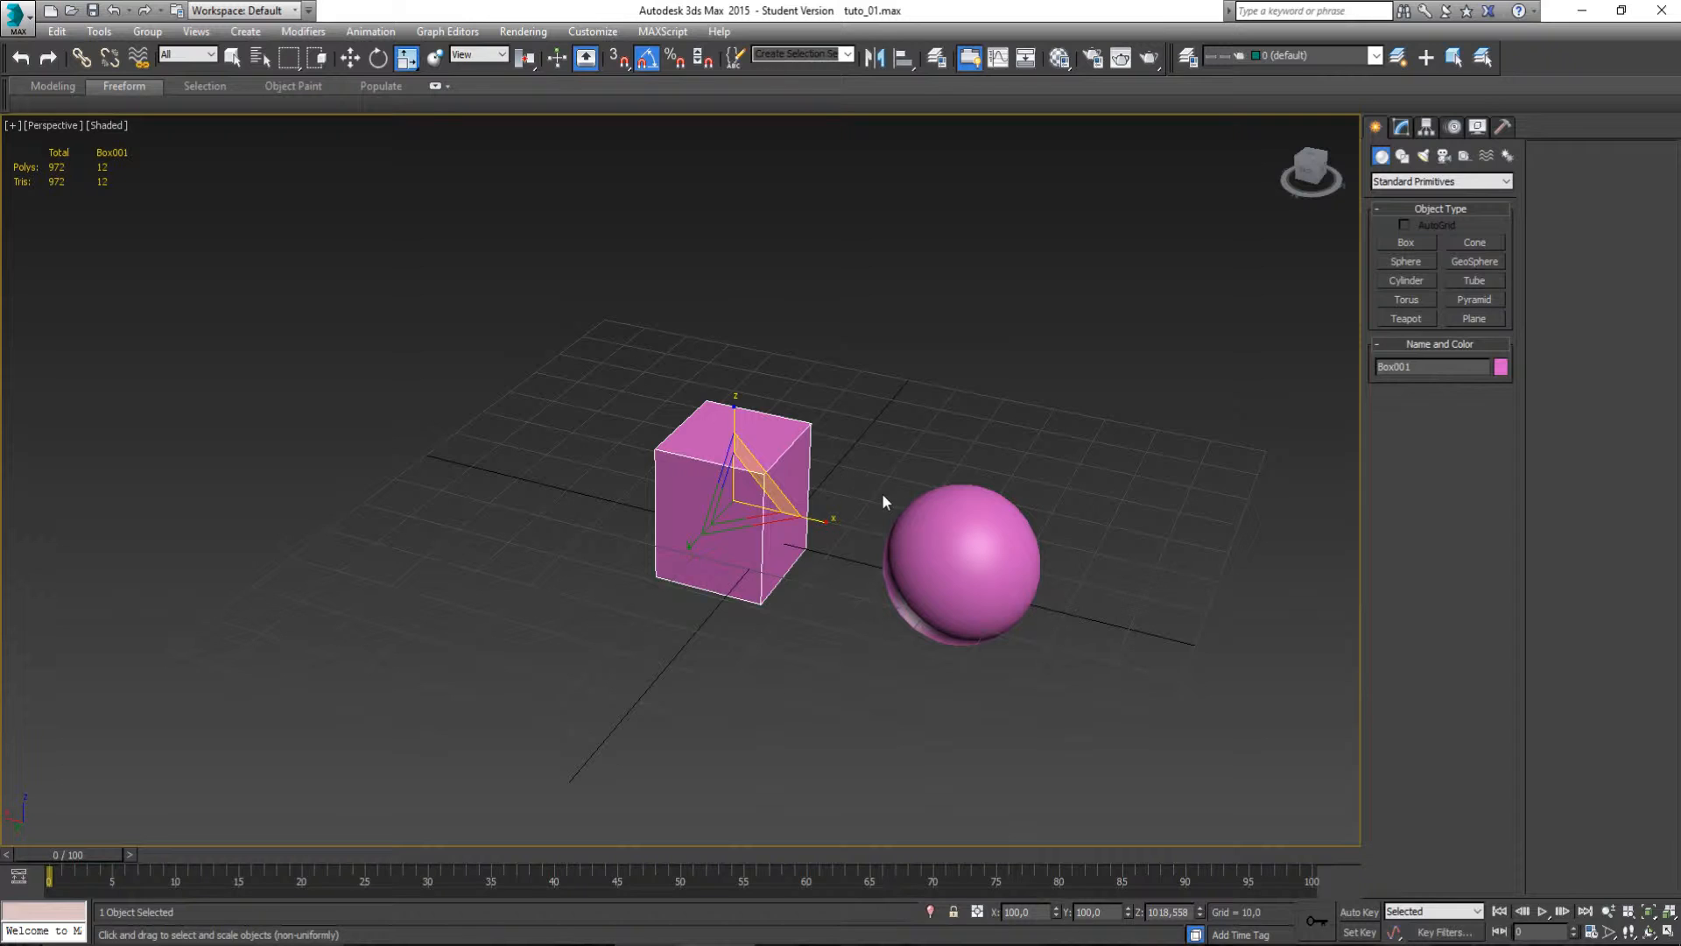
Try rotating the linked sphere about -36 degrees around Y, and undo the rotation.
click(985, 529)
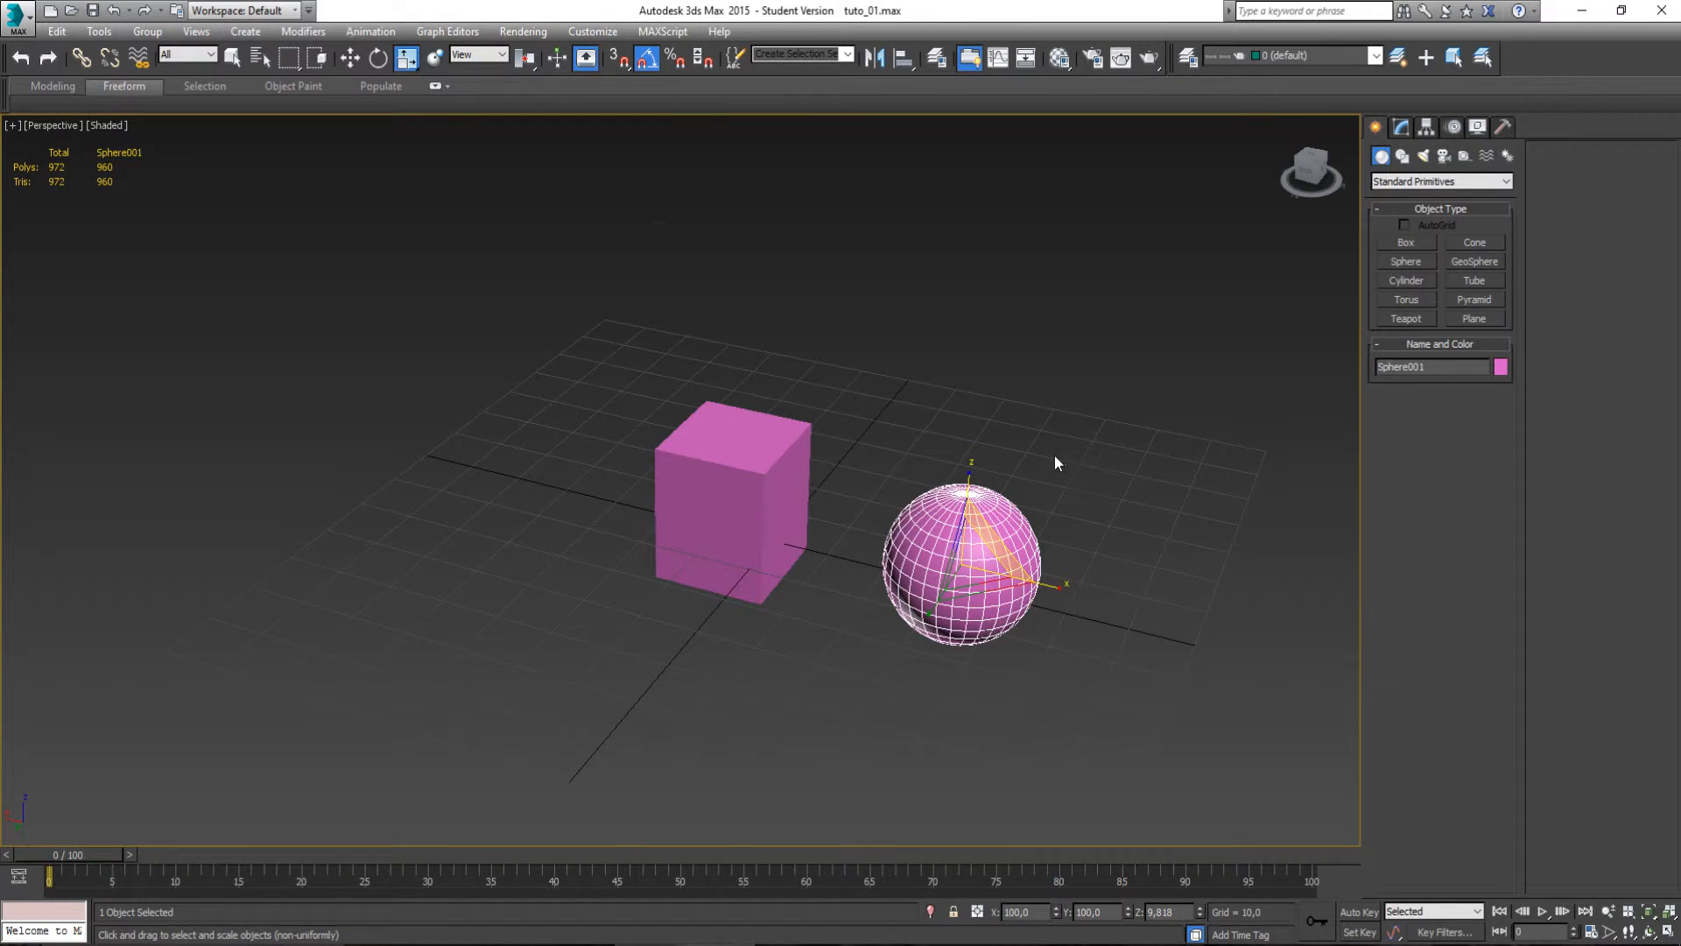
alt+middle_drag(1055, 455, 1033, 529)
key(e)
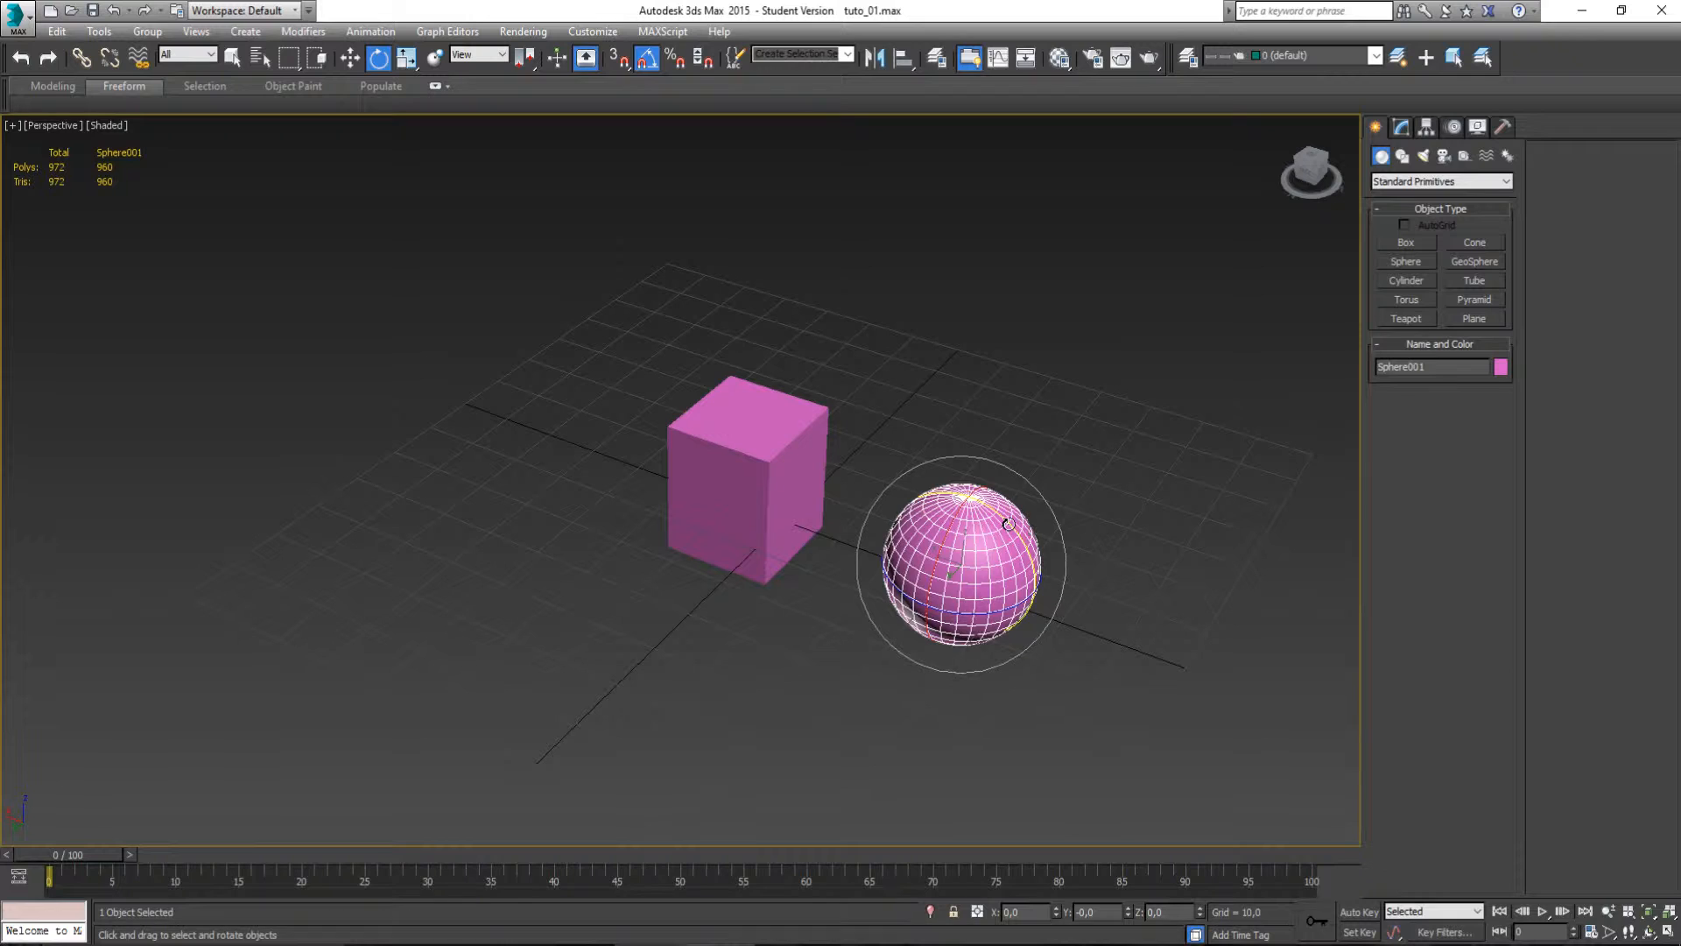
drag(1033, 529, 1059, 496)
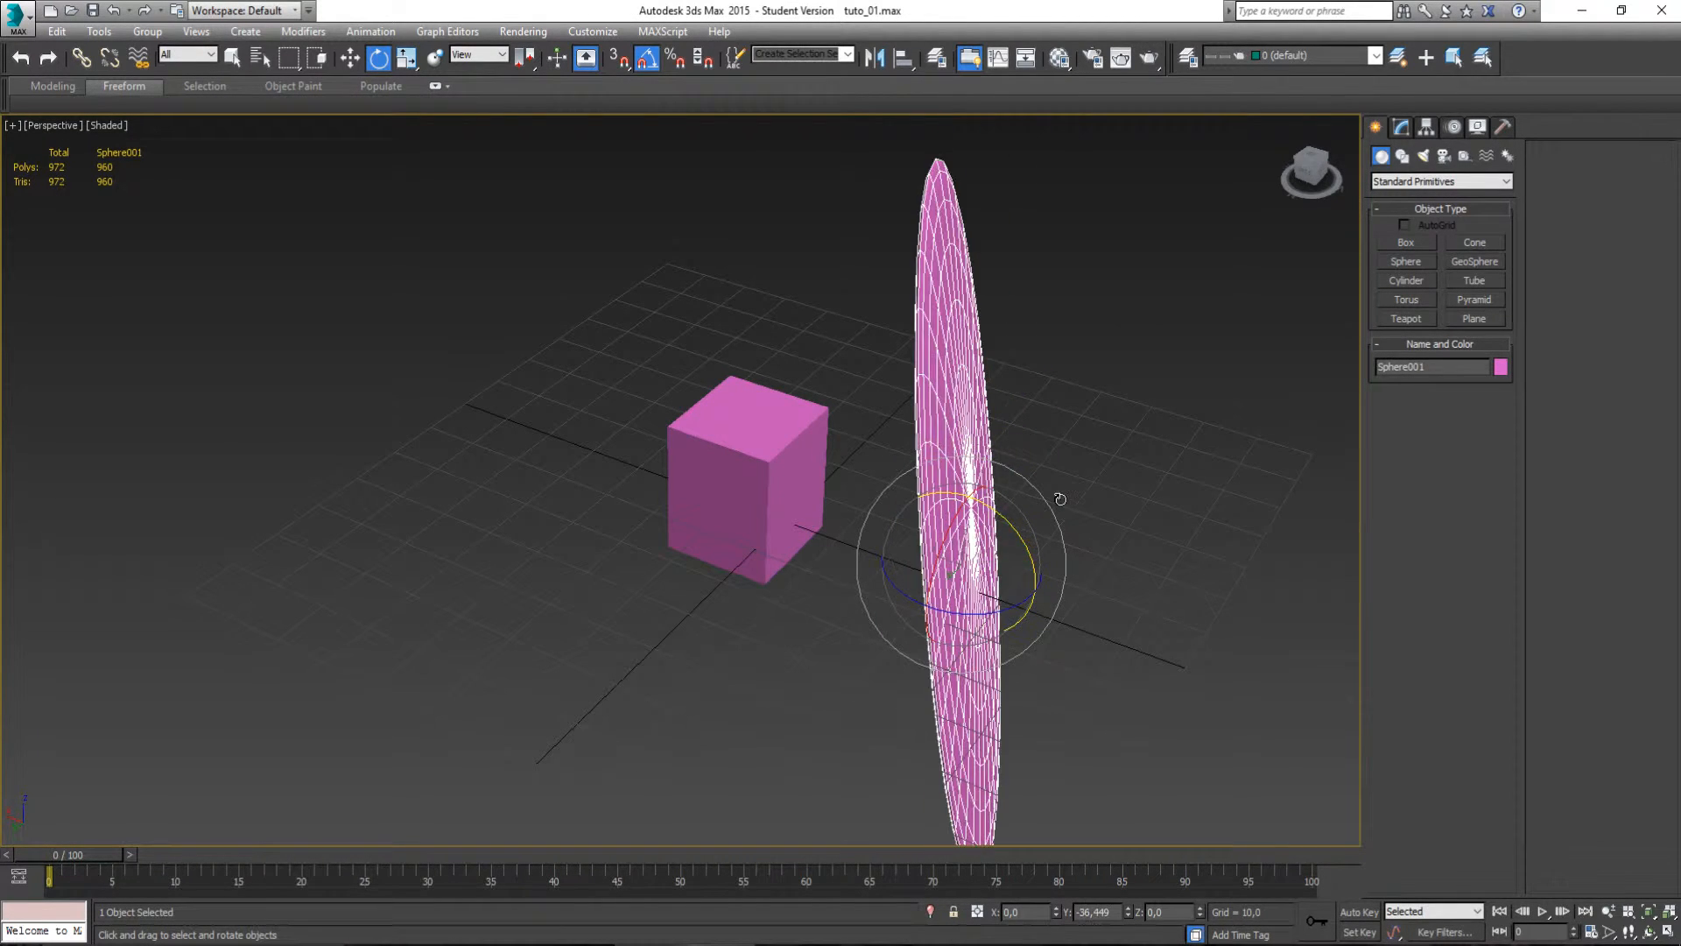
key(ctrl+z)
key(ctrl+z)
alt+middle_drag(1058, 497, 1116, 508)
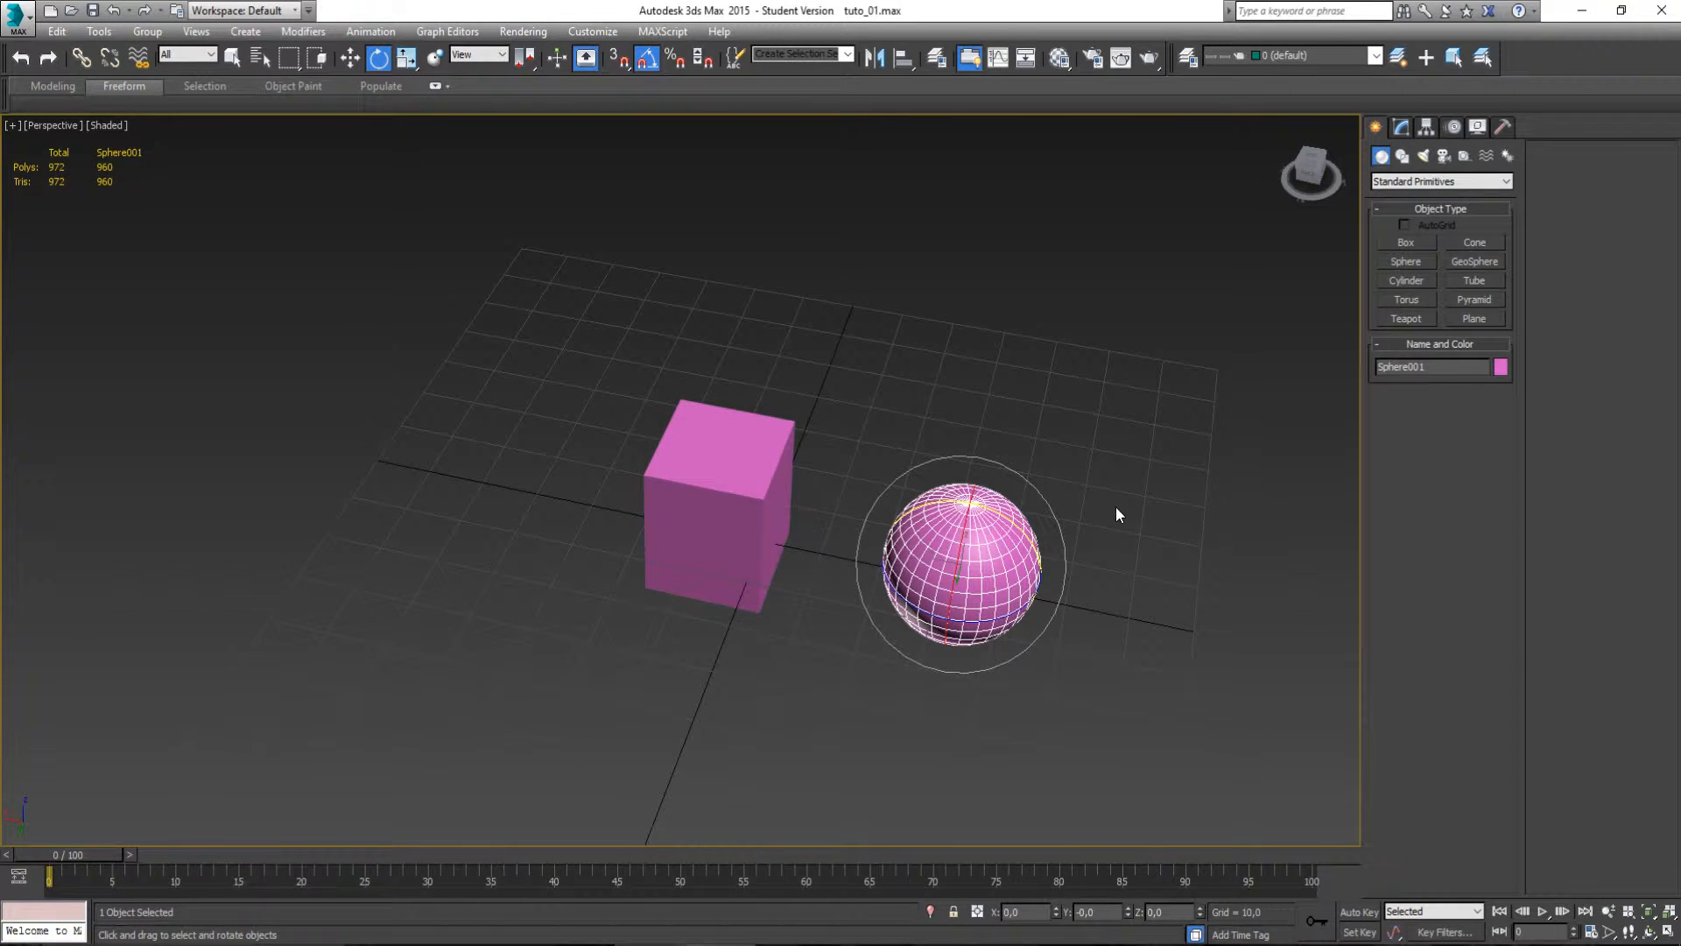
Rotate the linked sphere about -41 degrees around Y to demonstrate the distortion from its scaled parent.
click(702, 471)
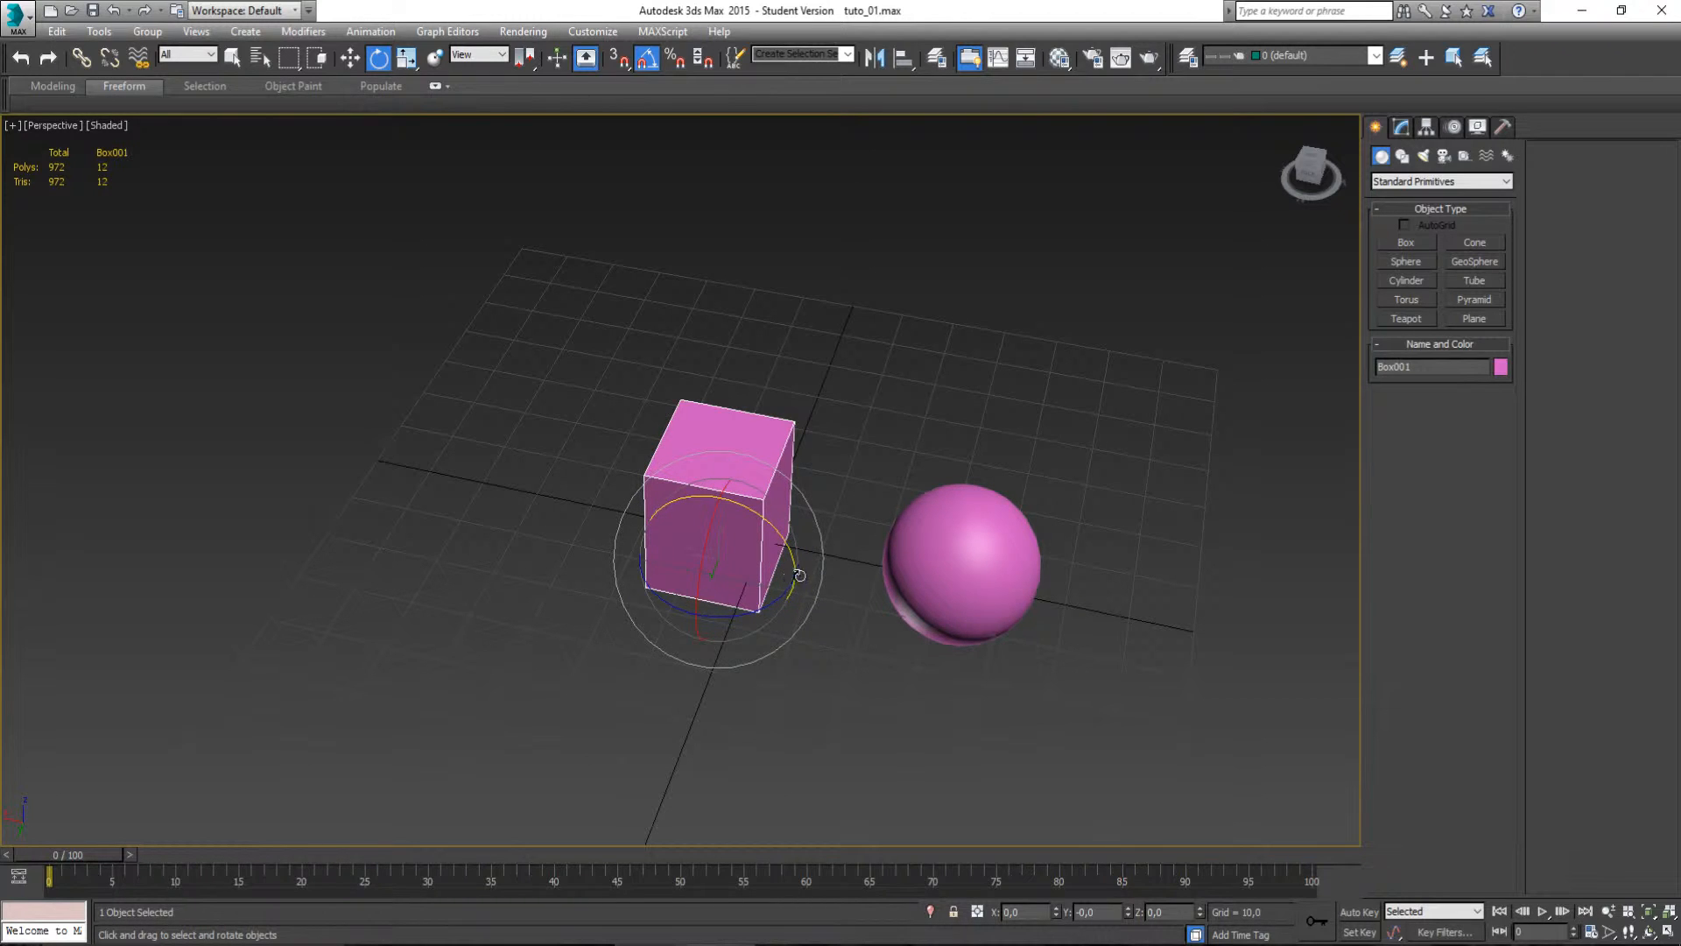
click(935, 552)
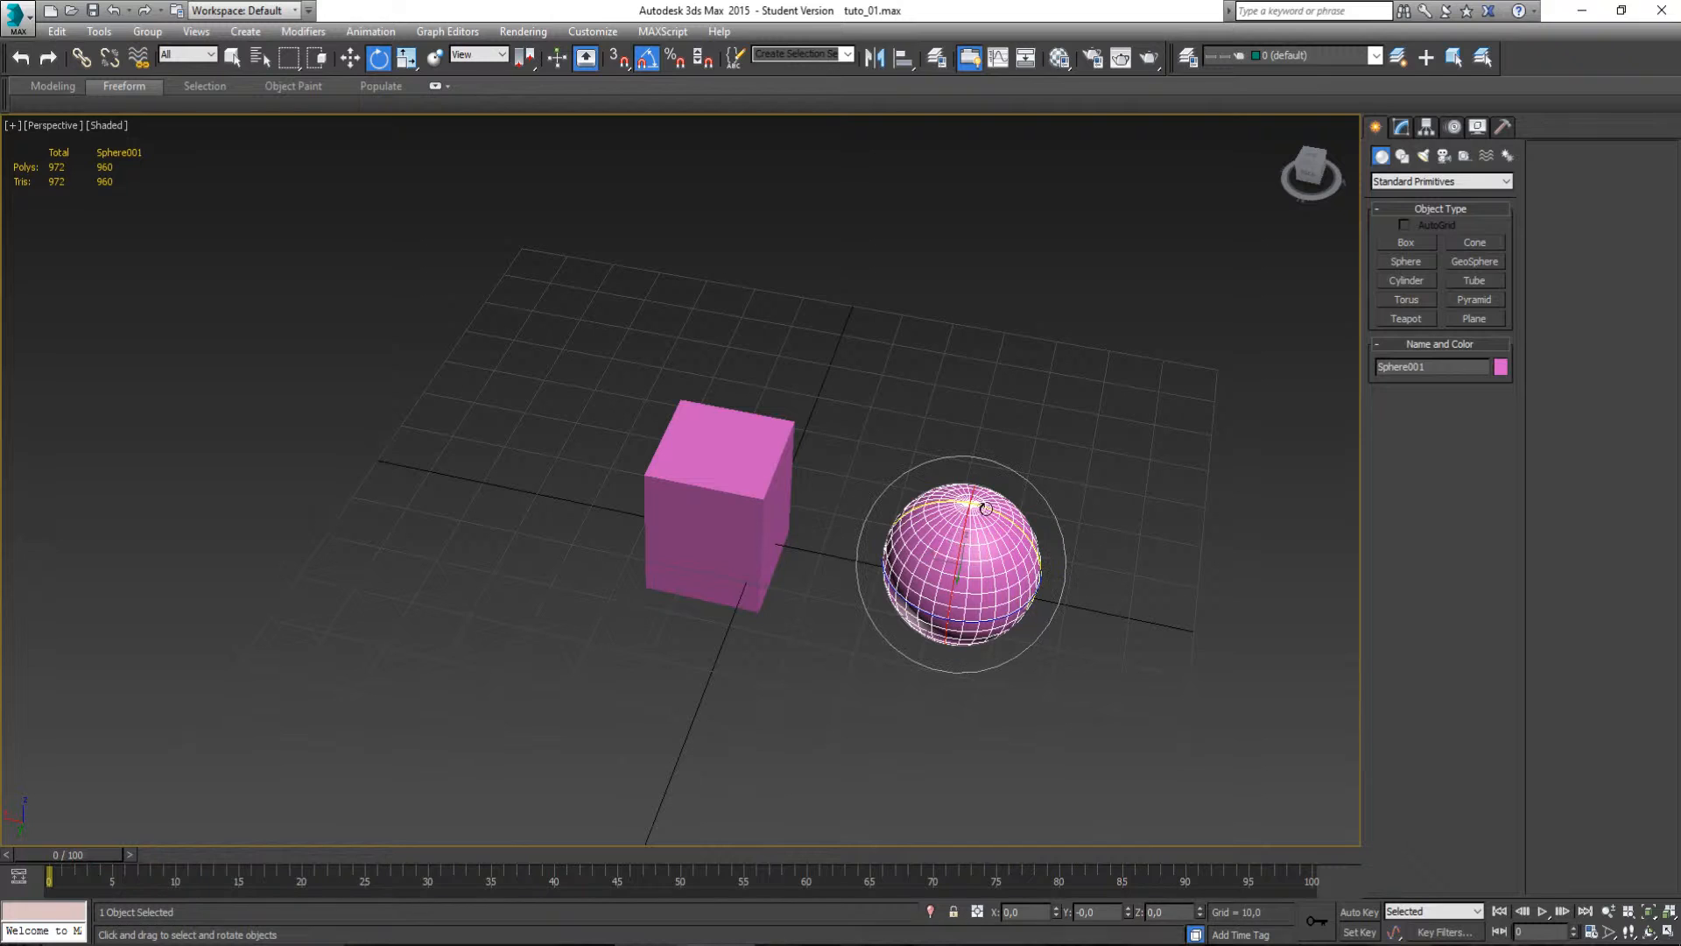
drag(1040, 569, 1015, 517)
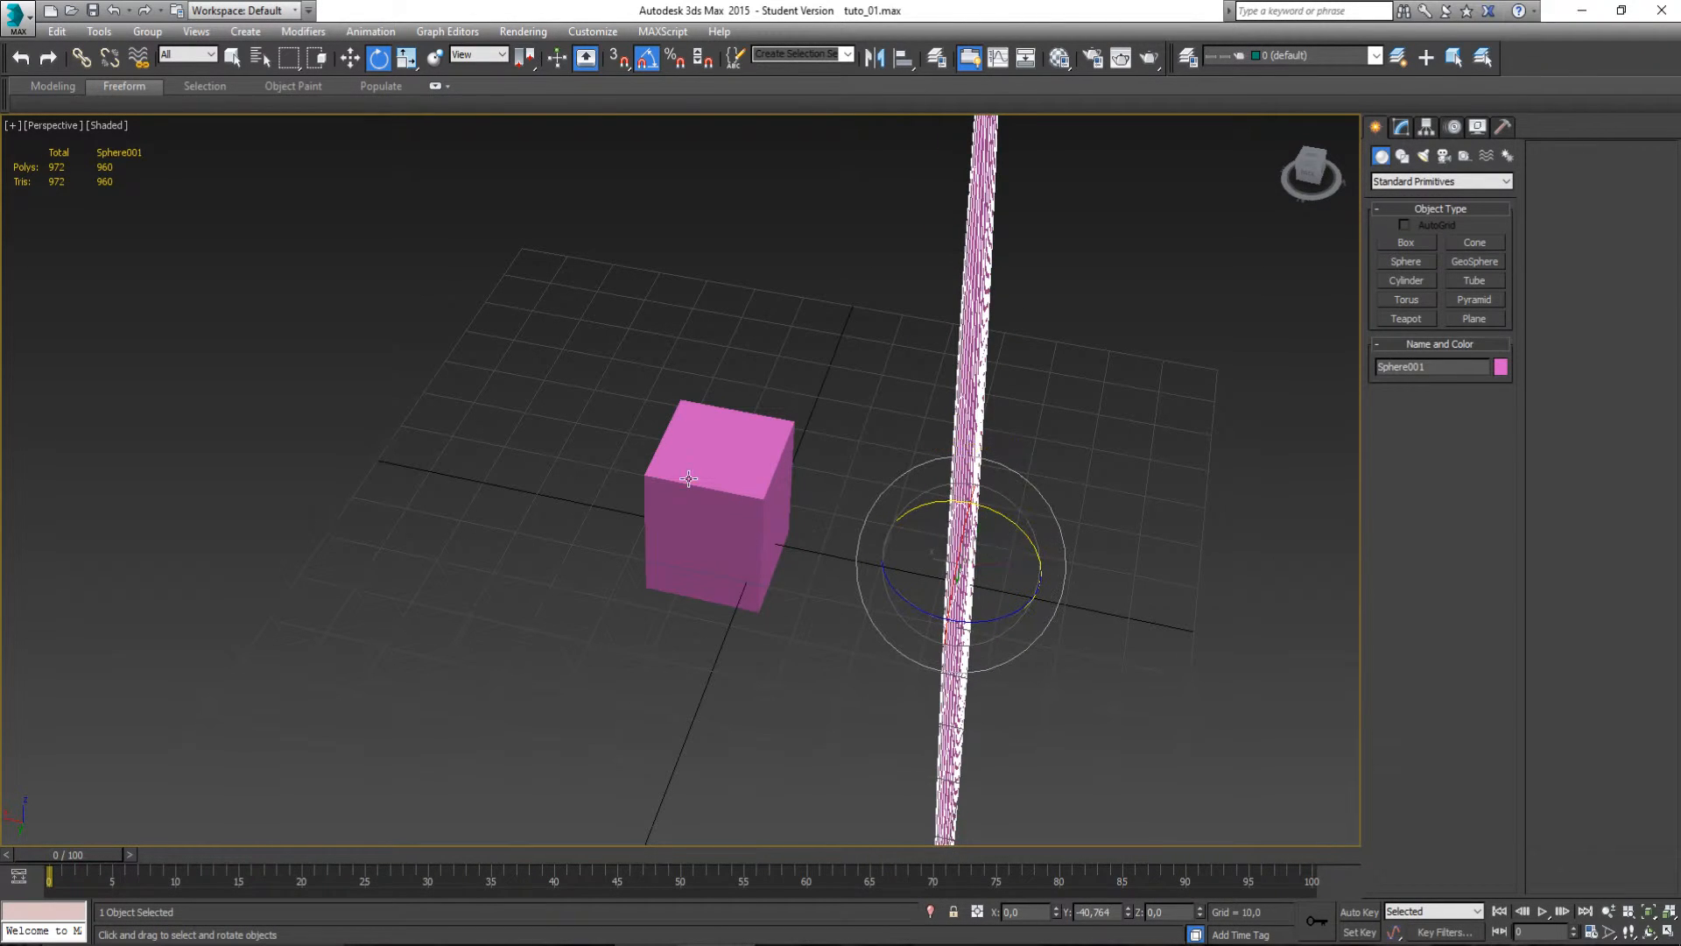
Enable Affect Pivot Only for the box, and try and undo a rotation of its pivot.
click(688, 479)
mouse_move(878, 512)
middle_down()
mouse_move(885, 526)
mouse_move(867, 519)
middle_up()
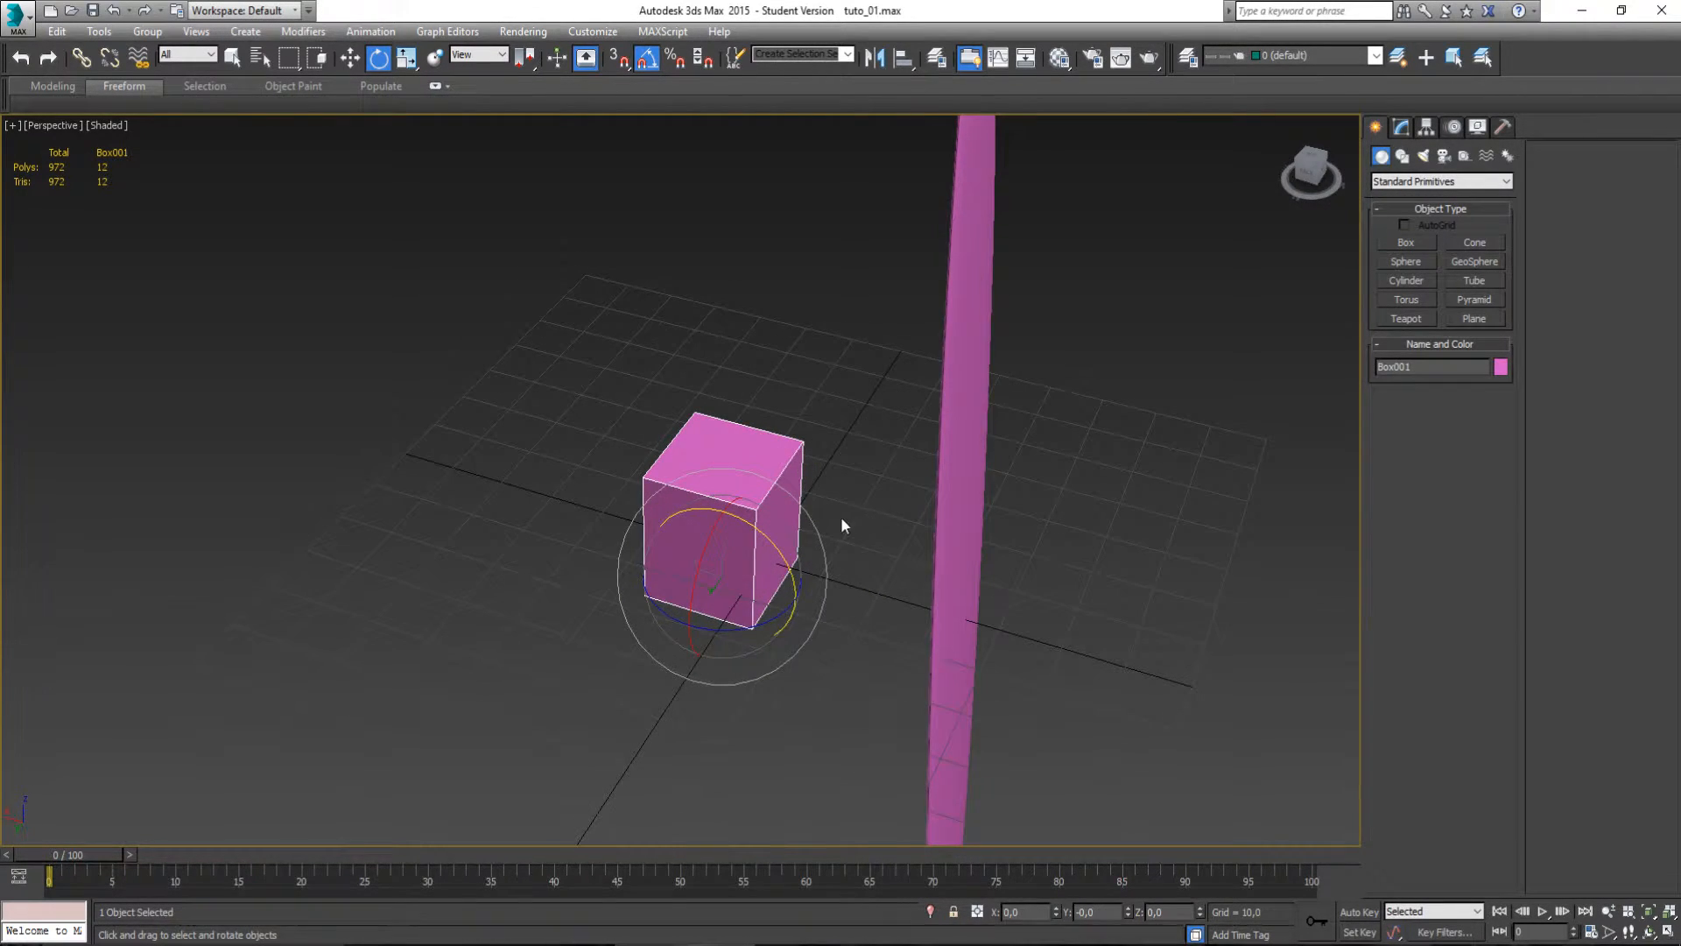
click(1426, 129)
click(1454, 242)
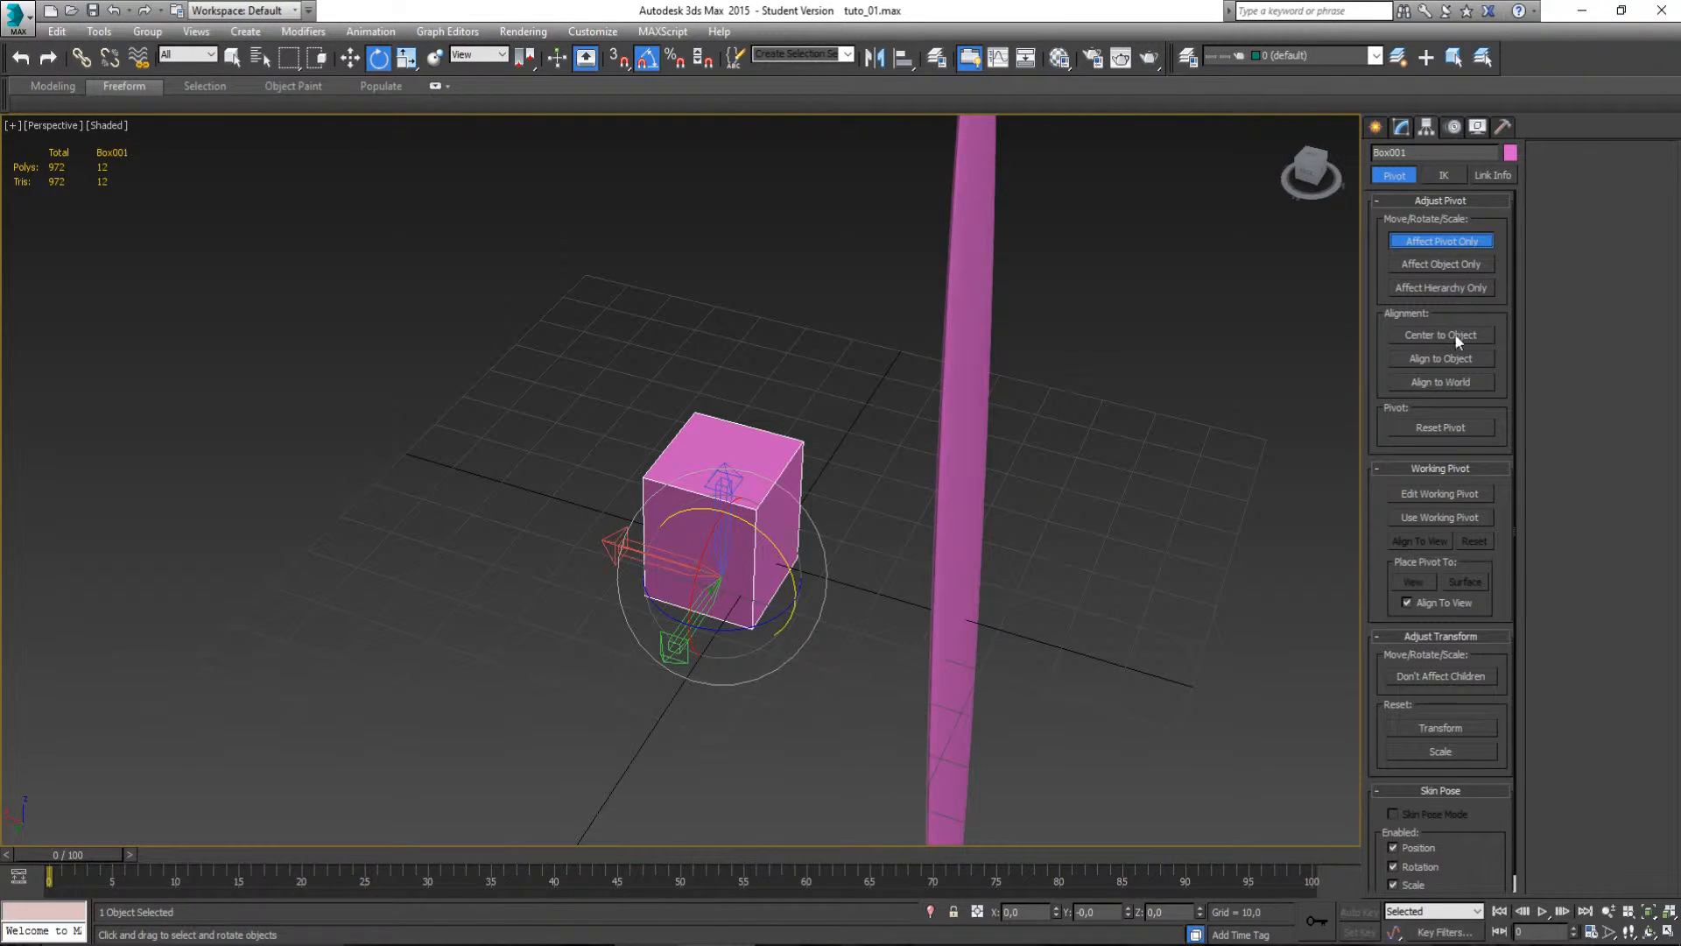
drag(777, 549, 824, 560)
key(ctrl+z)
Delete the distorted sphere from the scene.
click(970, 565)
mouse_move(1027, 558)
alt+middle_down()
mouse_move(1010, 562)
mouse_move(1003, 523)
mouse_move(1016, 530)
alt+middle_up()
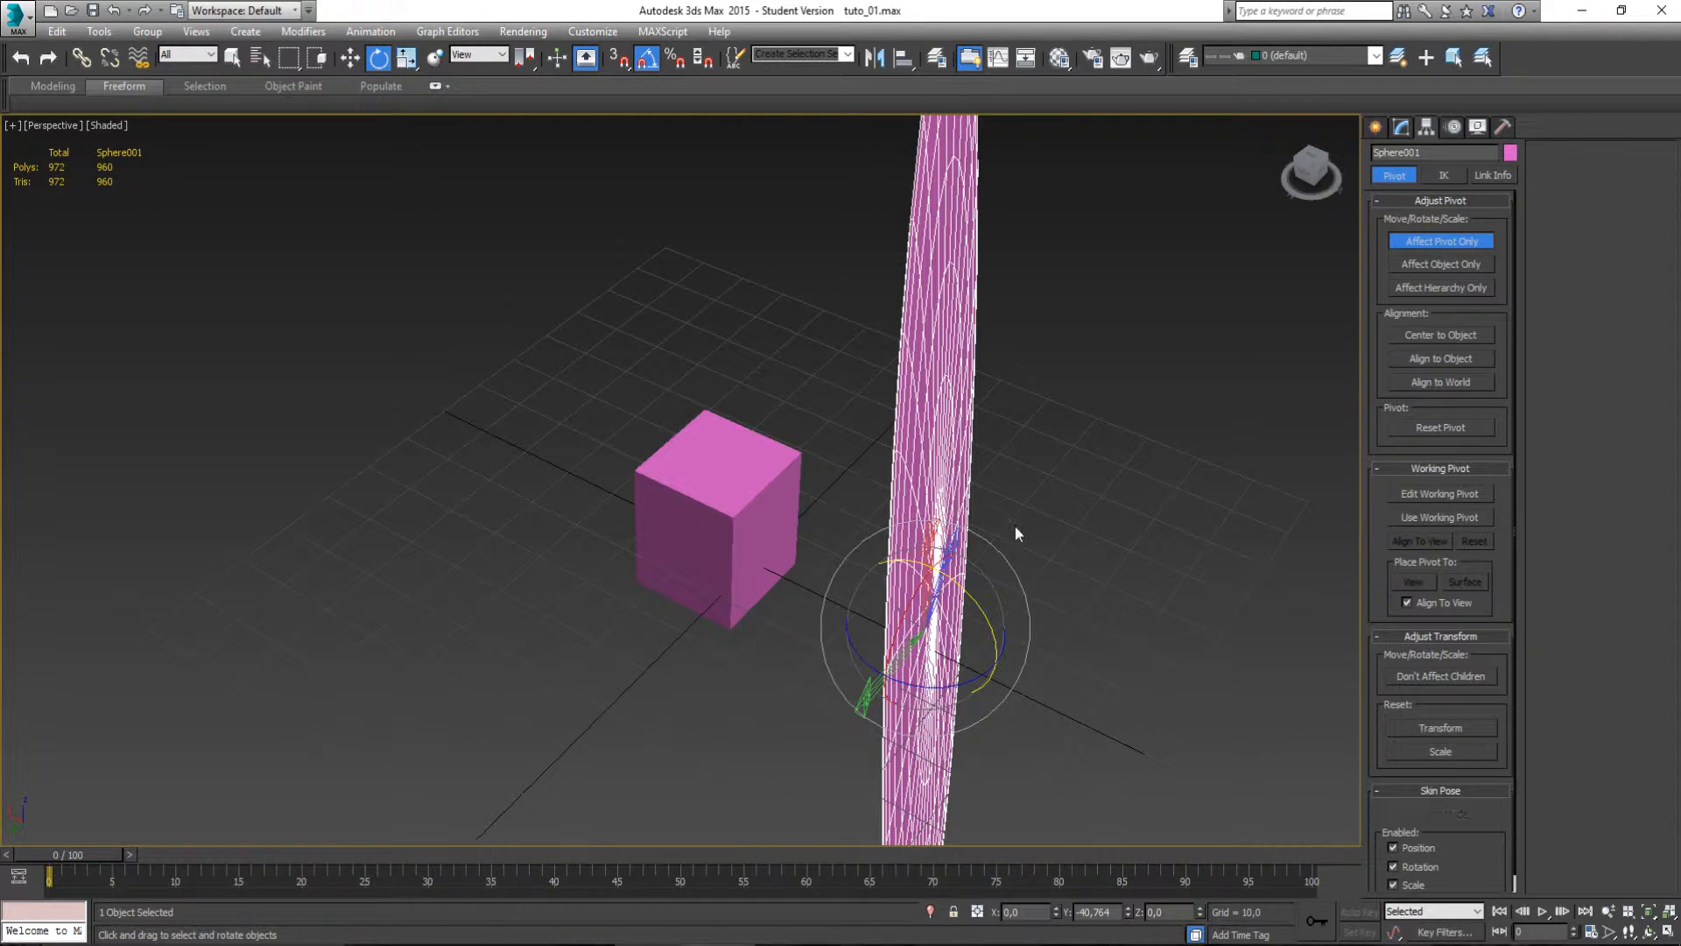
key(Delete)
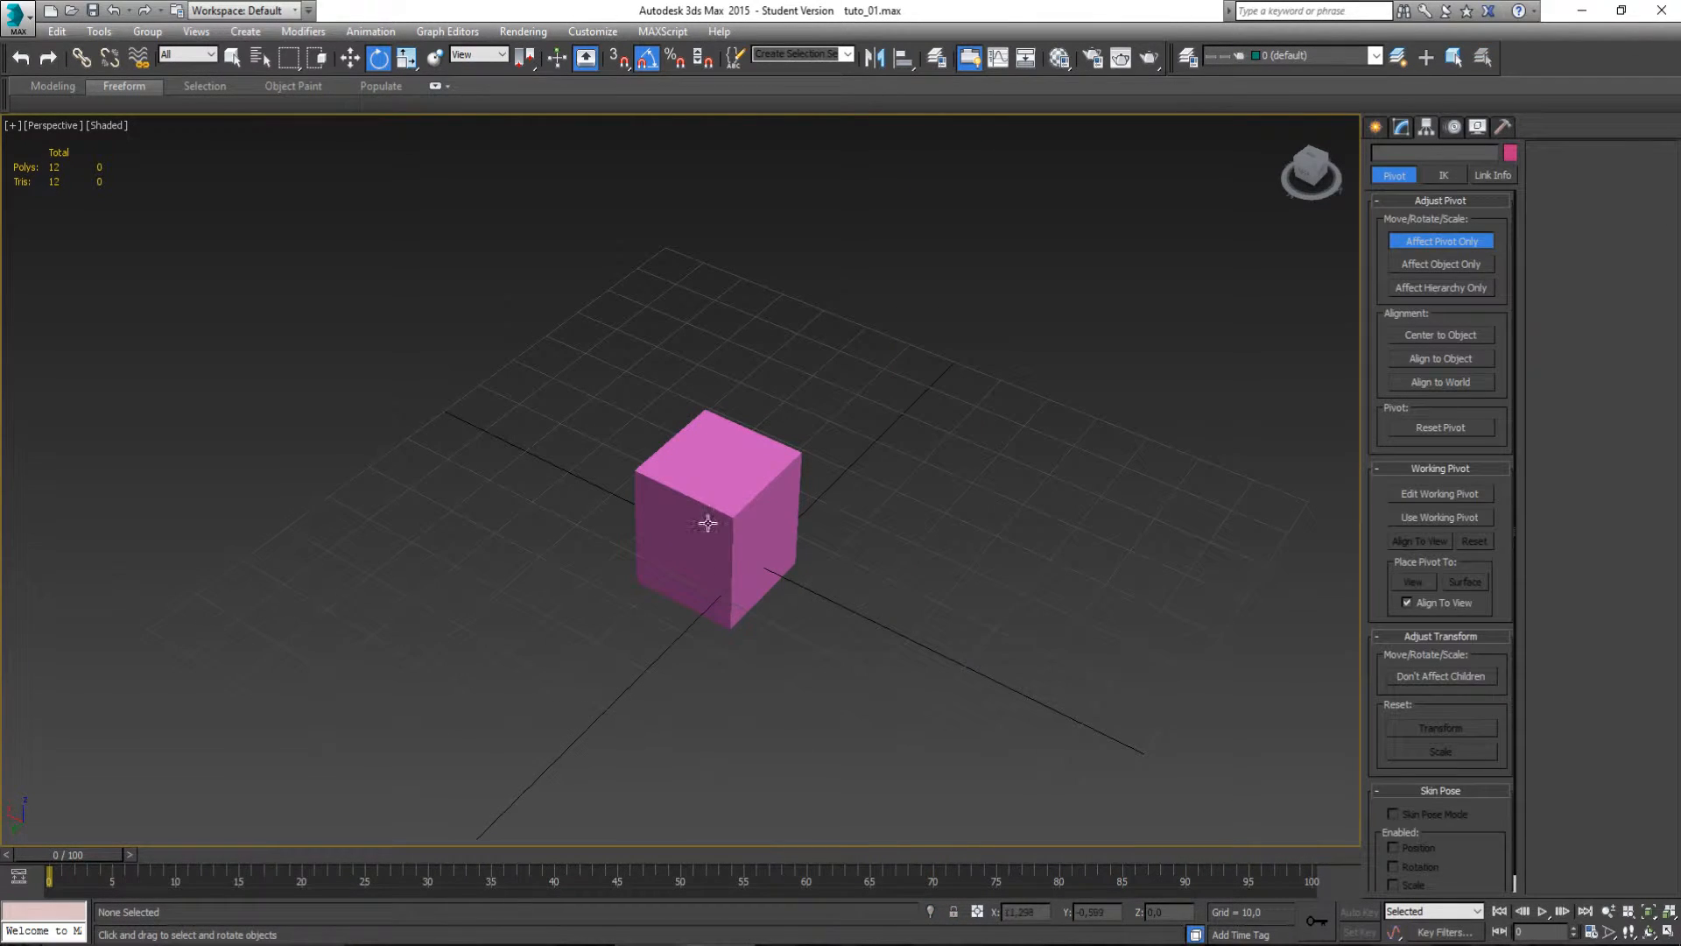
Delete the remaining pink box from the scene.
alt+middle_drag(706, 518, 835, 542)
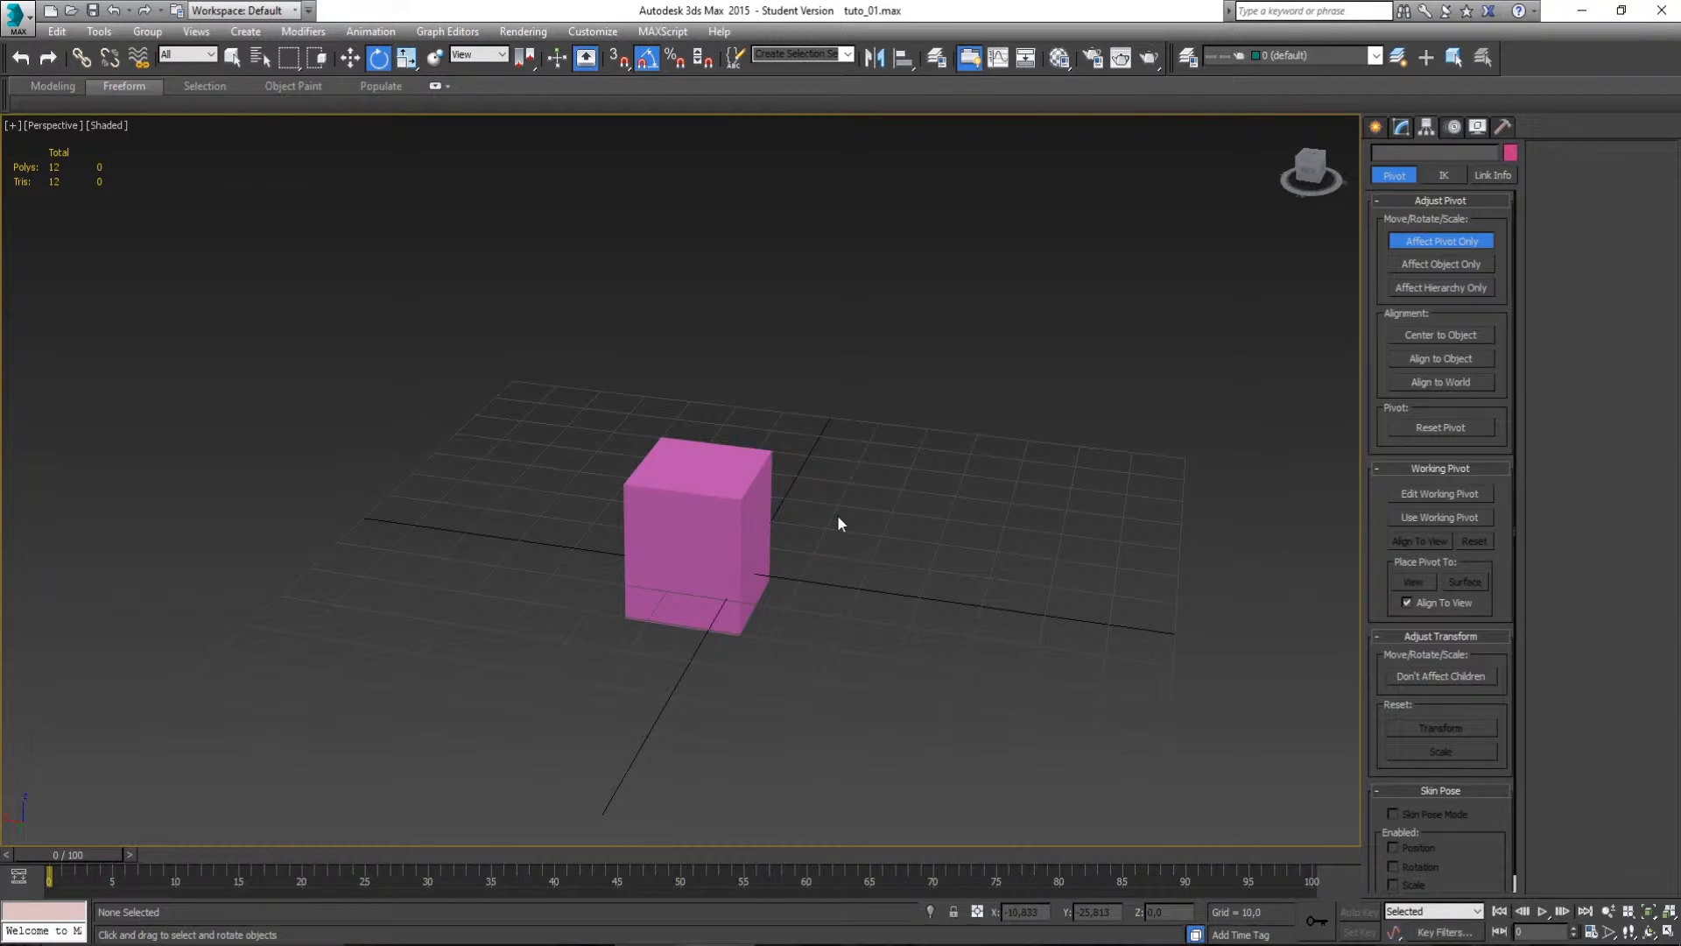
click(722, 477)
key(Delete)
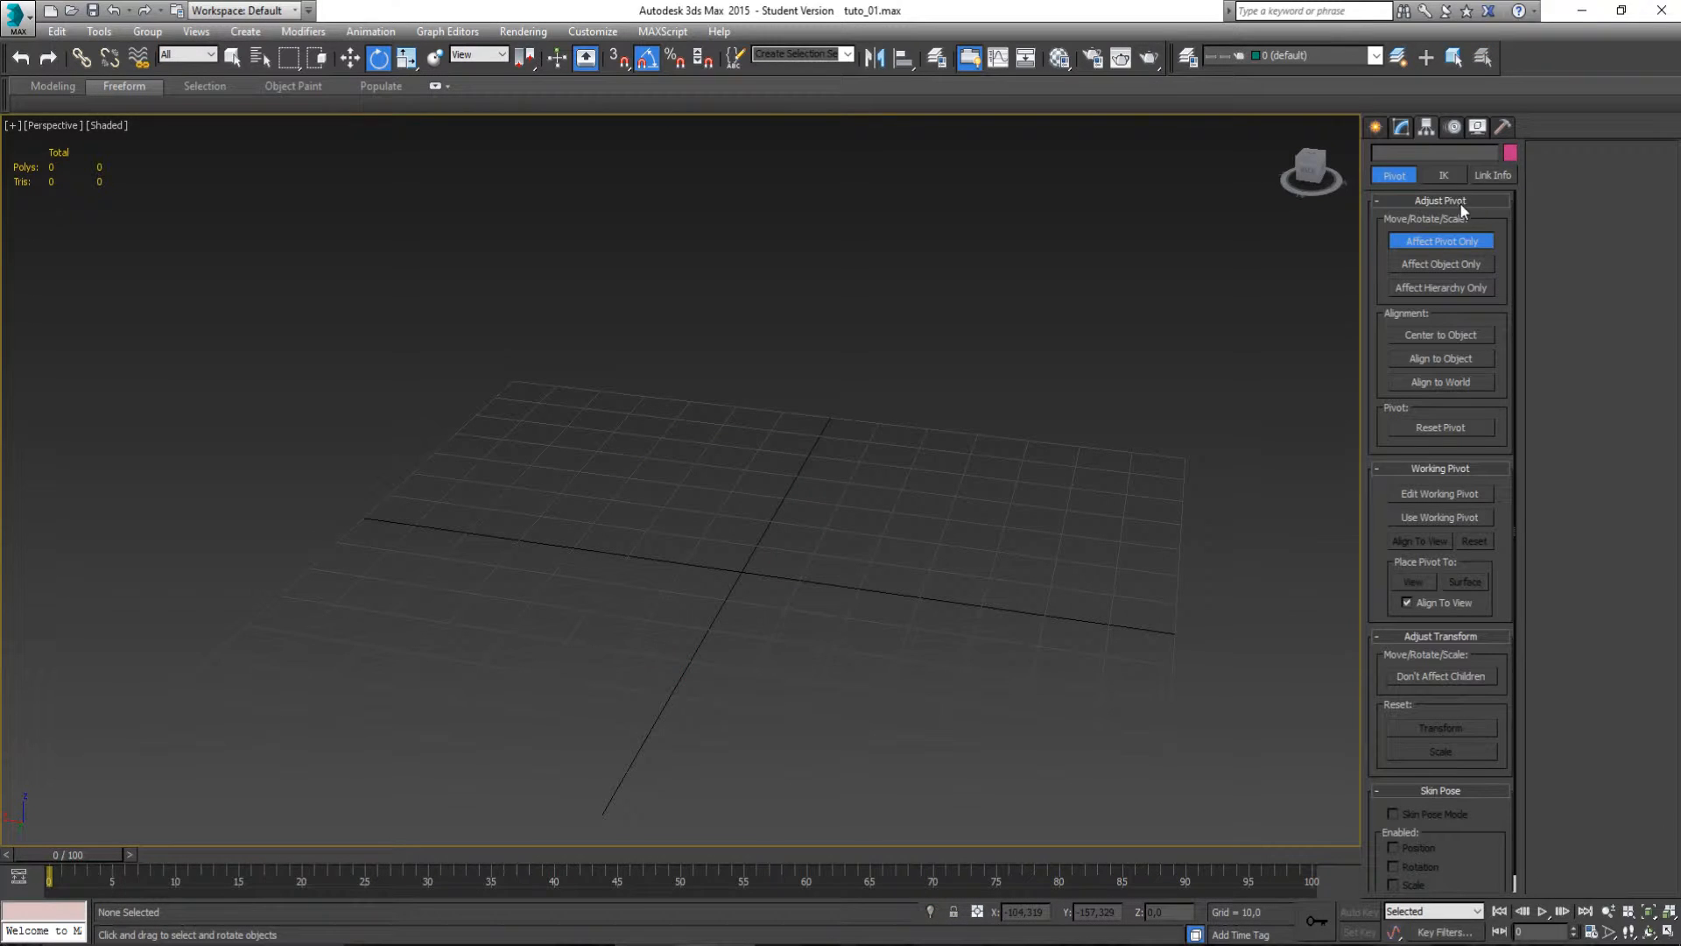
Create a box about 11 long, 10 wide and 8 high behind the grid's centre.
click(1375, 128)
click(1406, 243)
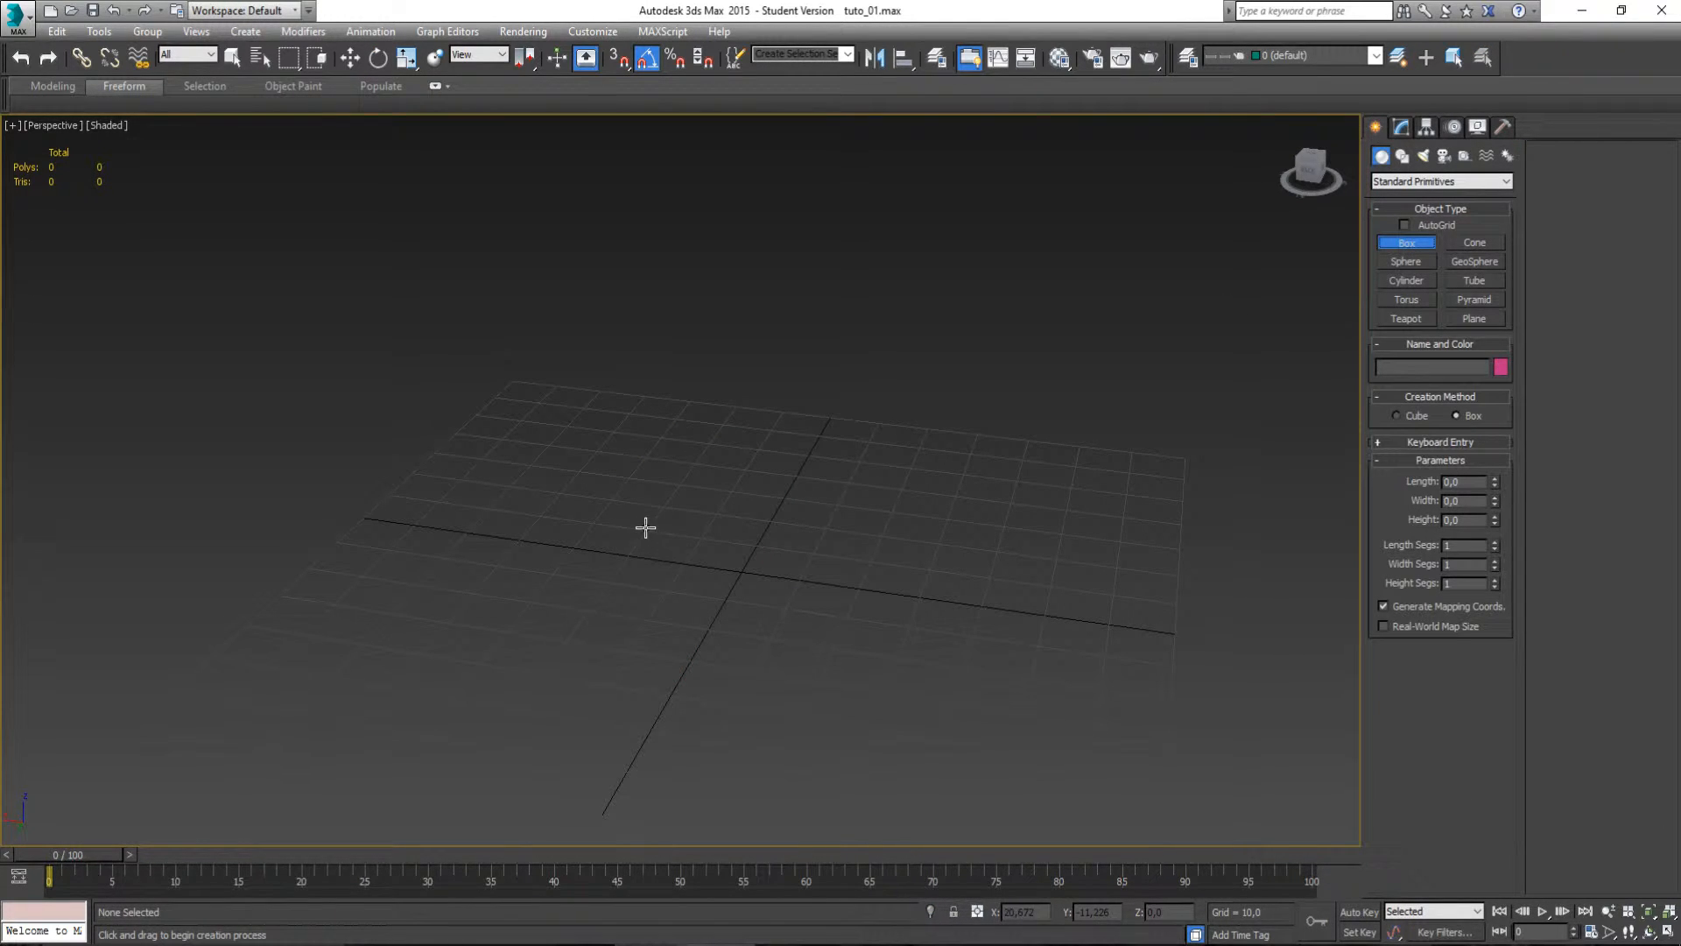
drag(646, 526, 684, 564)
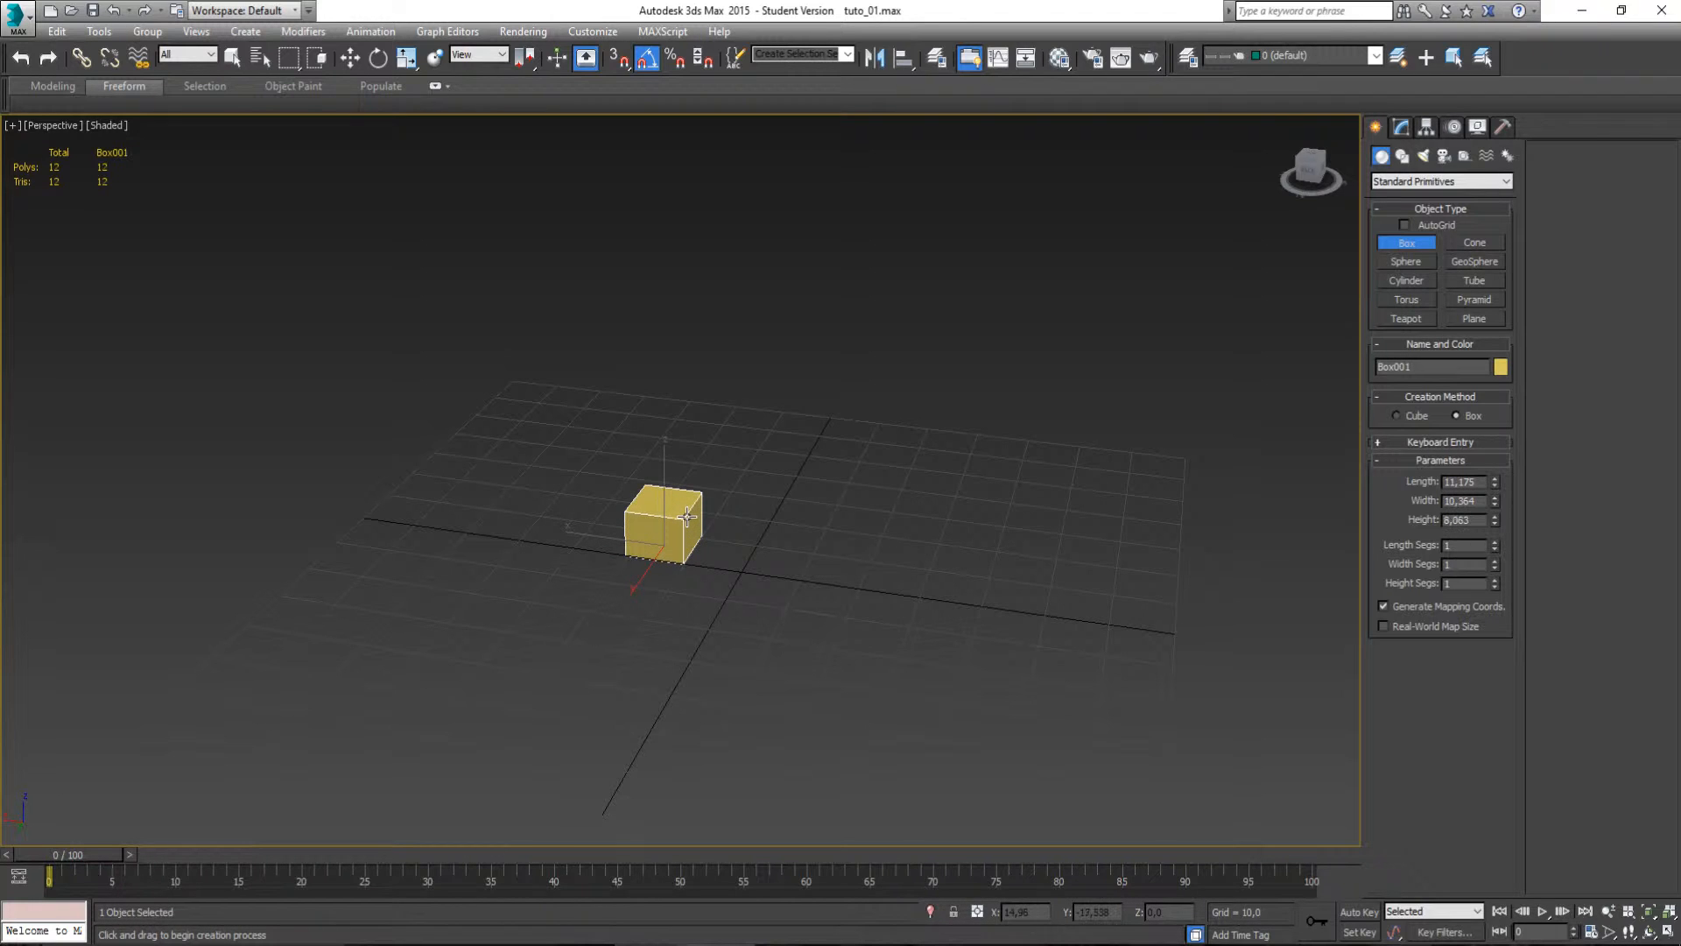
click(683, 506)
Scale the new box uniformly to about 278% on all axes.
key(e)
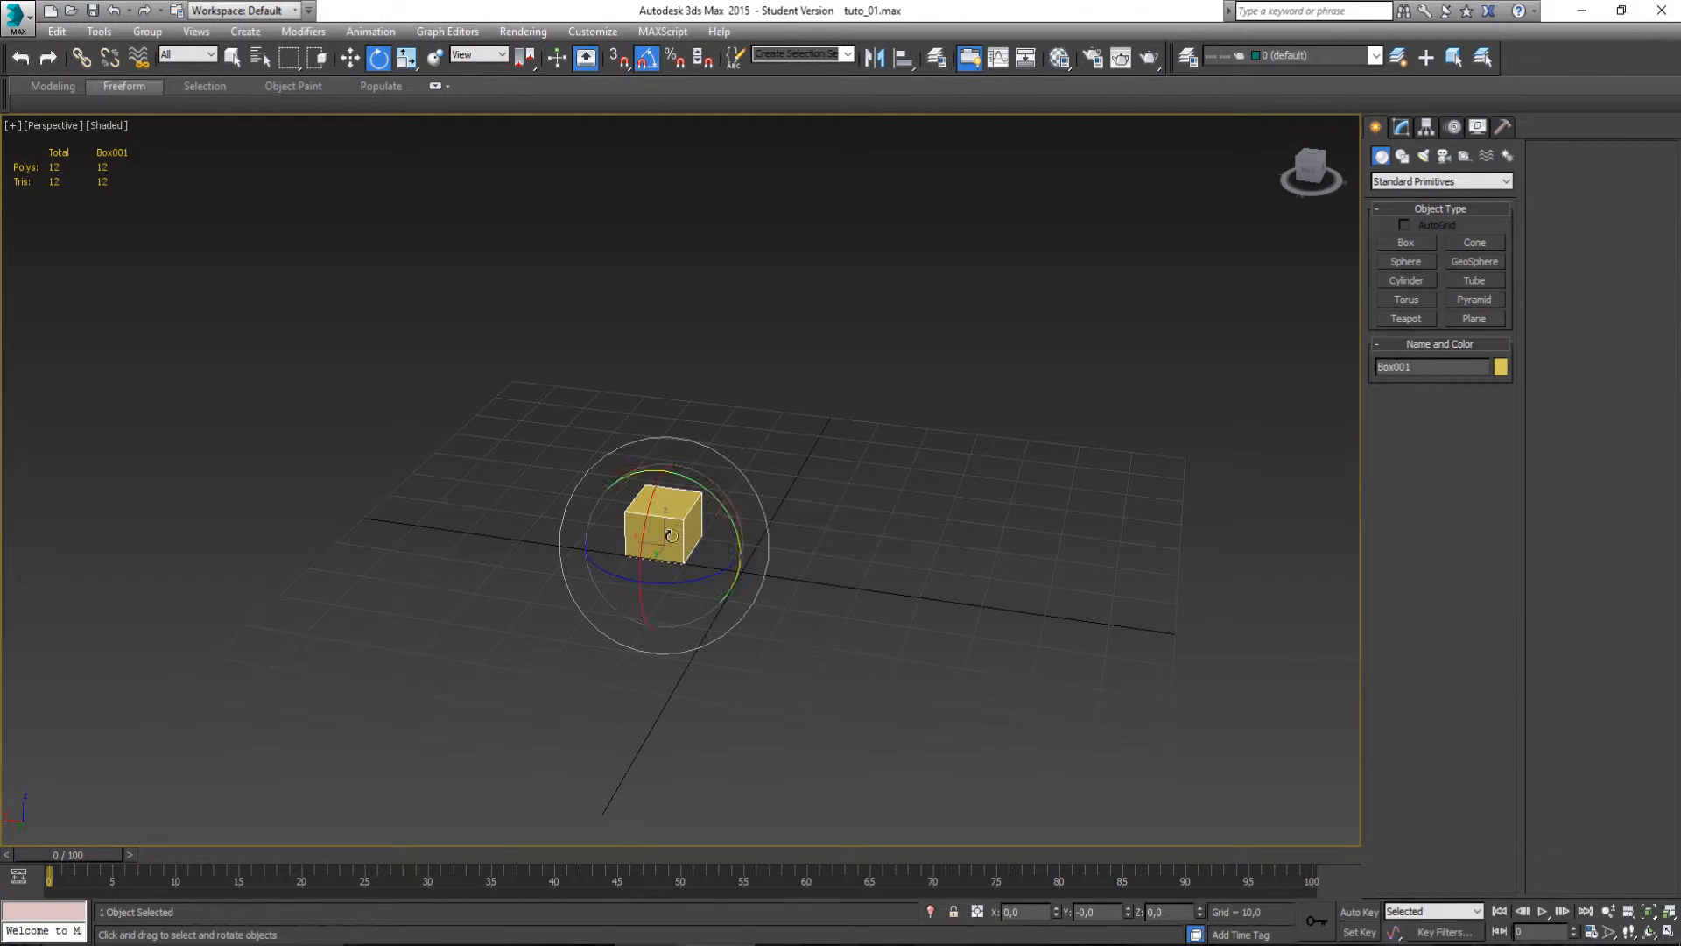
key(r)
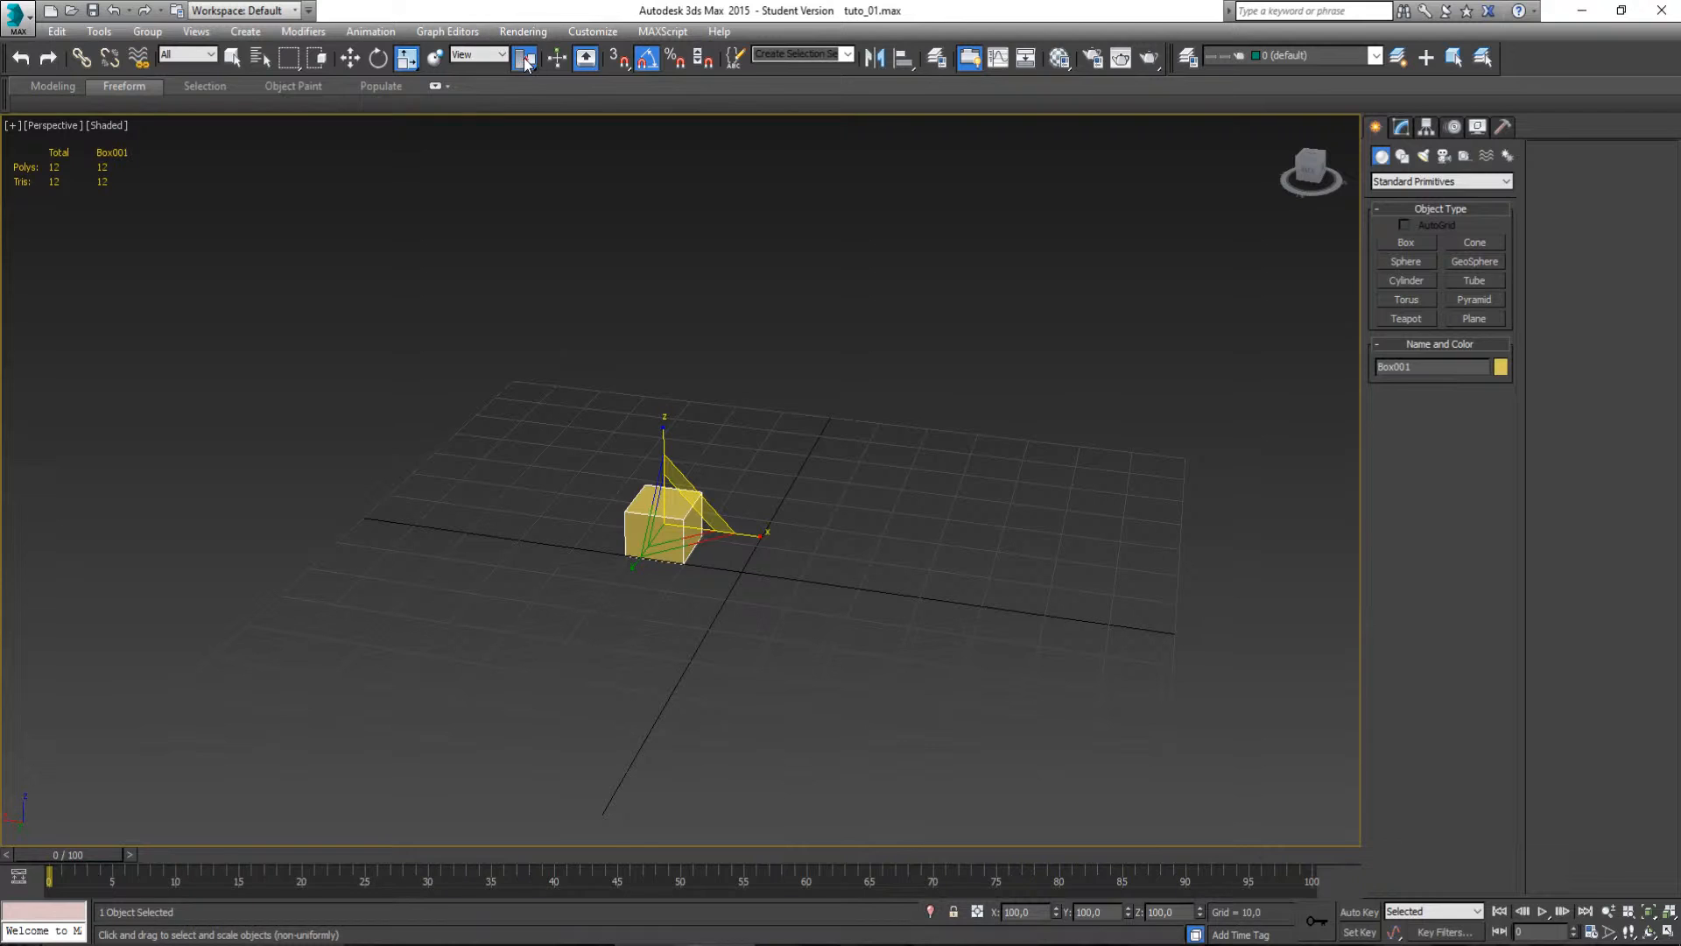
drag(526, 63, 527, 87)
drag(675, 551, 811, 383)
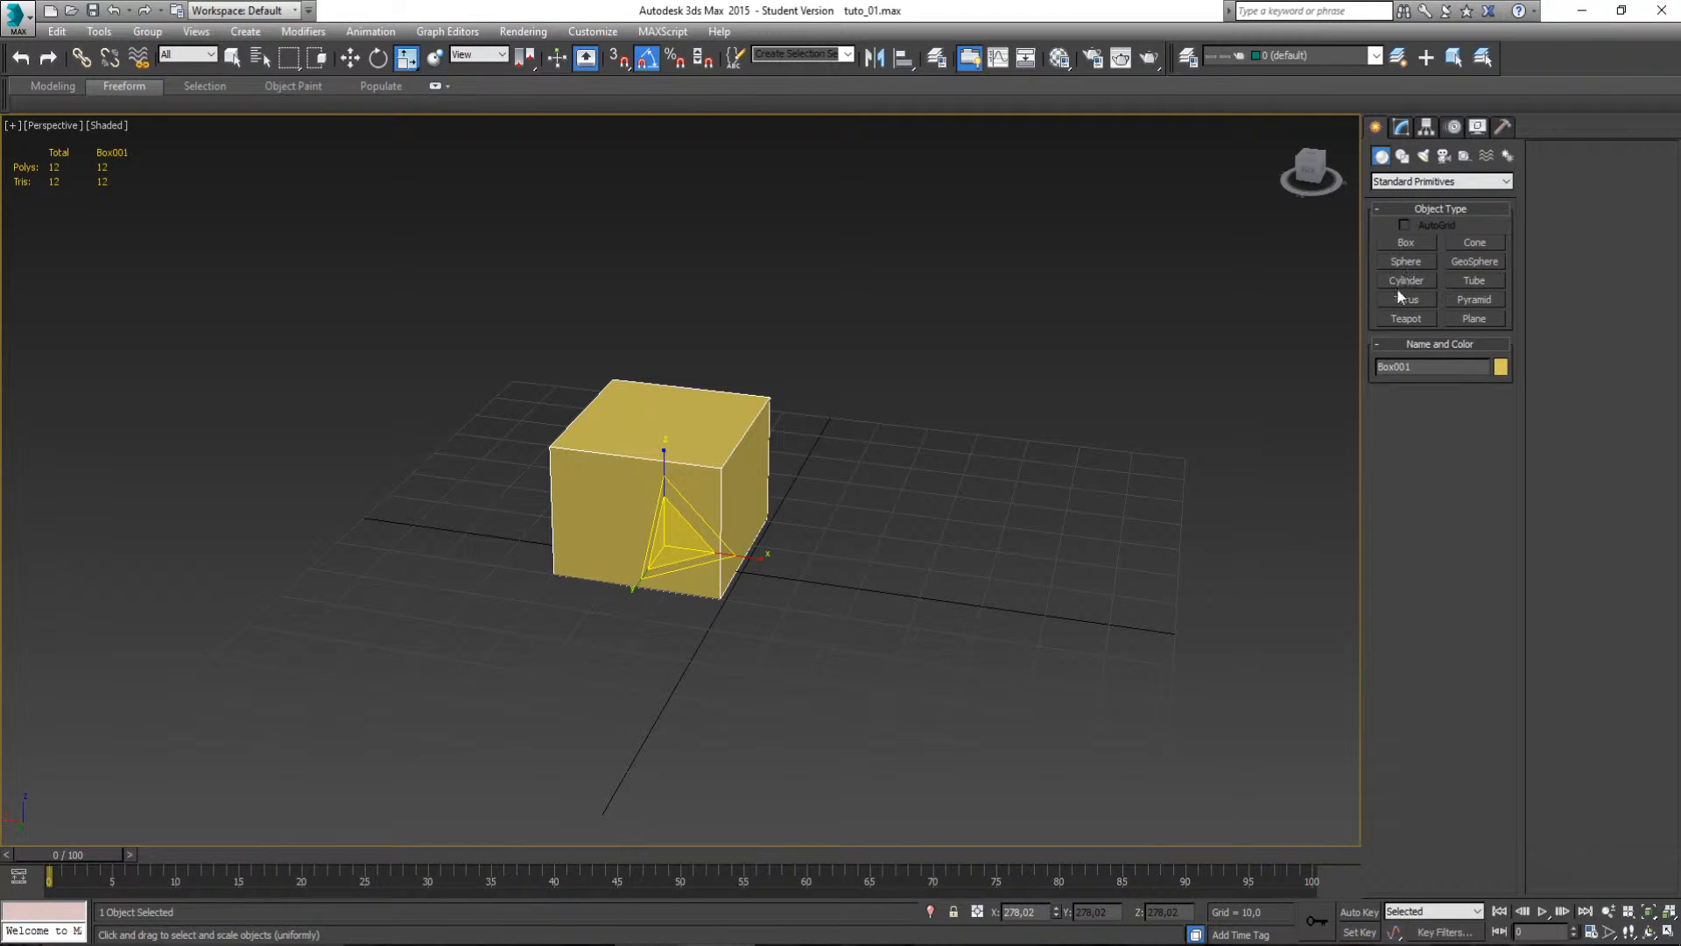
Create a second, unscaled box beside the first, about 31 long, 30 wide and 21 high.
click(1406, 242)
drag(827, 529, 975, 629)
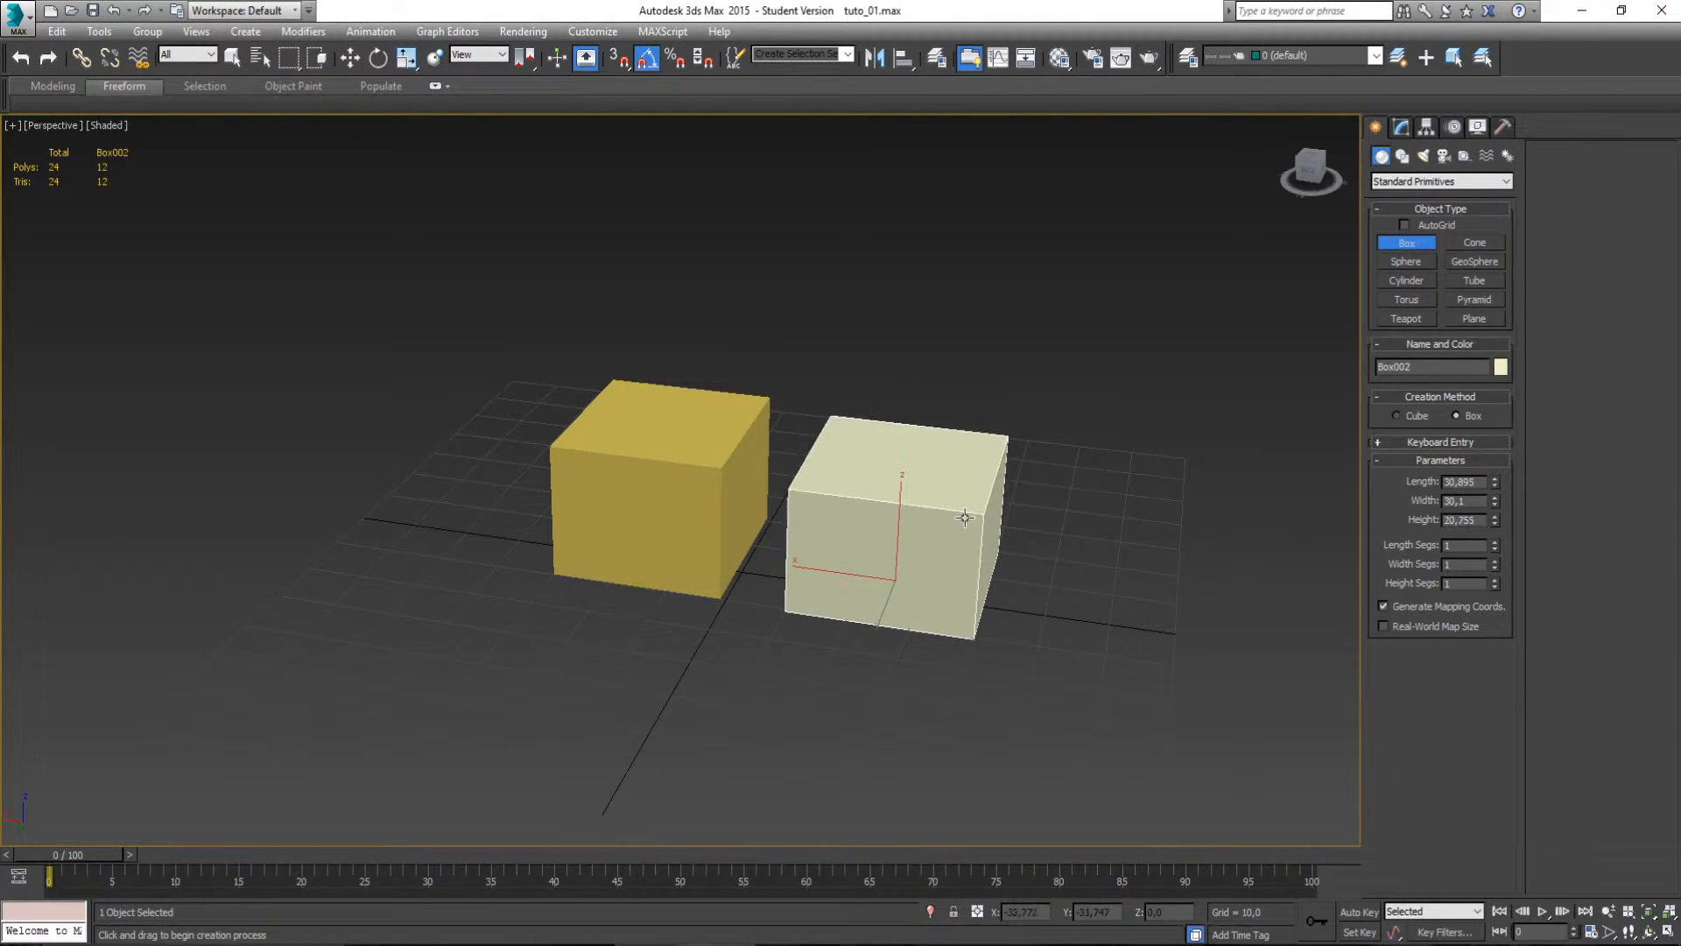
click(969, 509)
alt+middle_drag(935, 561, 847, 560)
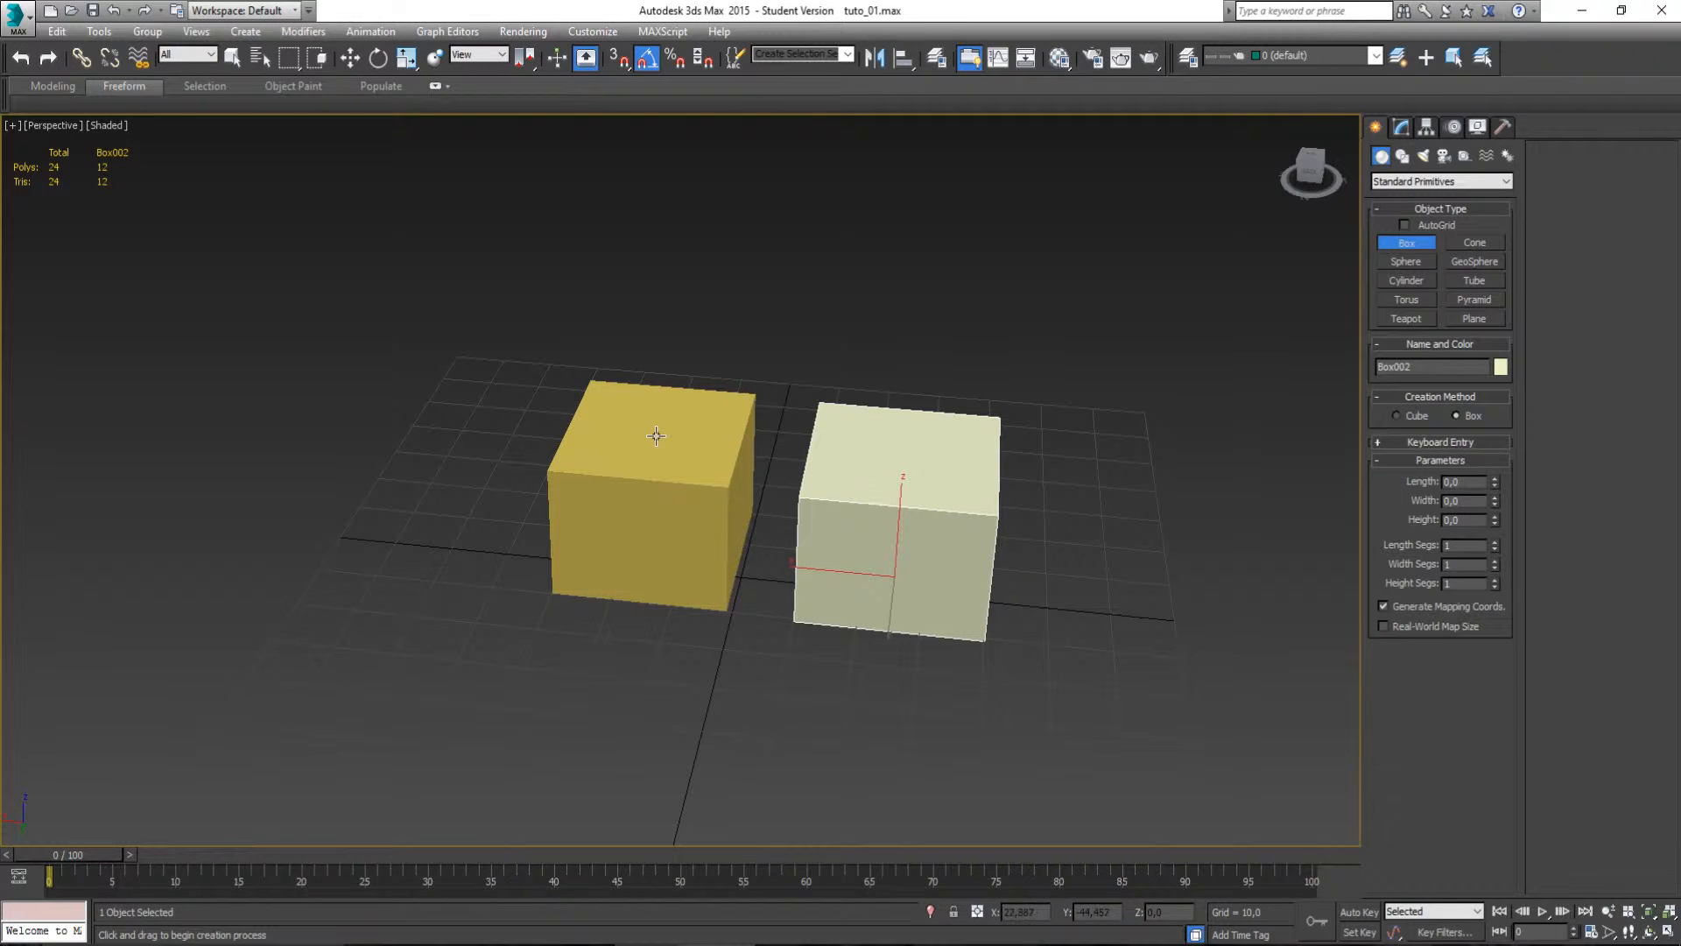
Select both boxes and apply one shared Unwrap UVW modifier to them.
key(r)
ctrl+click(637, 457)
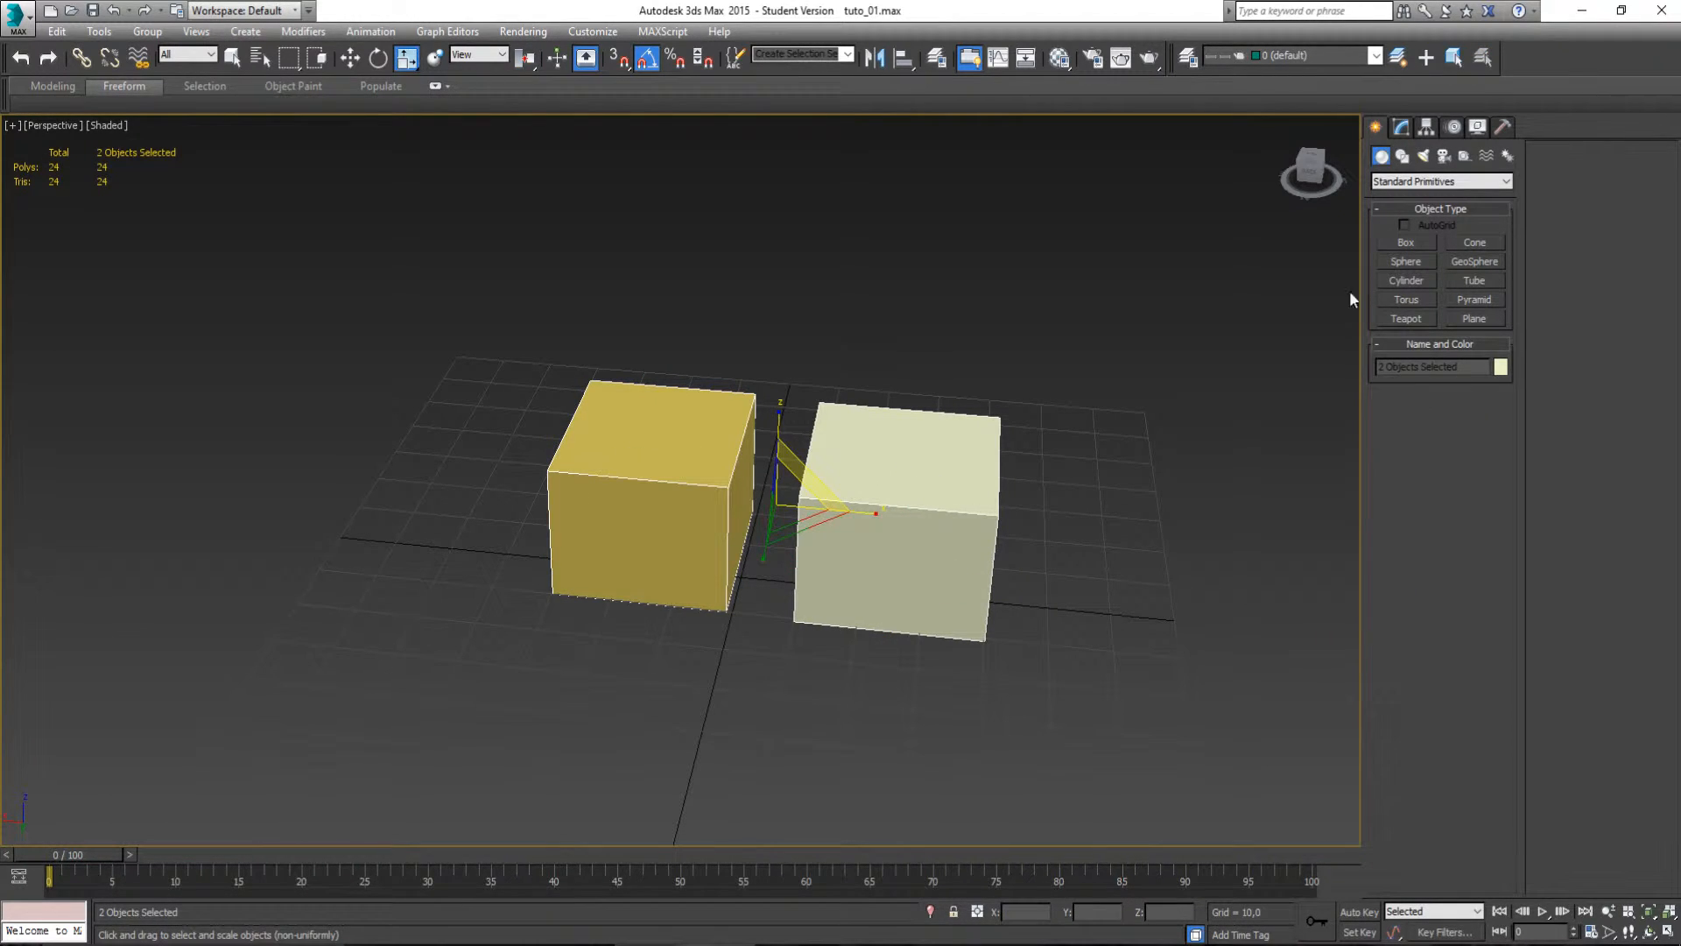
click(1403, 128)
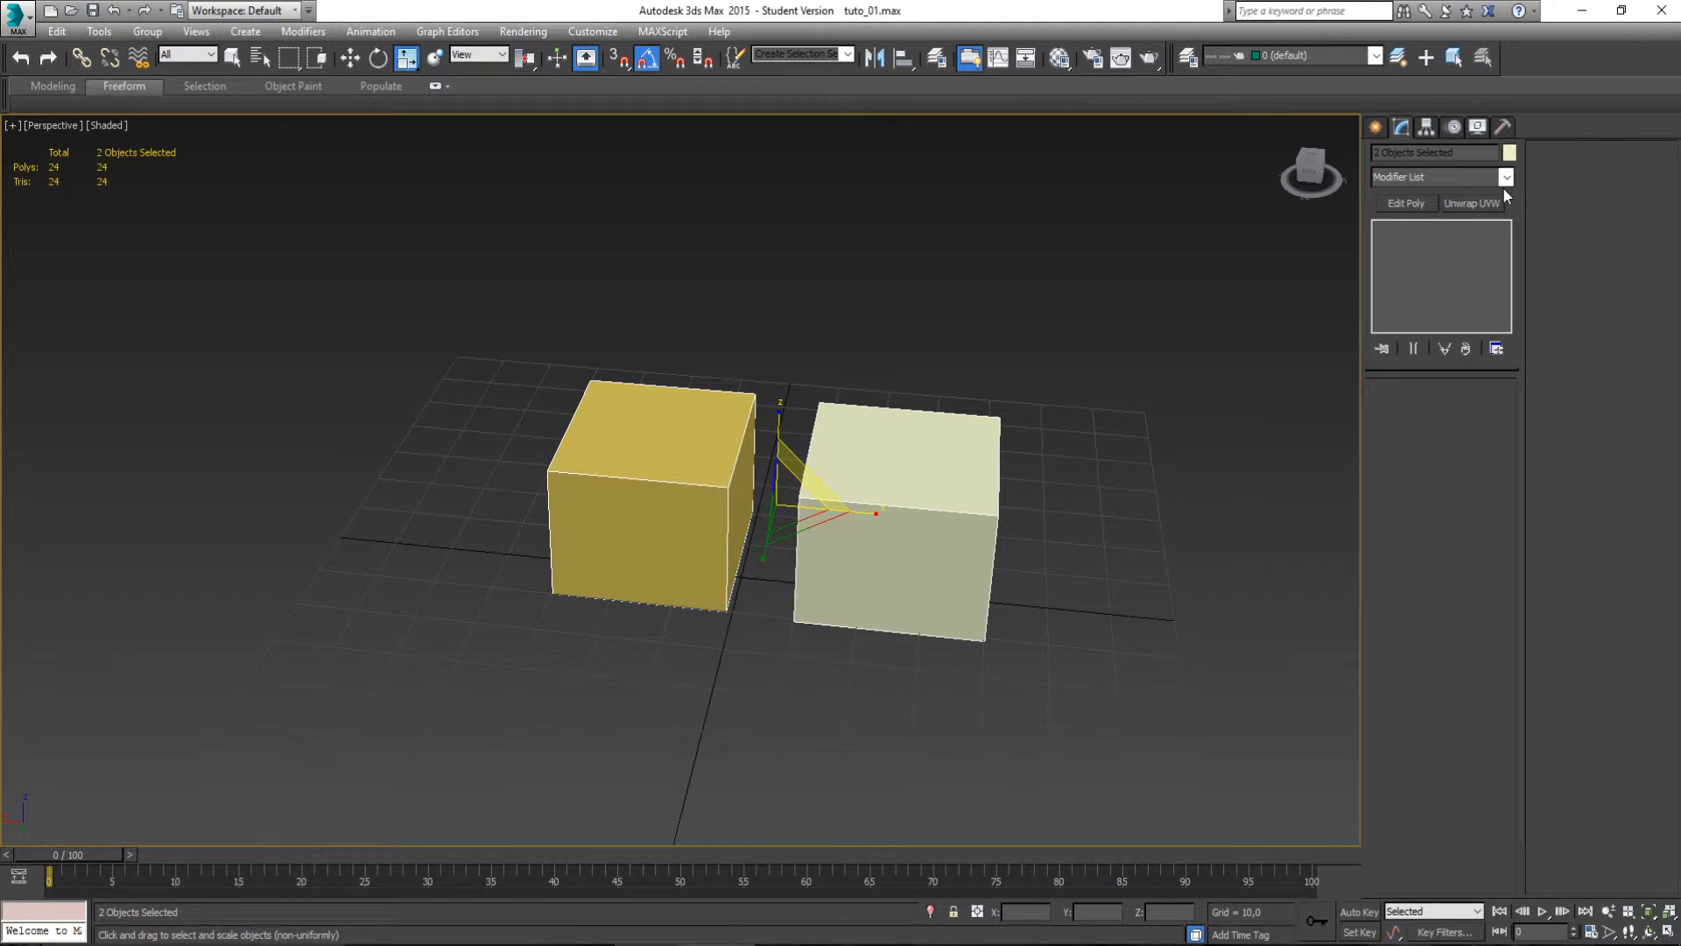
click(1505, 180)
key(u)
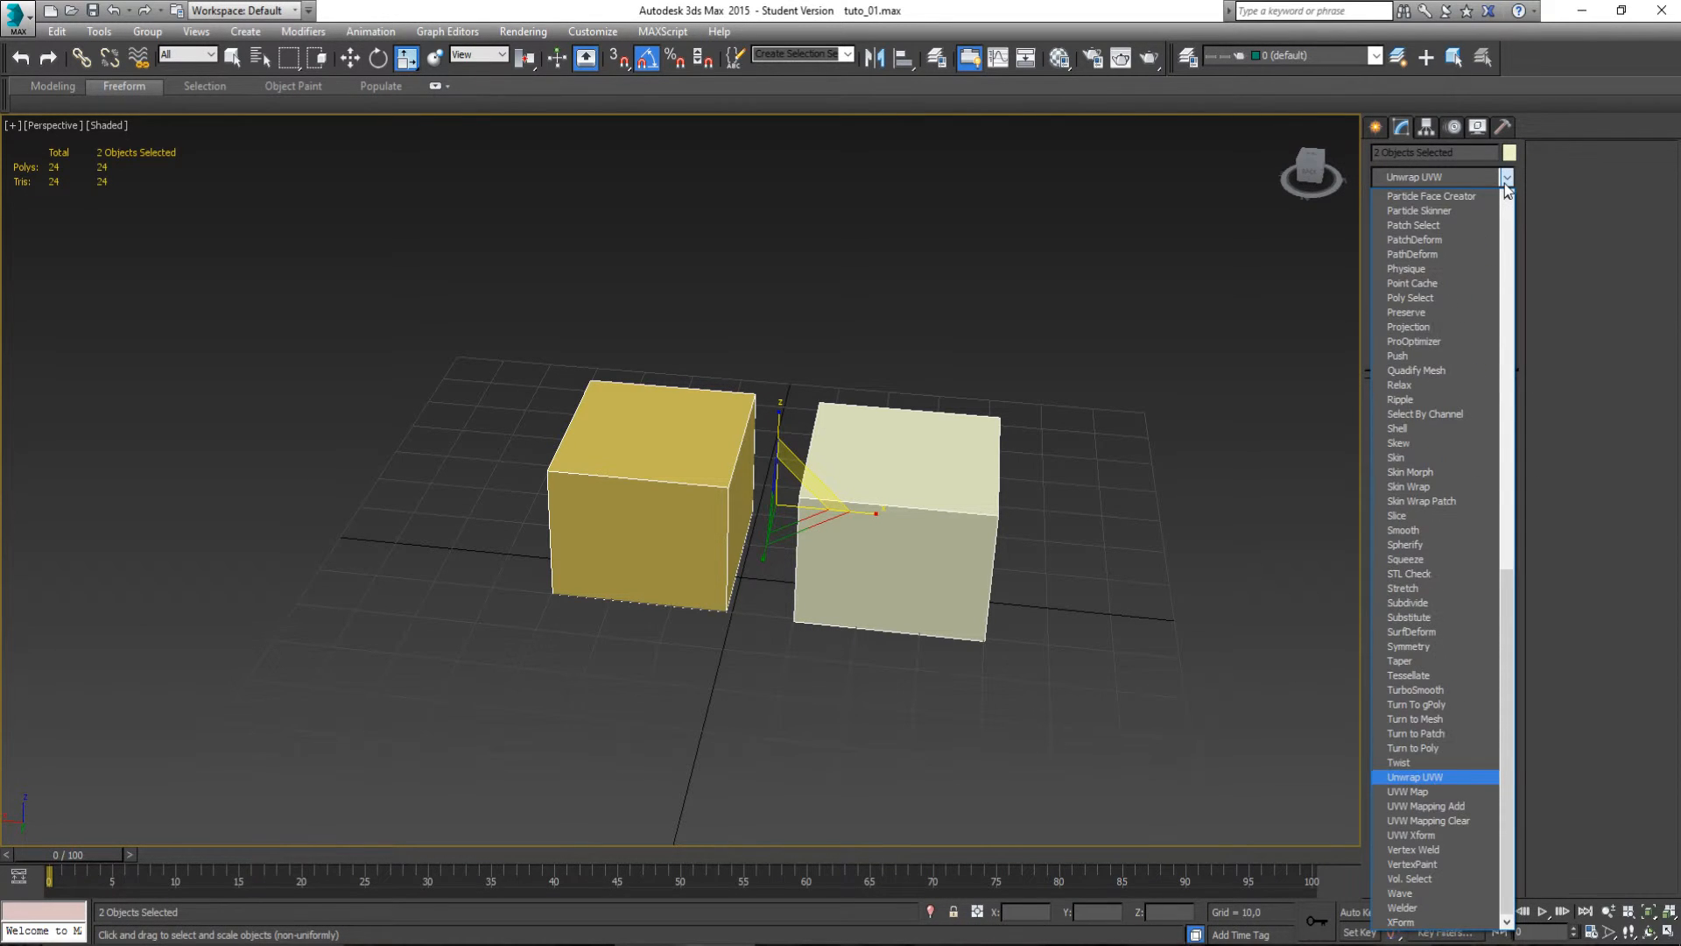
key(Return)
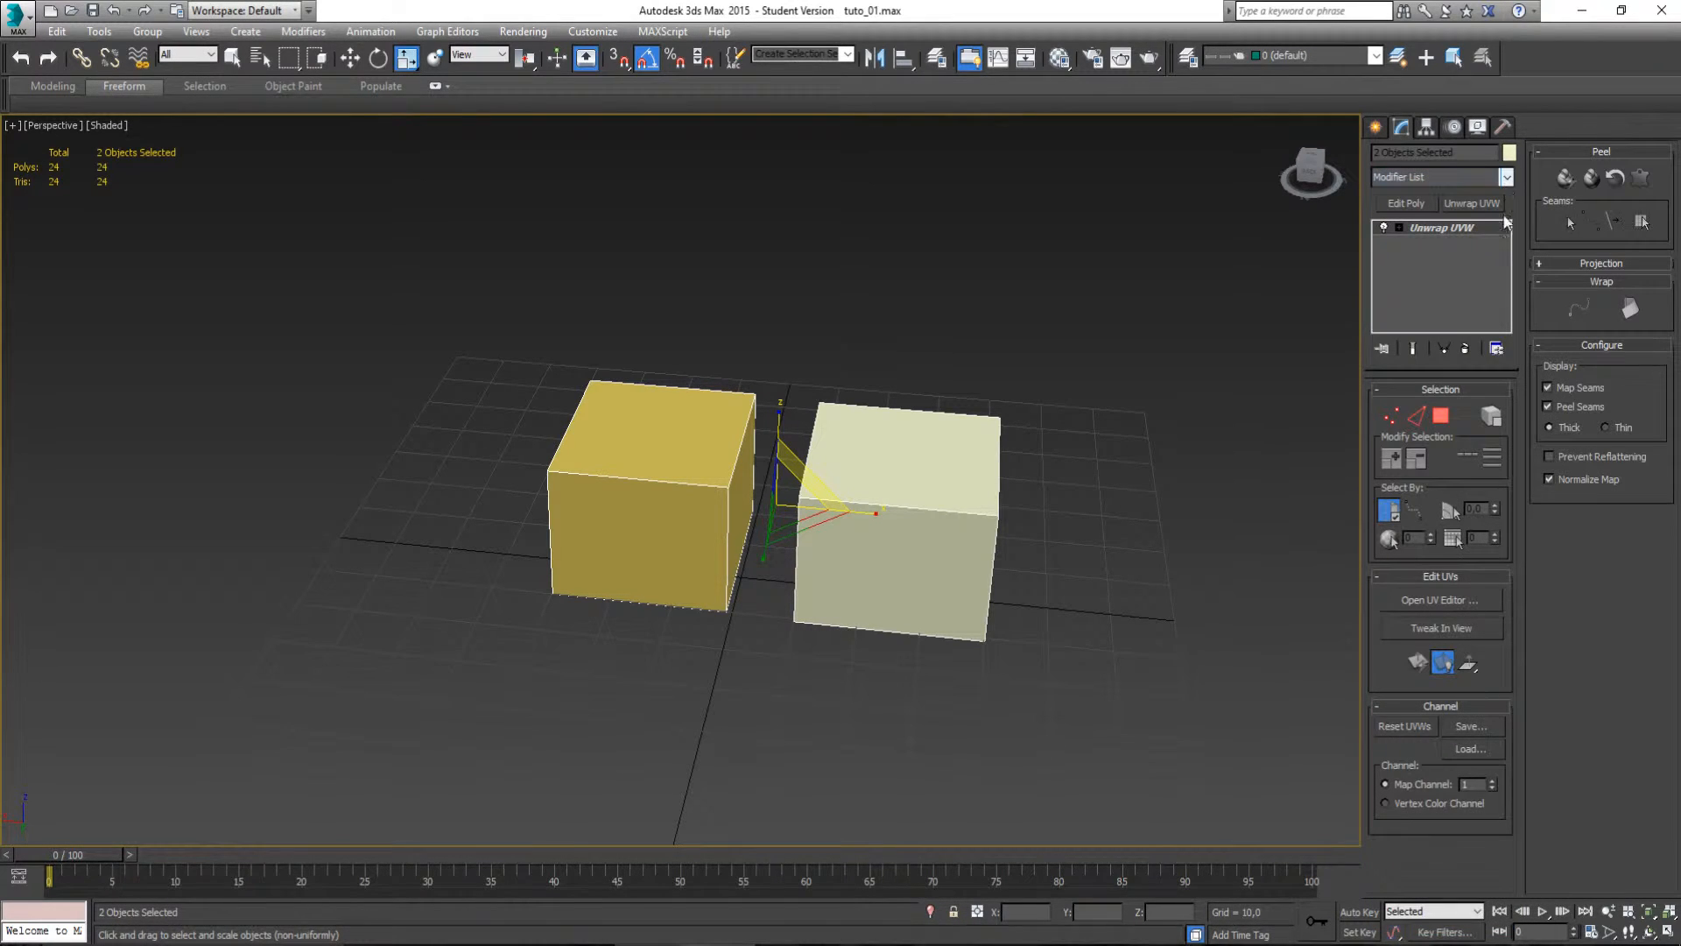
At edge level, select the yellow box's seam edges, including its top side edges and a front vertical edge.
click(1415, 416)
alt+middle_drag(878, 453, 601, 399)
click(591, 397)
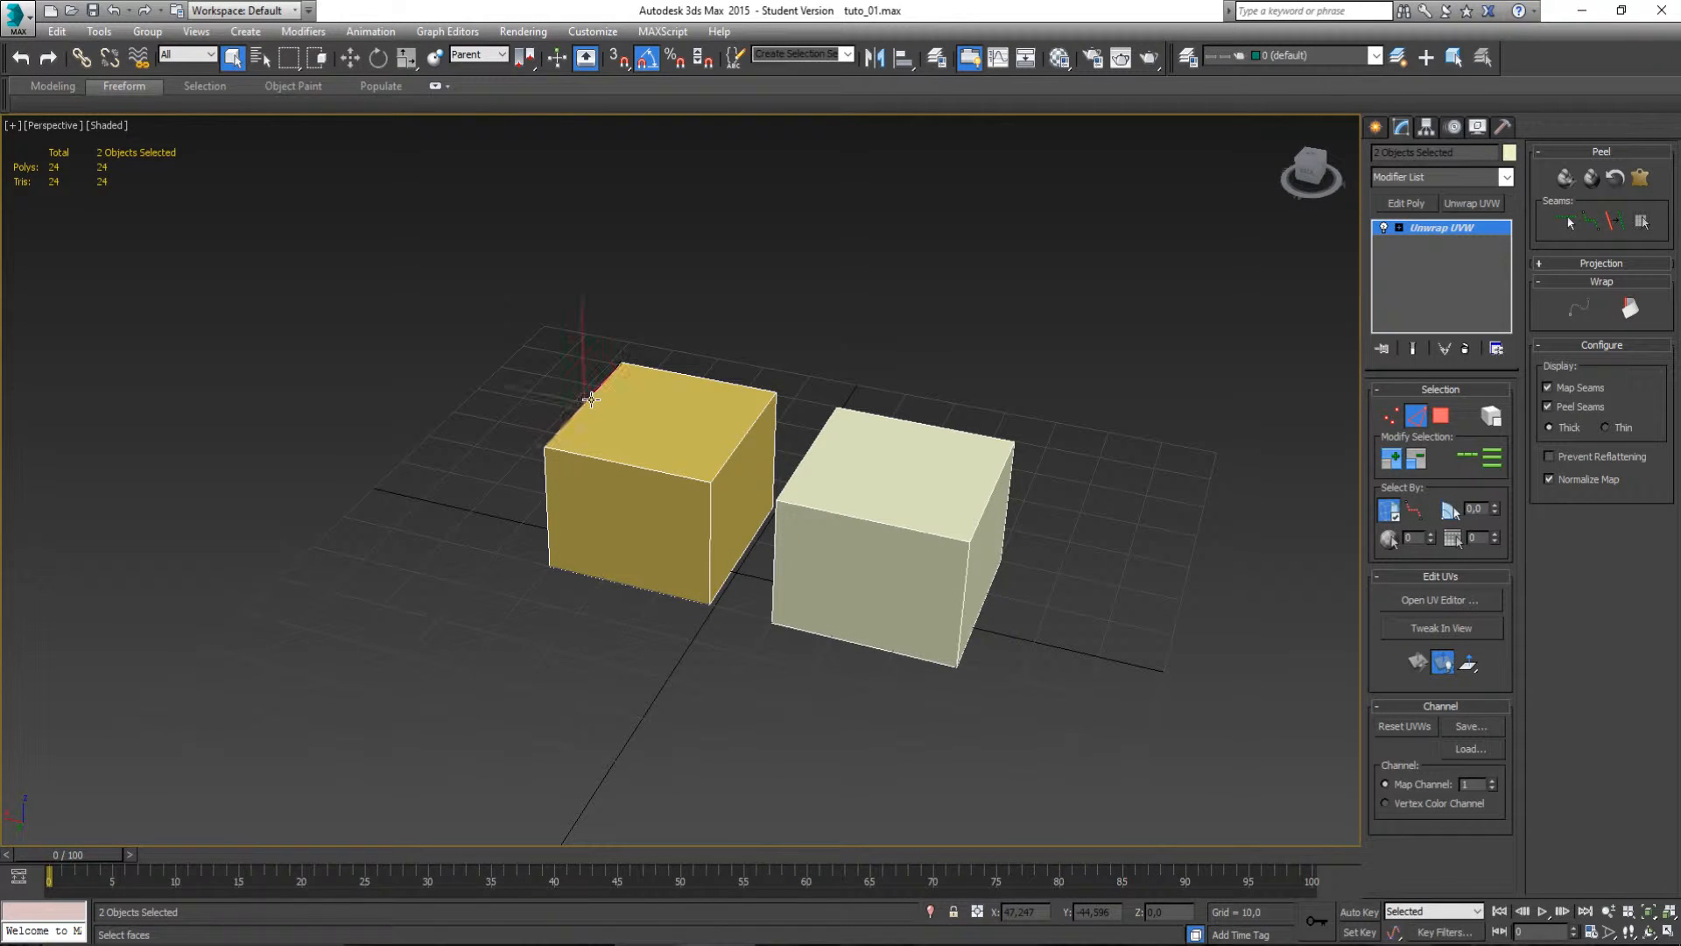
ctrl+click(740, 444)
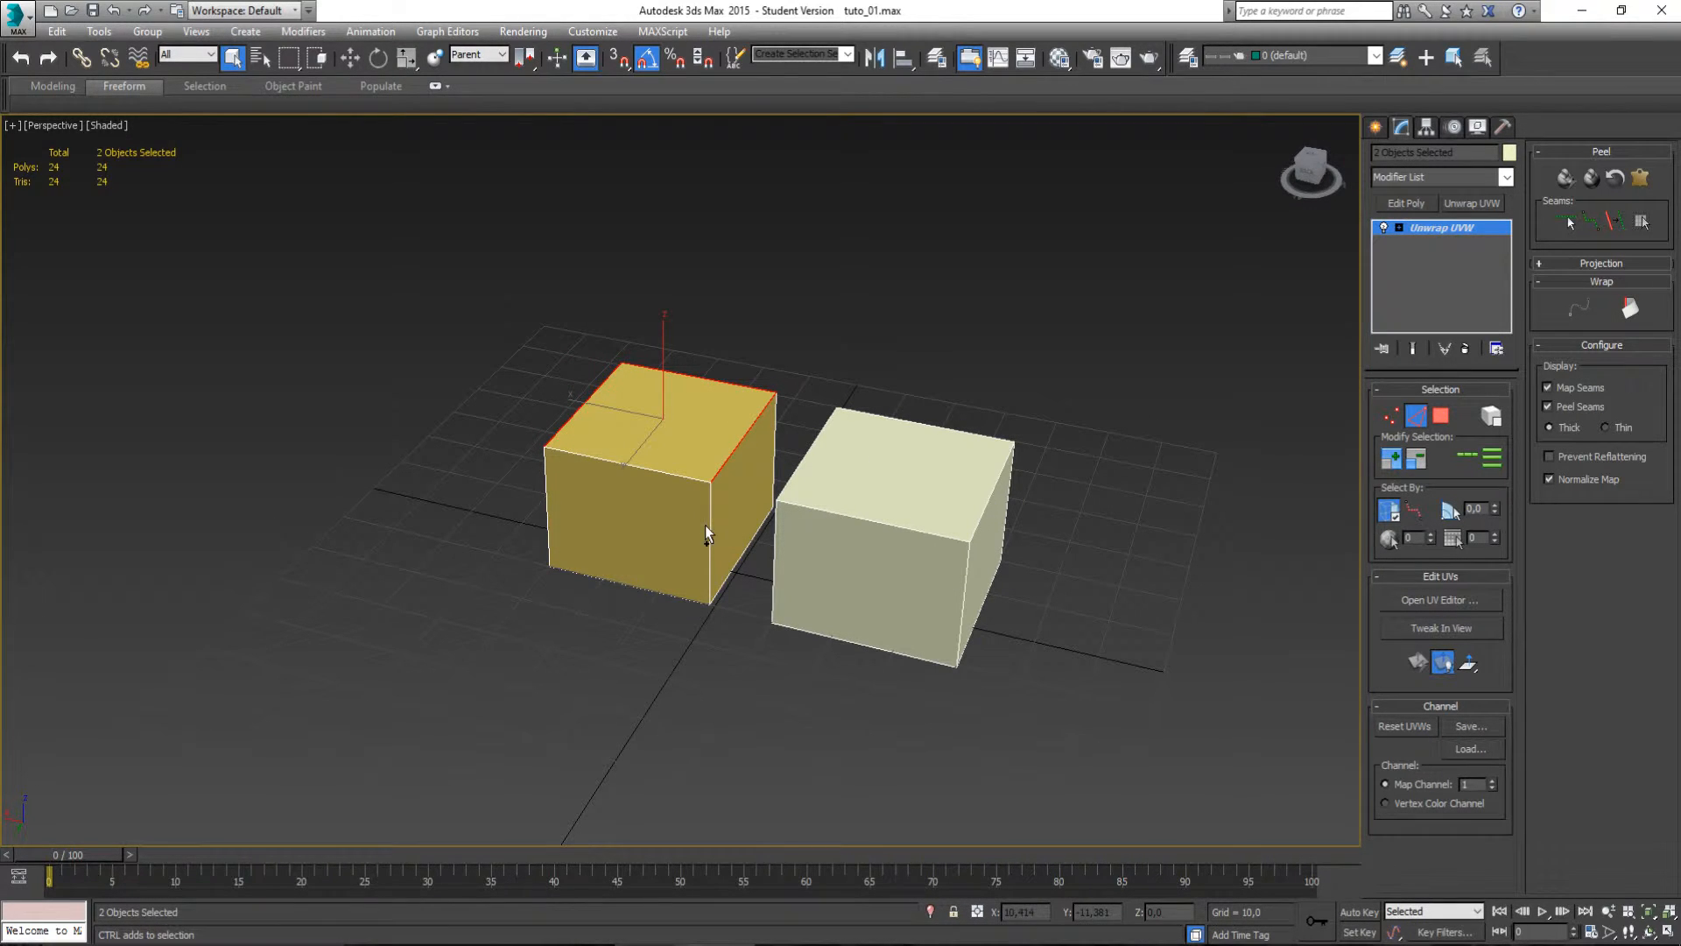
ctrl+click(707, 551)
Add the matching edges of the pale box to the selection and convert all selected edges to peel seams.
ctrl+click(798, 469)
ctrl+click(774, 552)
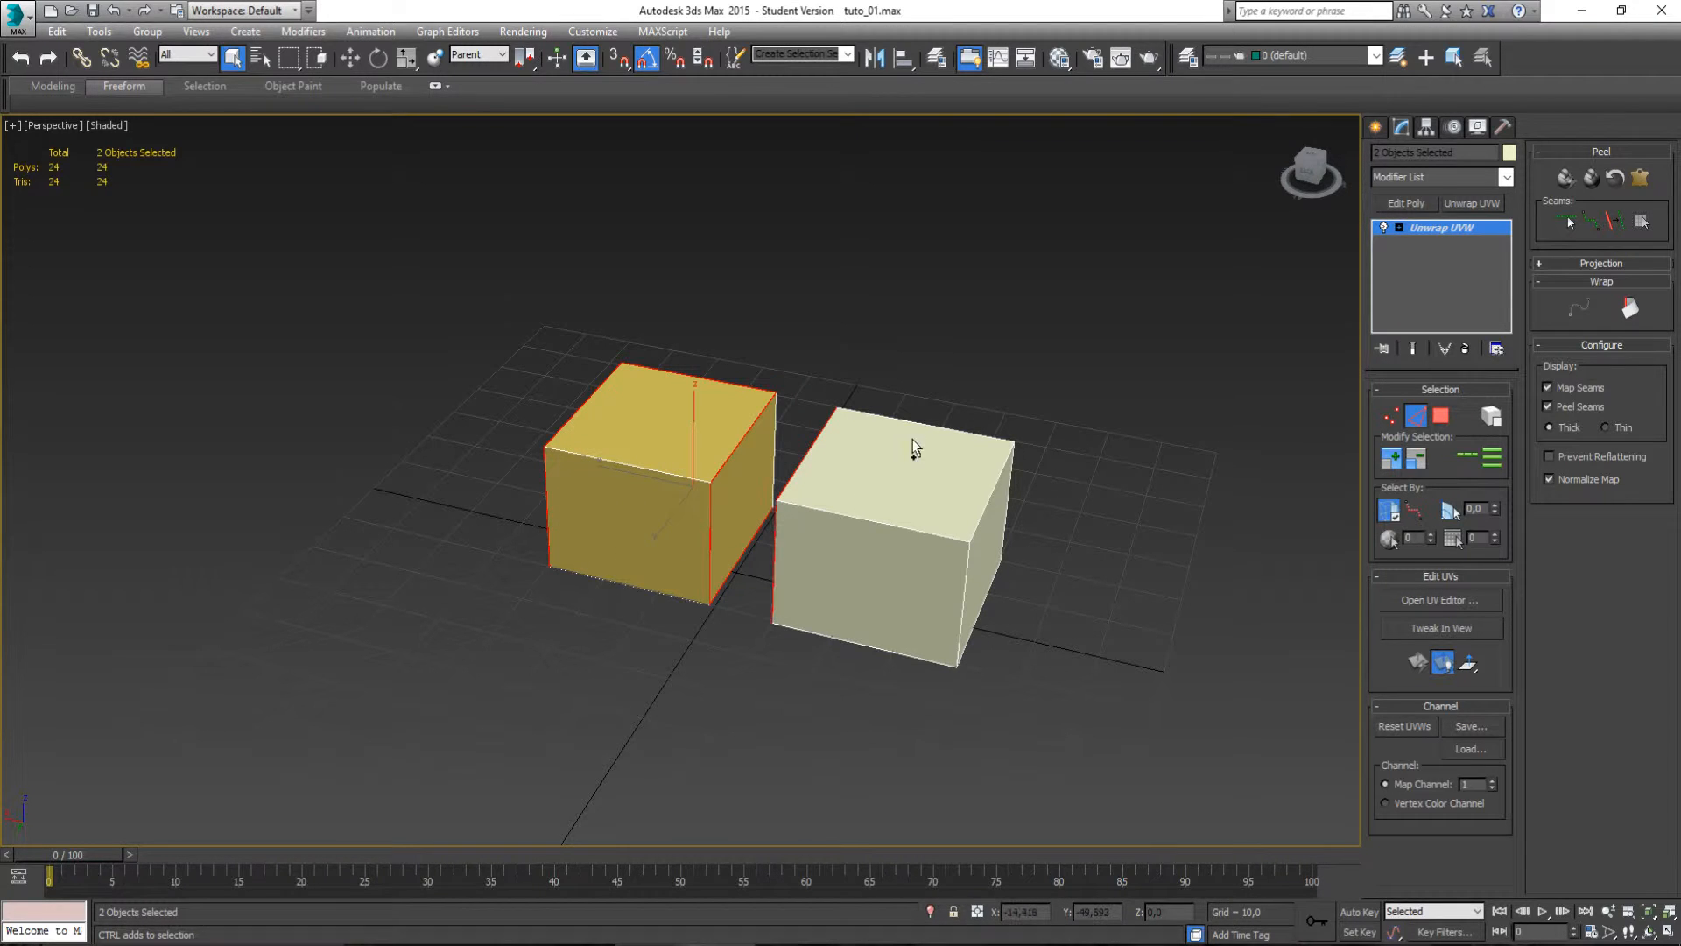
ctrl+click(936, 429)
ctrl+click(968, 572)
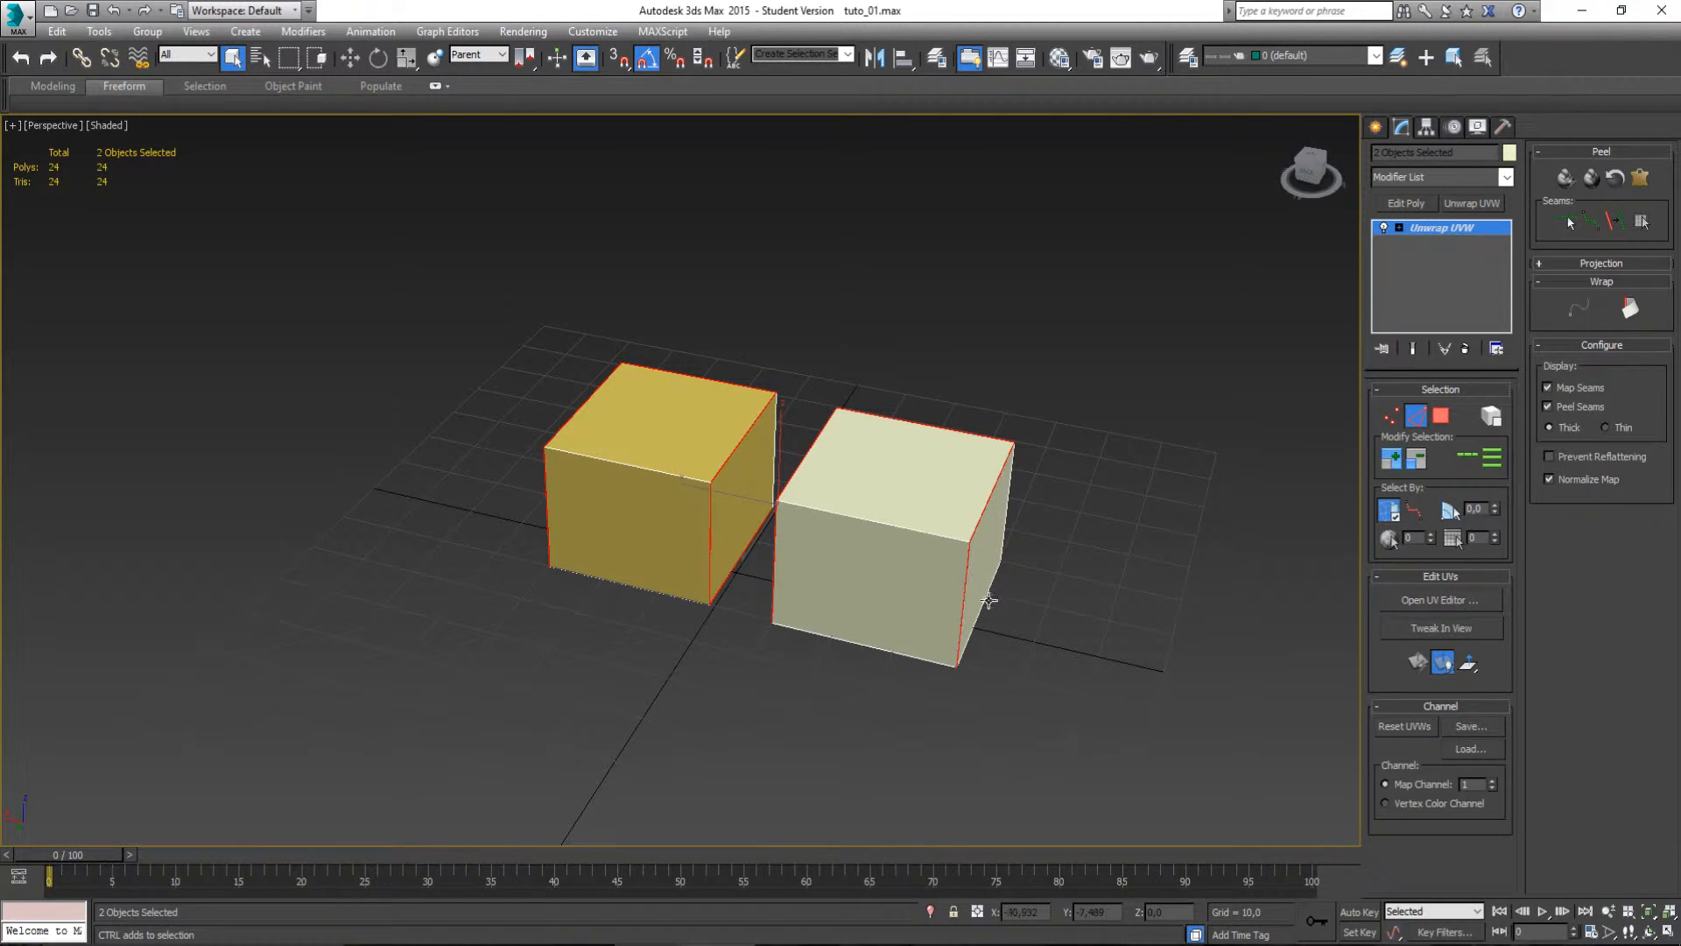
ctrl+click(984, 599)
alt+middle_drag(982, 601, 994, 561)
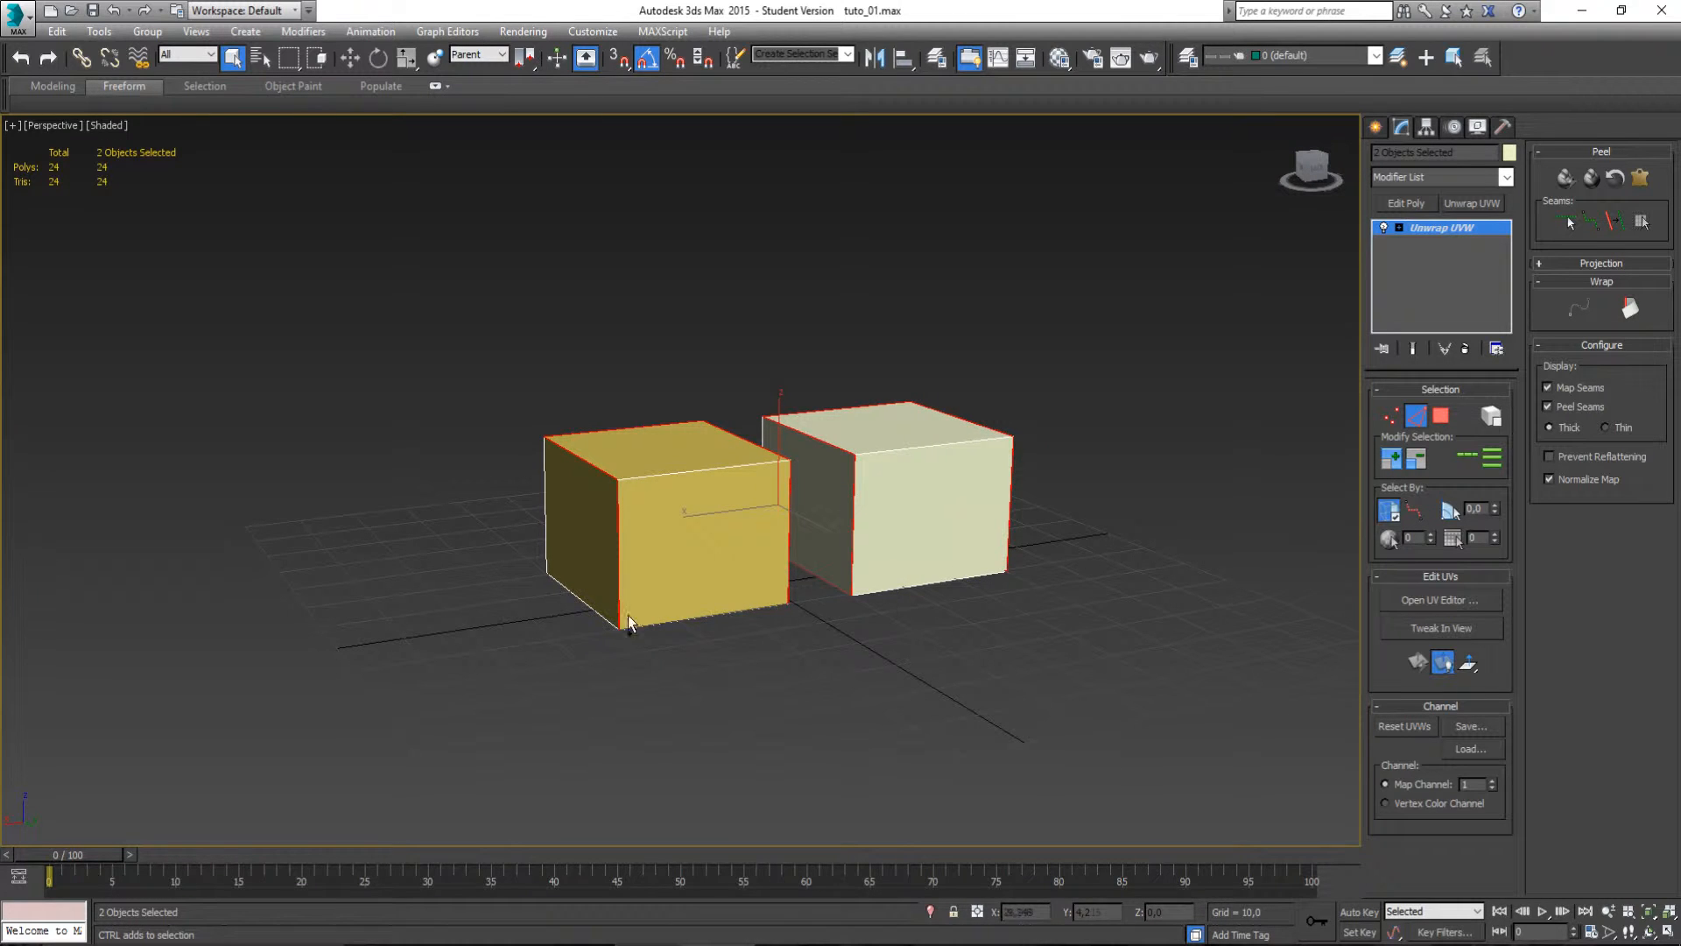
alt+middle_drag(891, 492, 1087, 420)
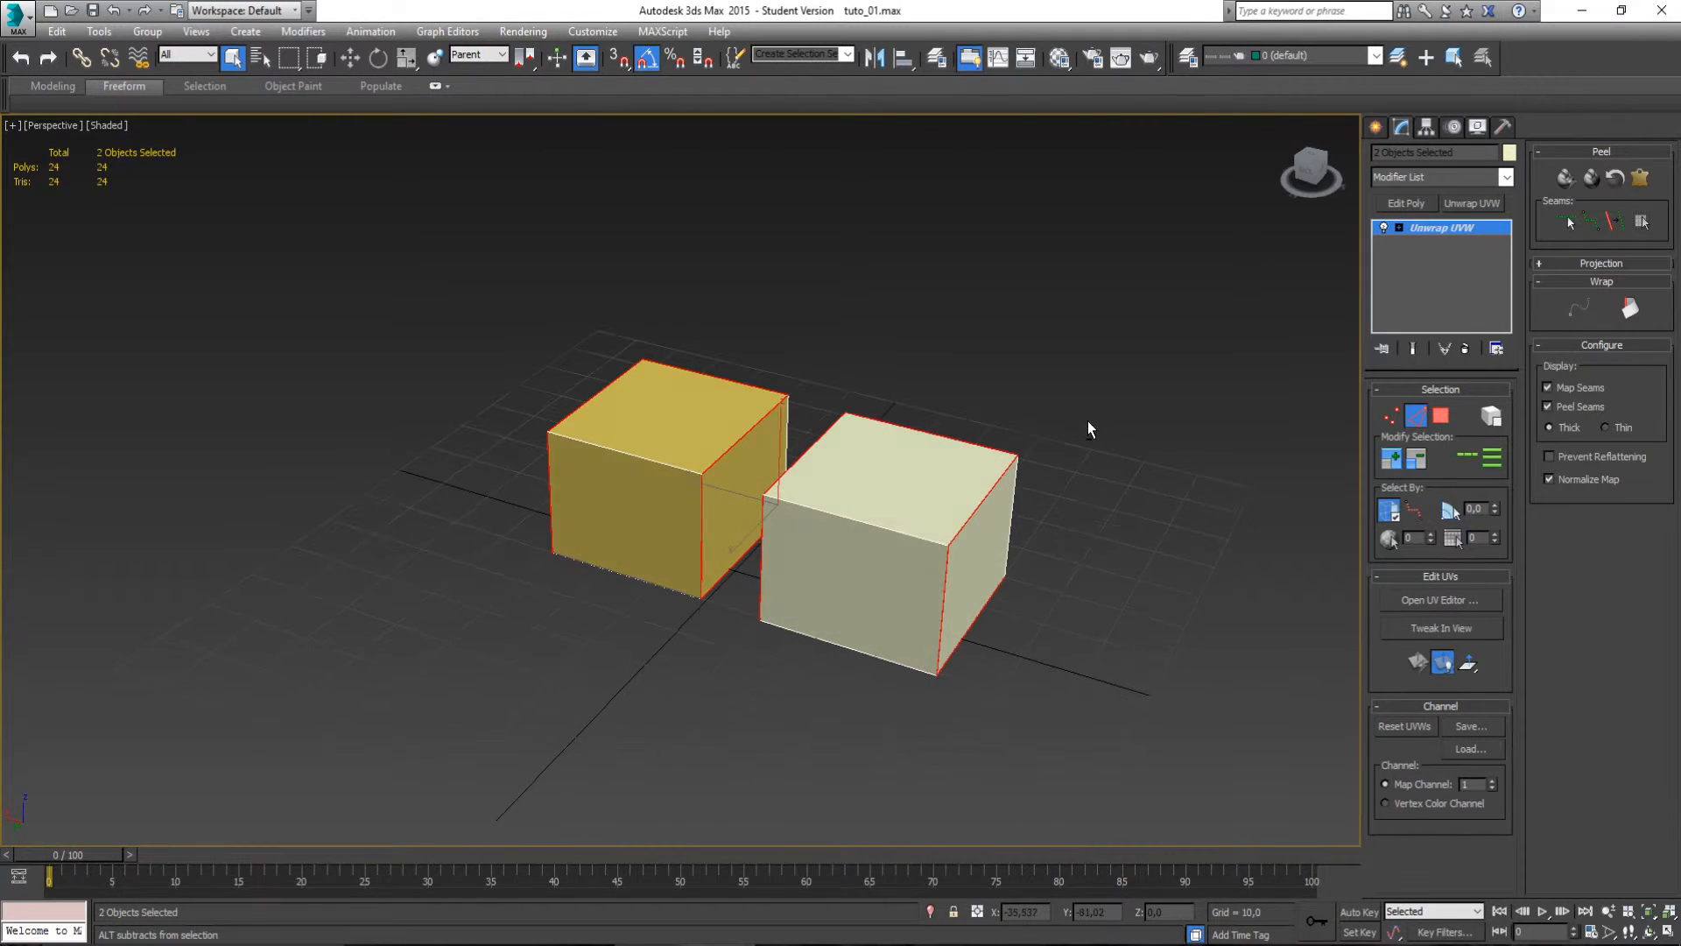
click(1616, 229)
Select all faces of both boxes and reset their peel to unfold the UVs along the seams.
click(1442, 417)
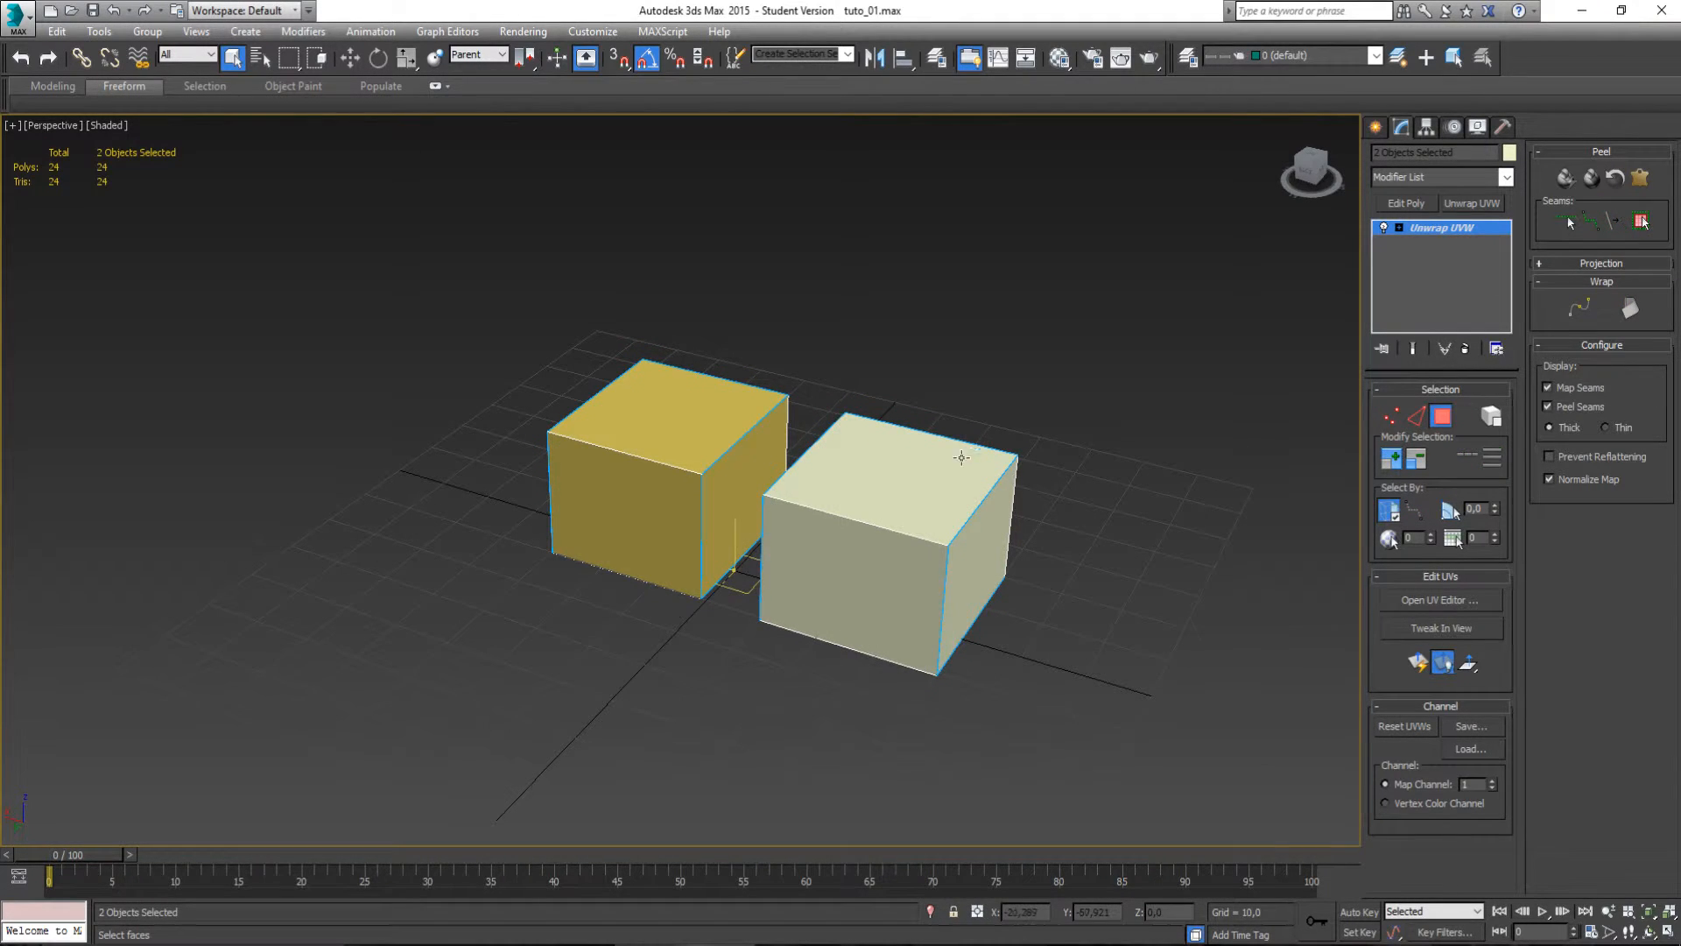
key(ctrl+a)
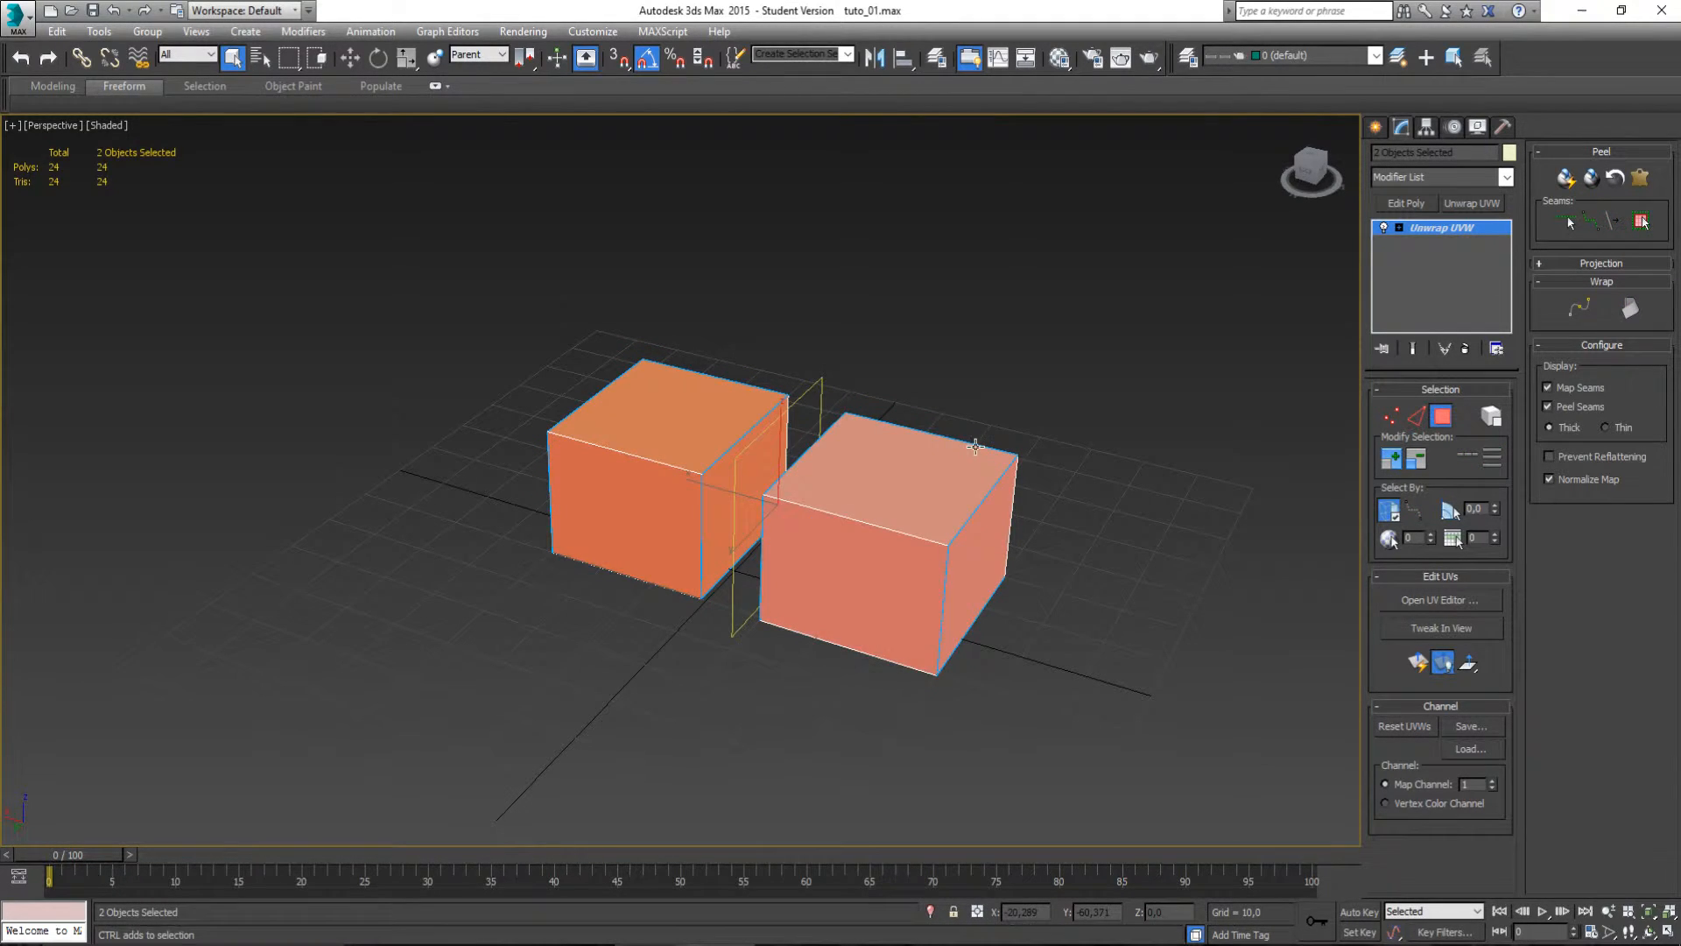
click(1622, 178)
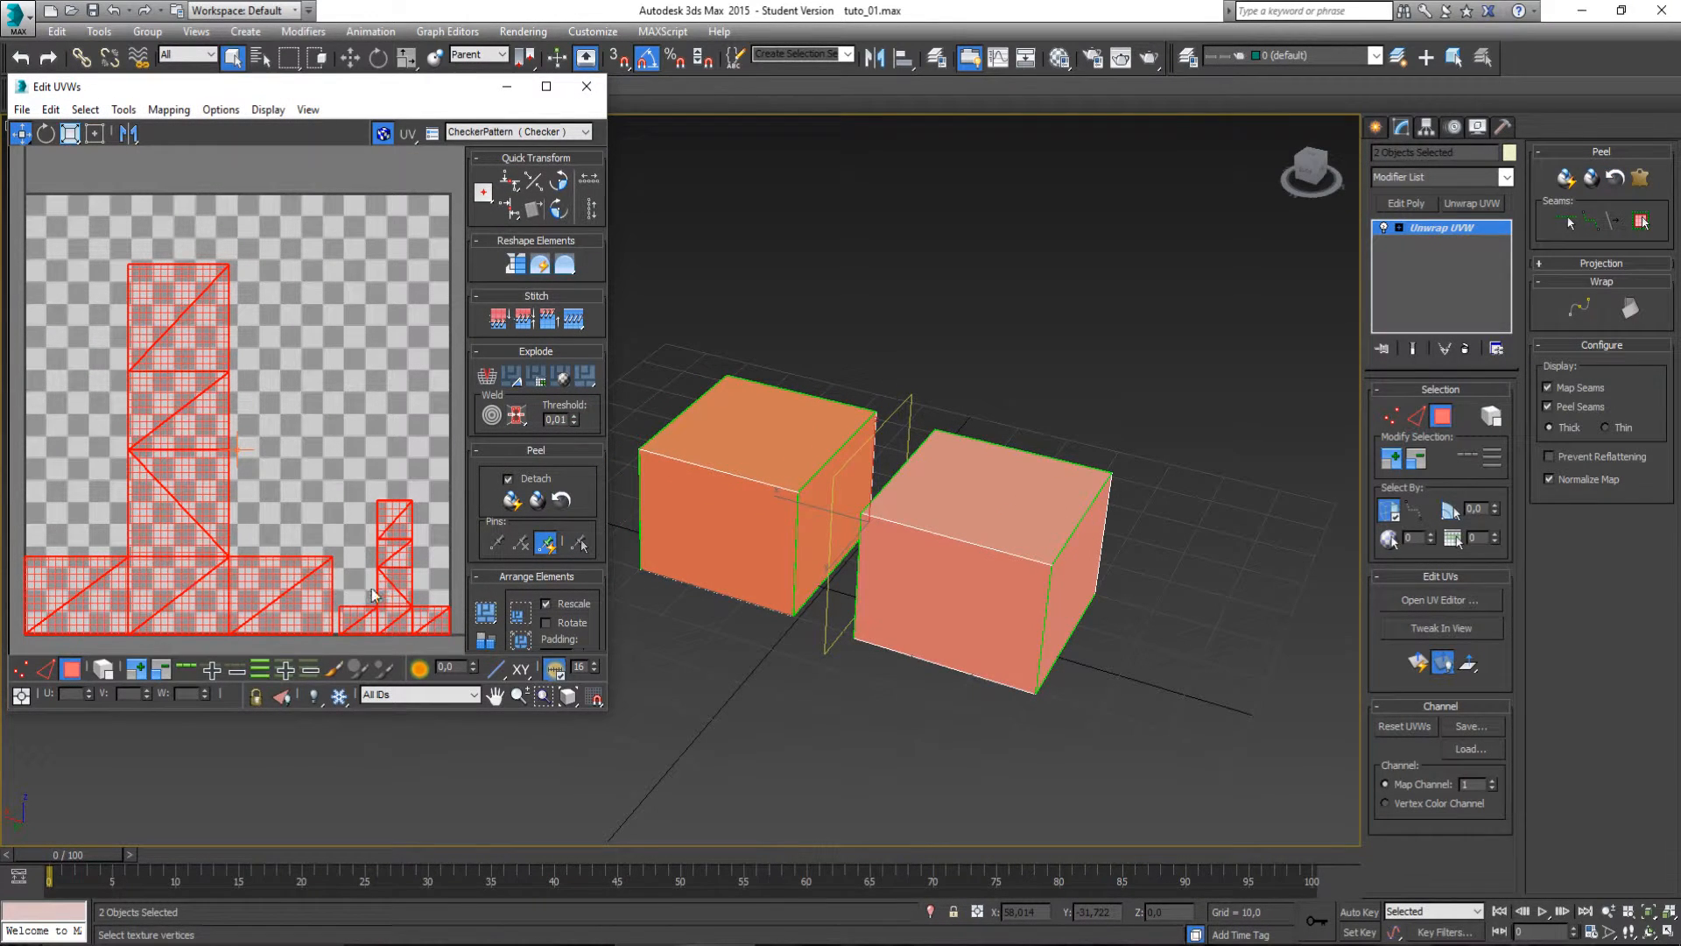
Select the small and large UV shells in turn to compare the unwrapped size of the scaled and unscaled boxes.
click(427, 442)
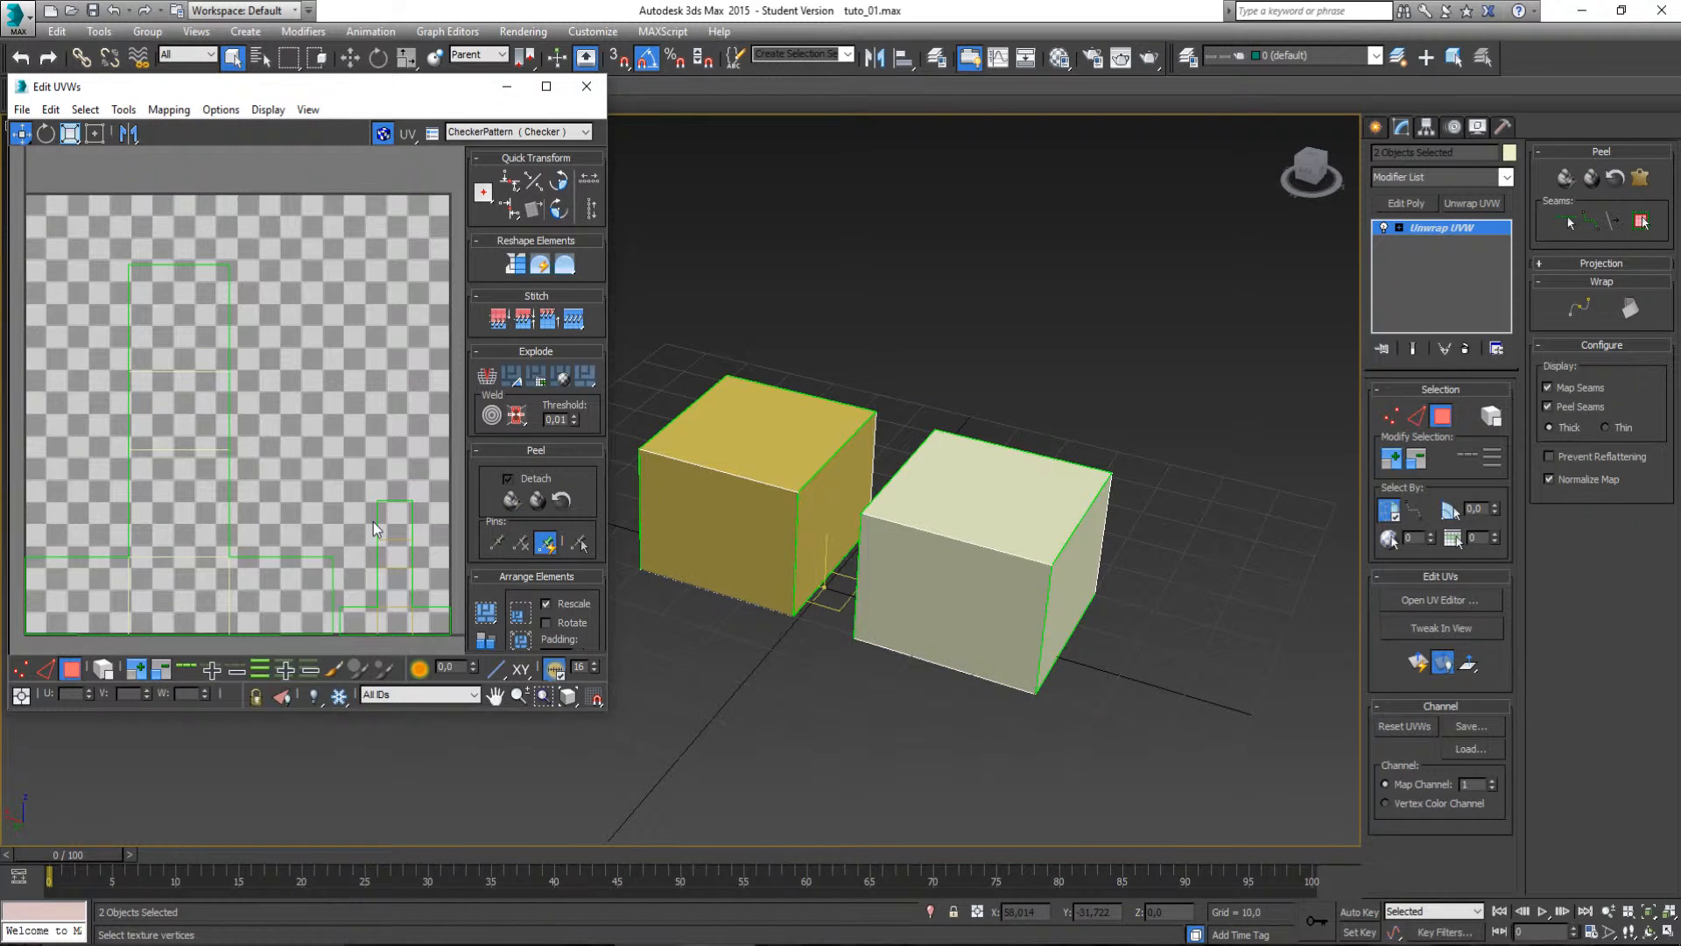
drag(376, 495, 456, 643)
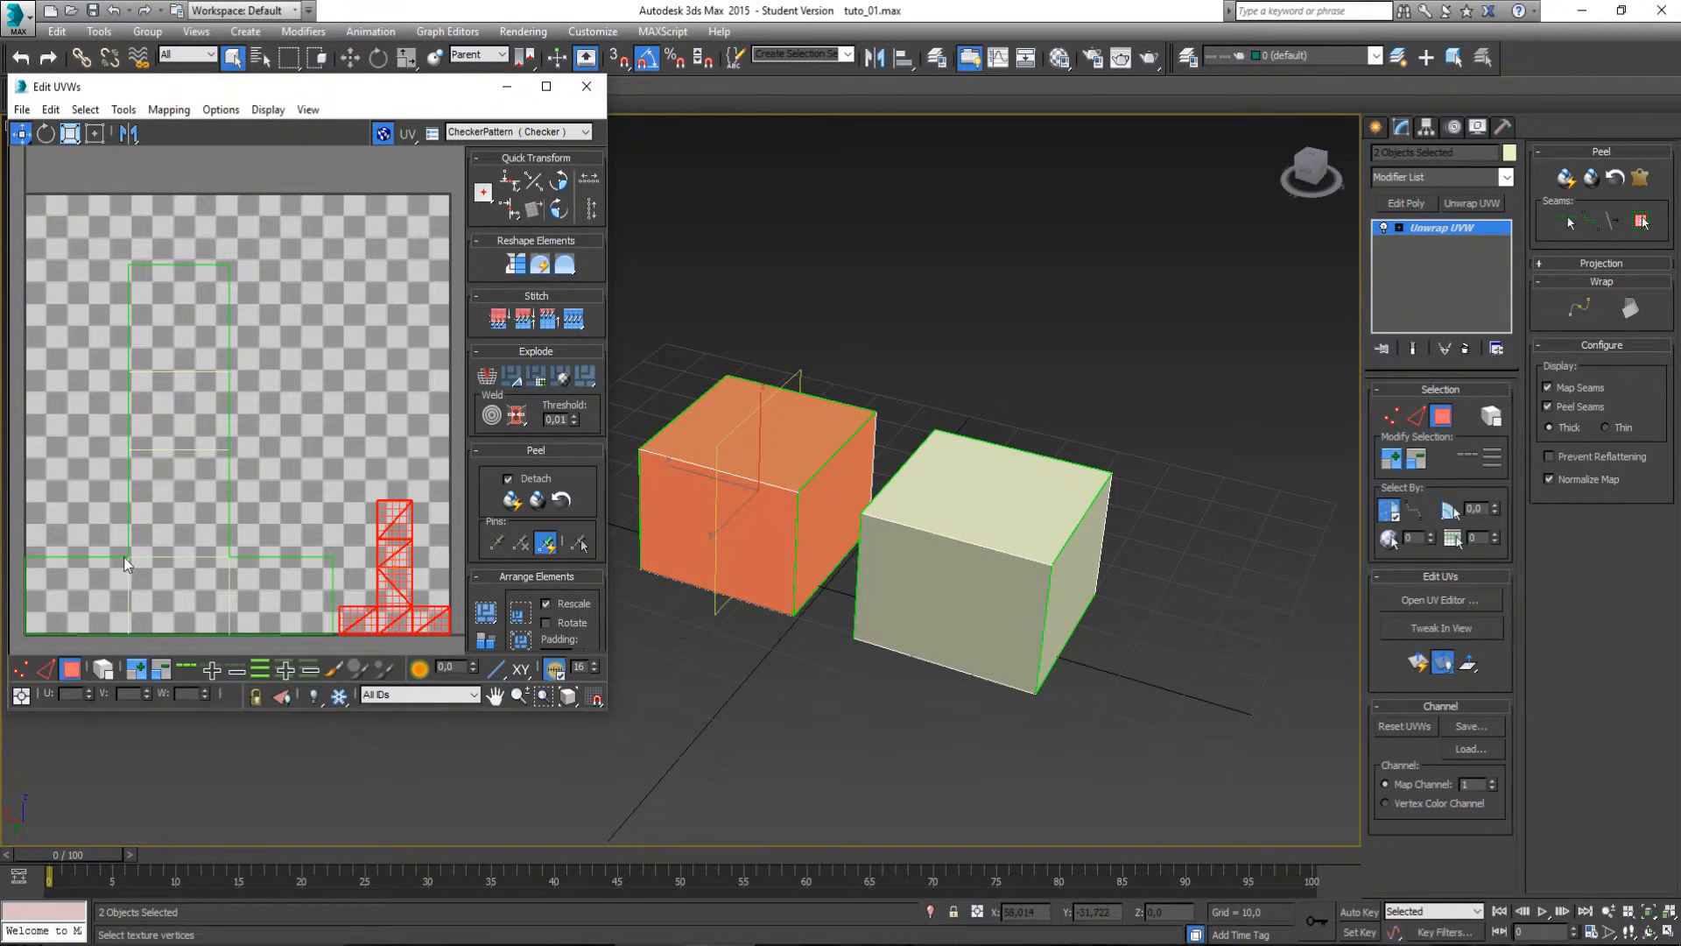
click(97, 620)
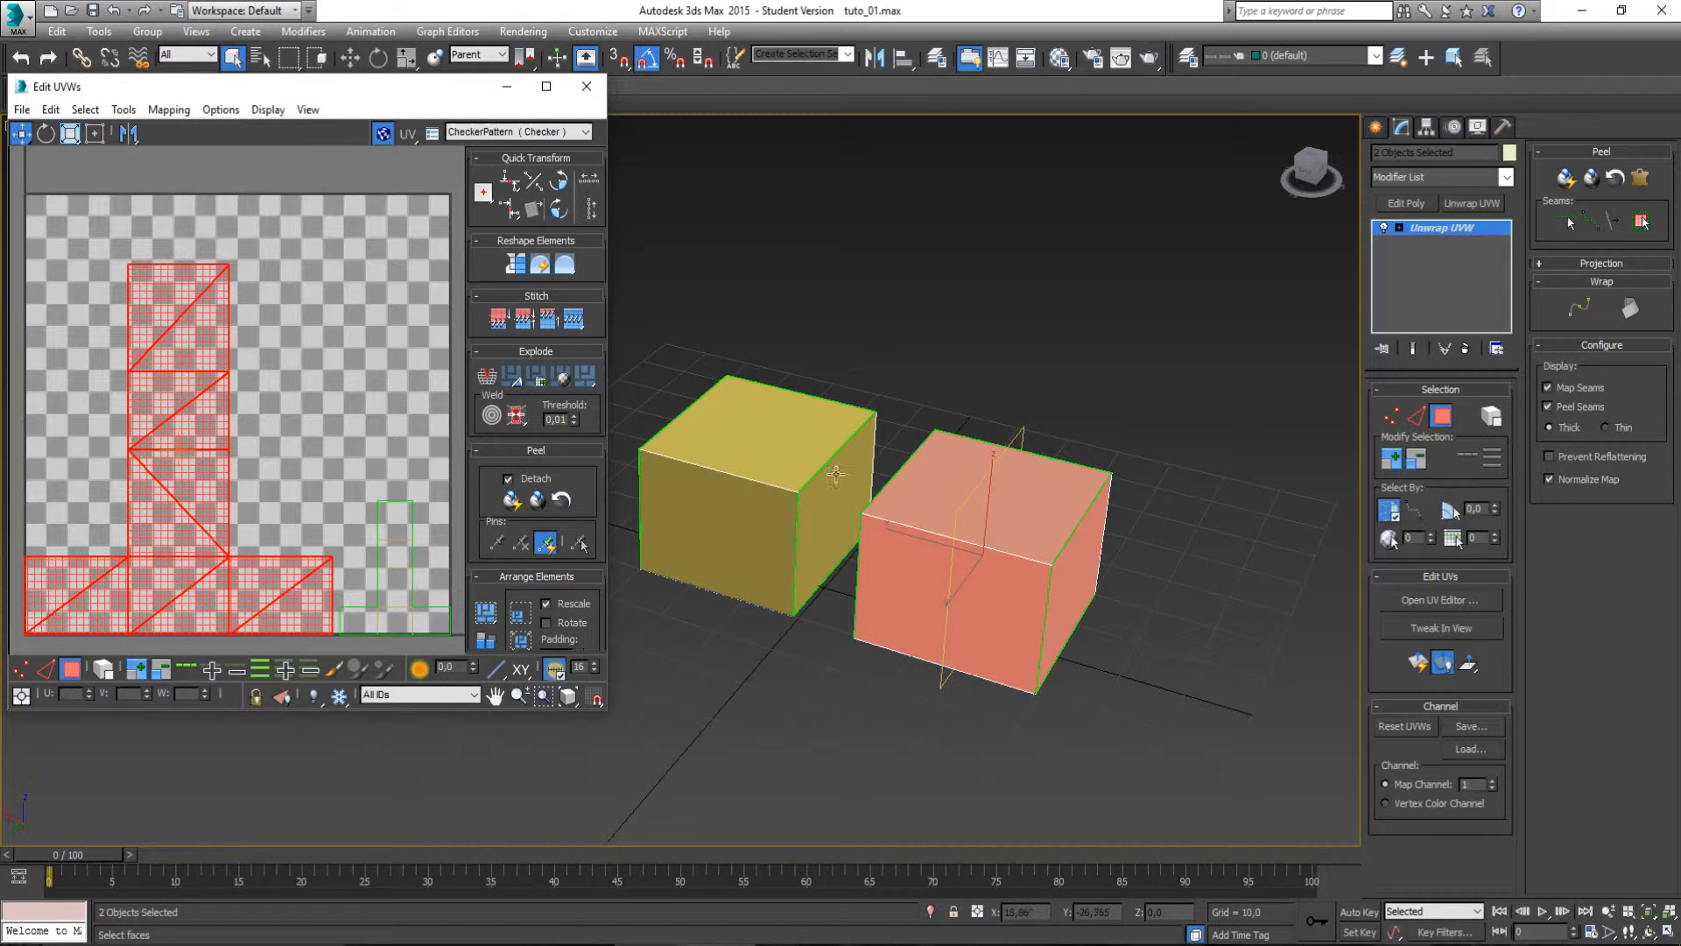
key(f)
key(p)
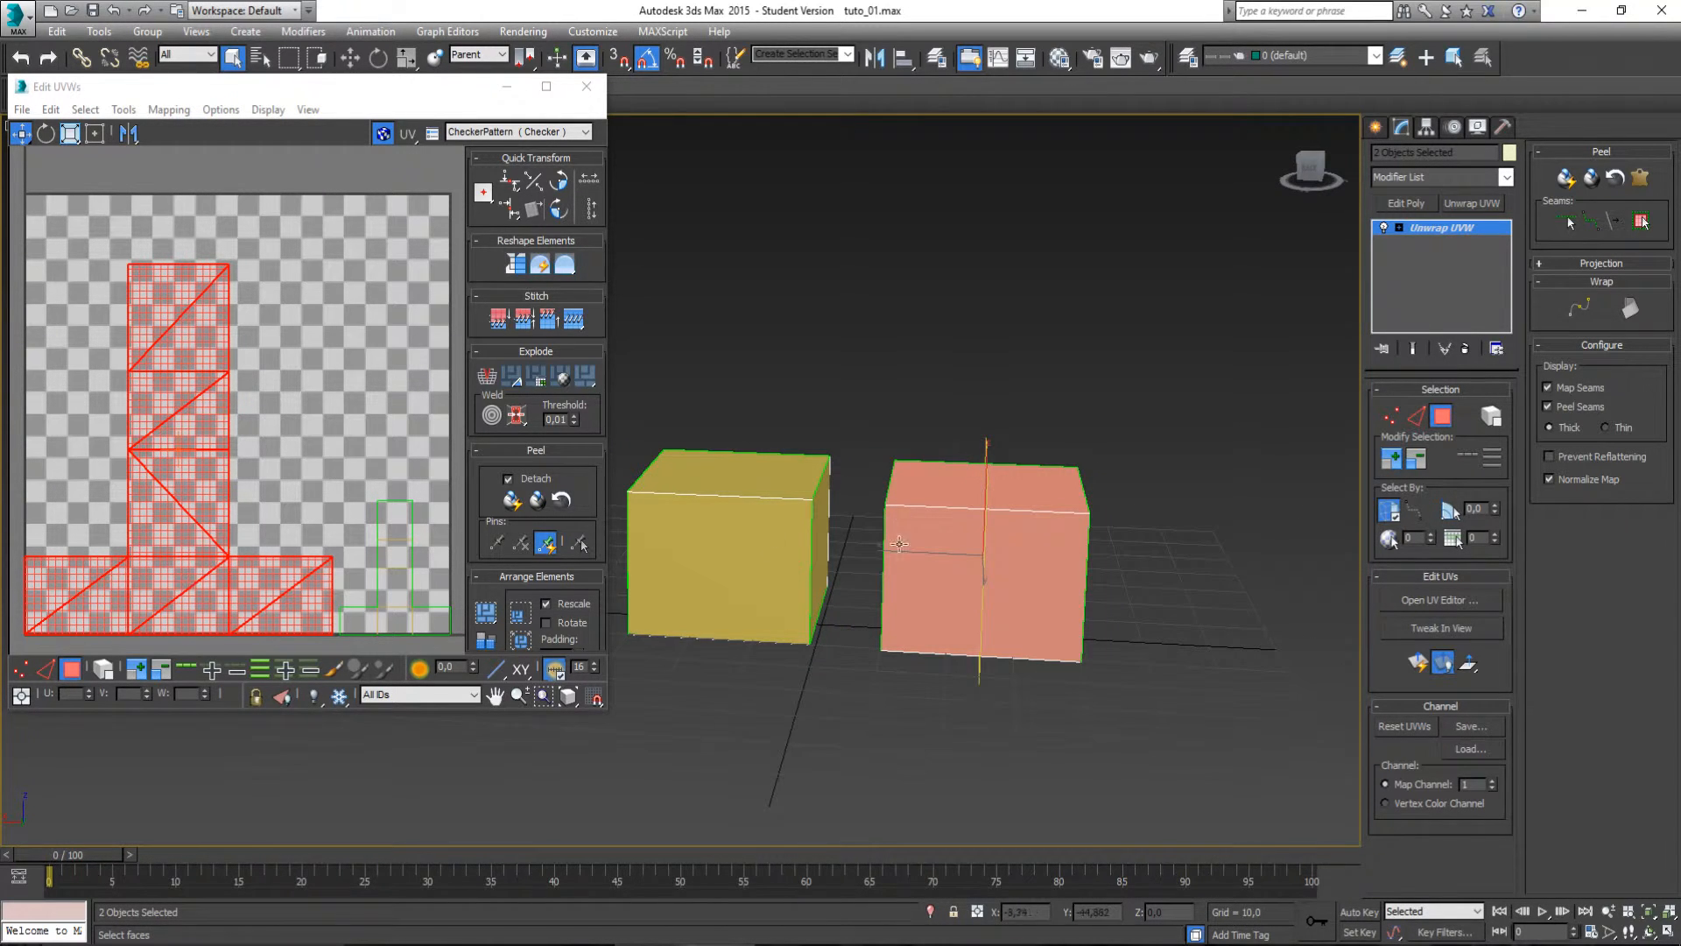
drag(366, 480, 419, 646)
alt+middle_drag(733, 539, 792, 547)
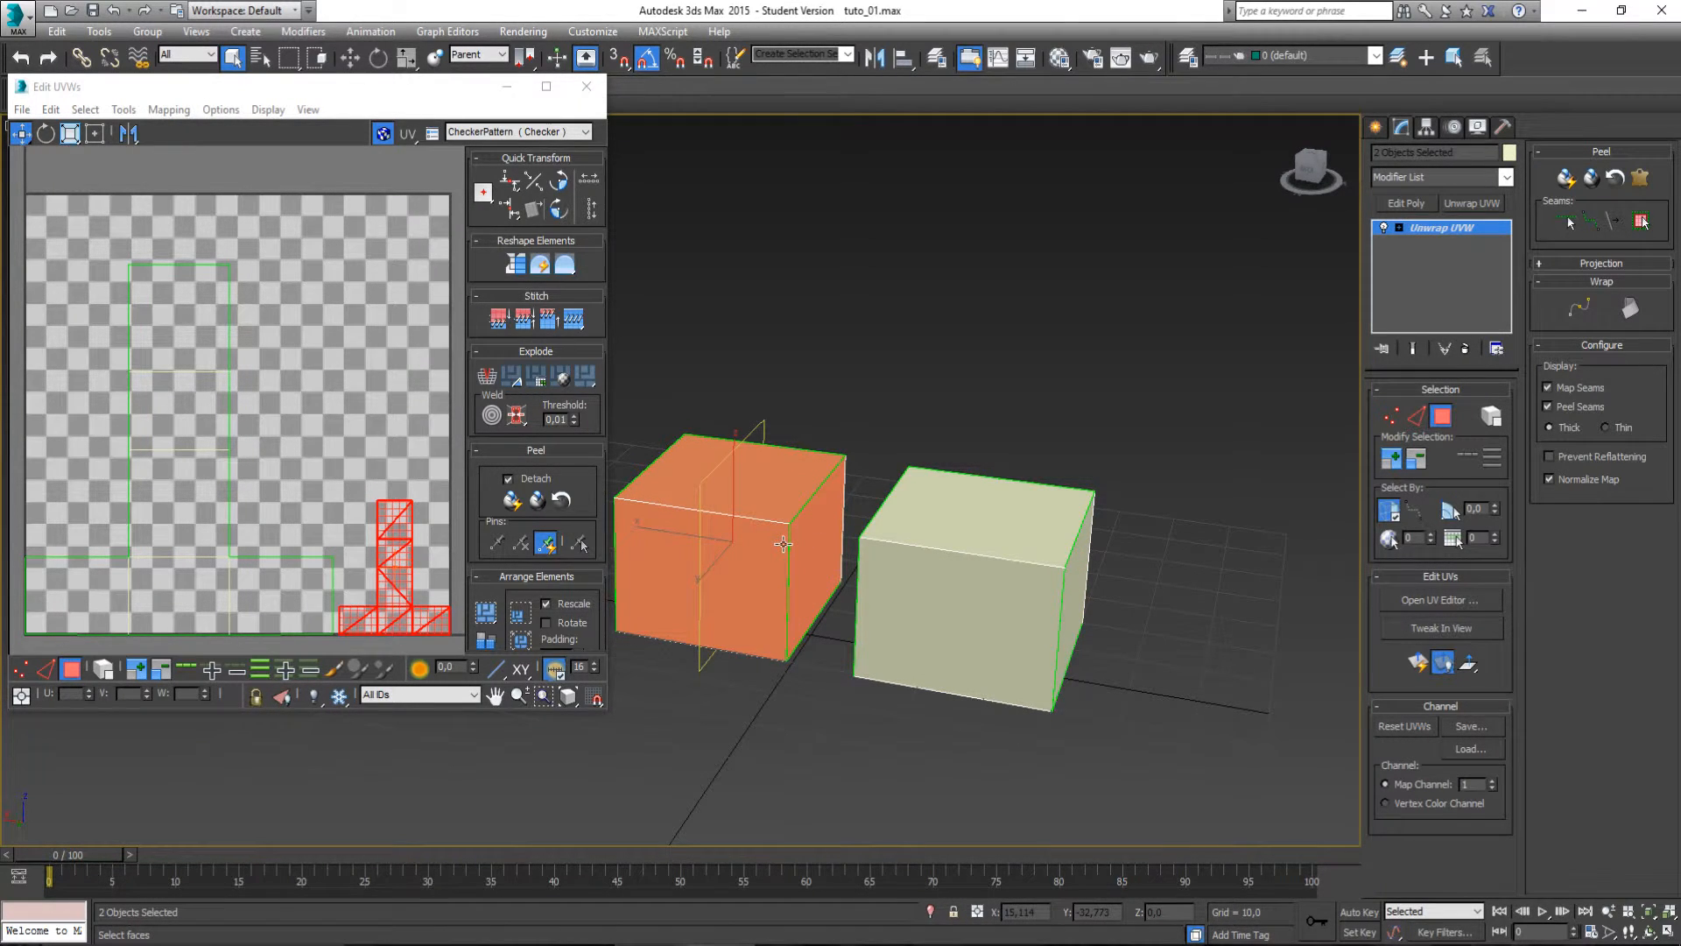
drag(275, 268, 111, 651)
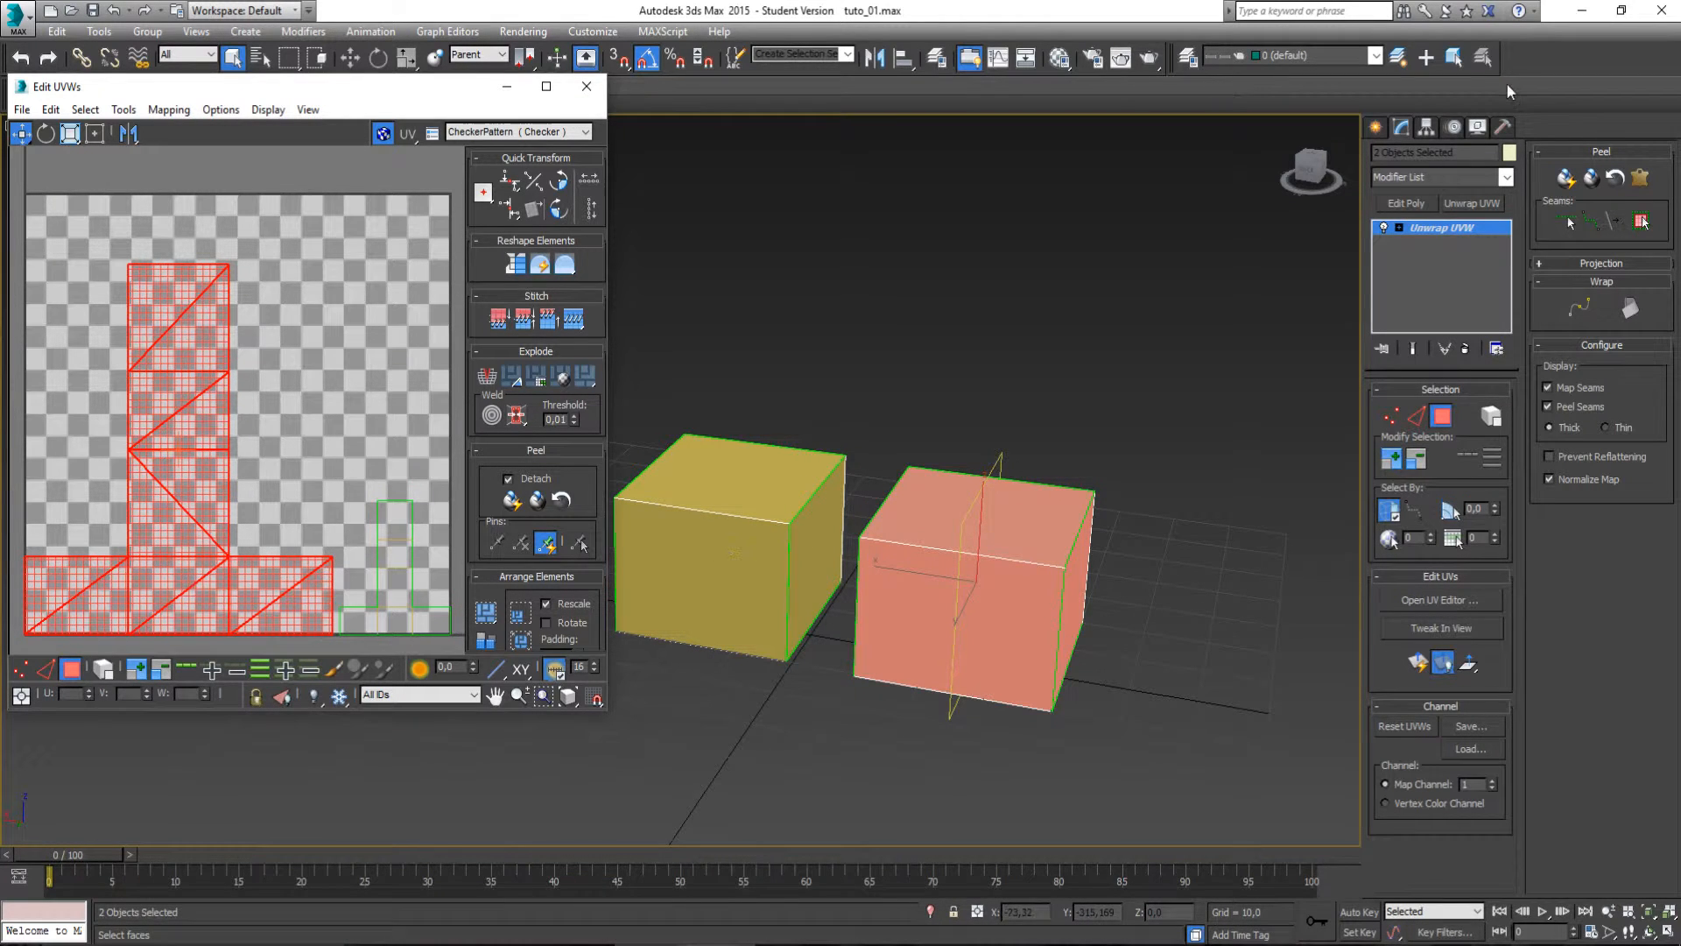
drag(375, 490, 423, 649)
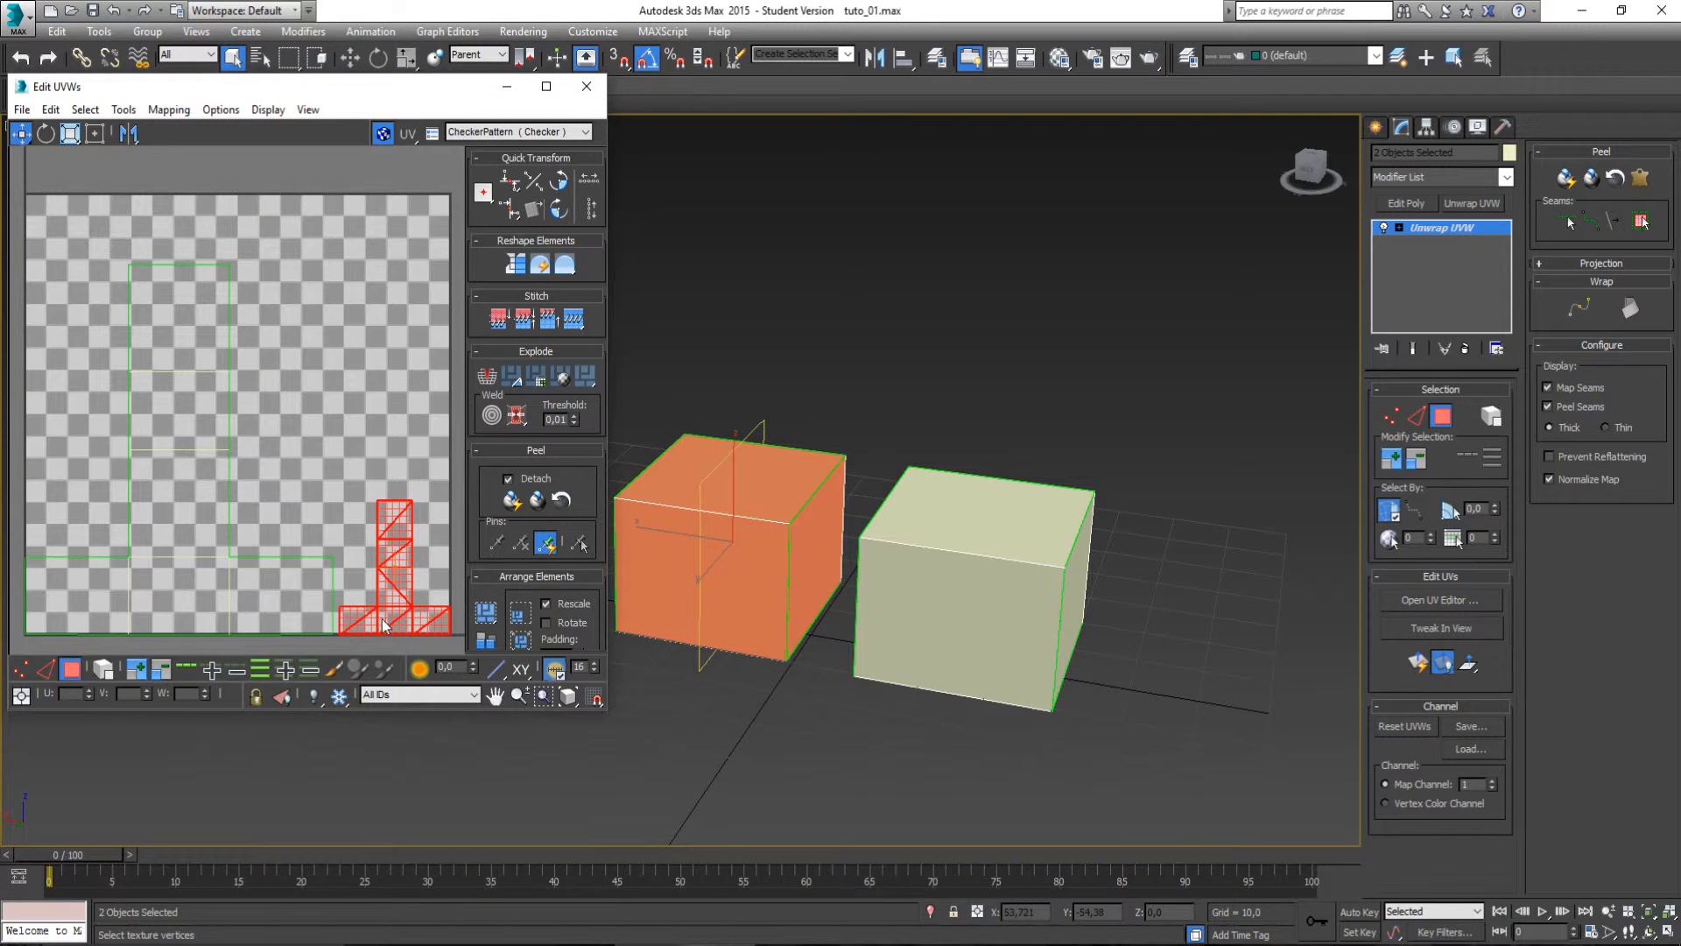
key(ctrl+a)
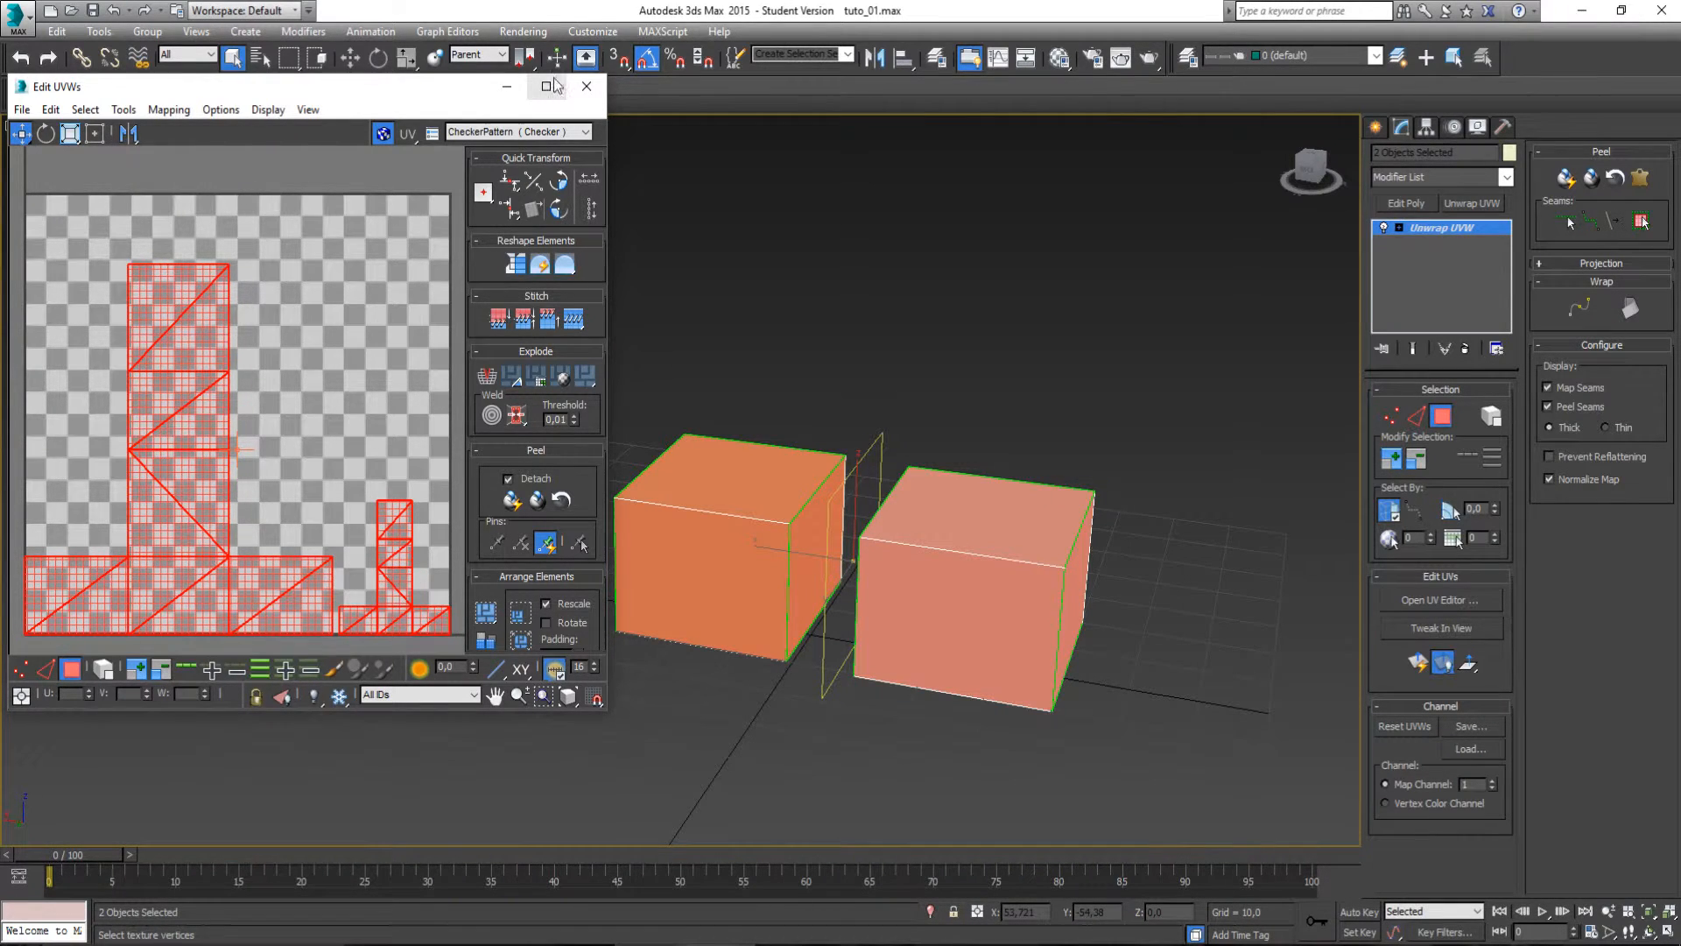
Close the UV editor and leave the modifier's face selection level.
click(587, 85)
alt+middle_drag(870, 369, 875, 422)
click(1452, 422)
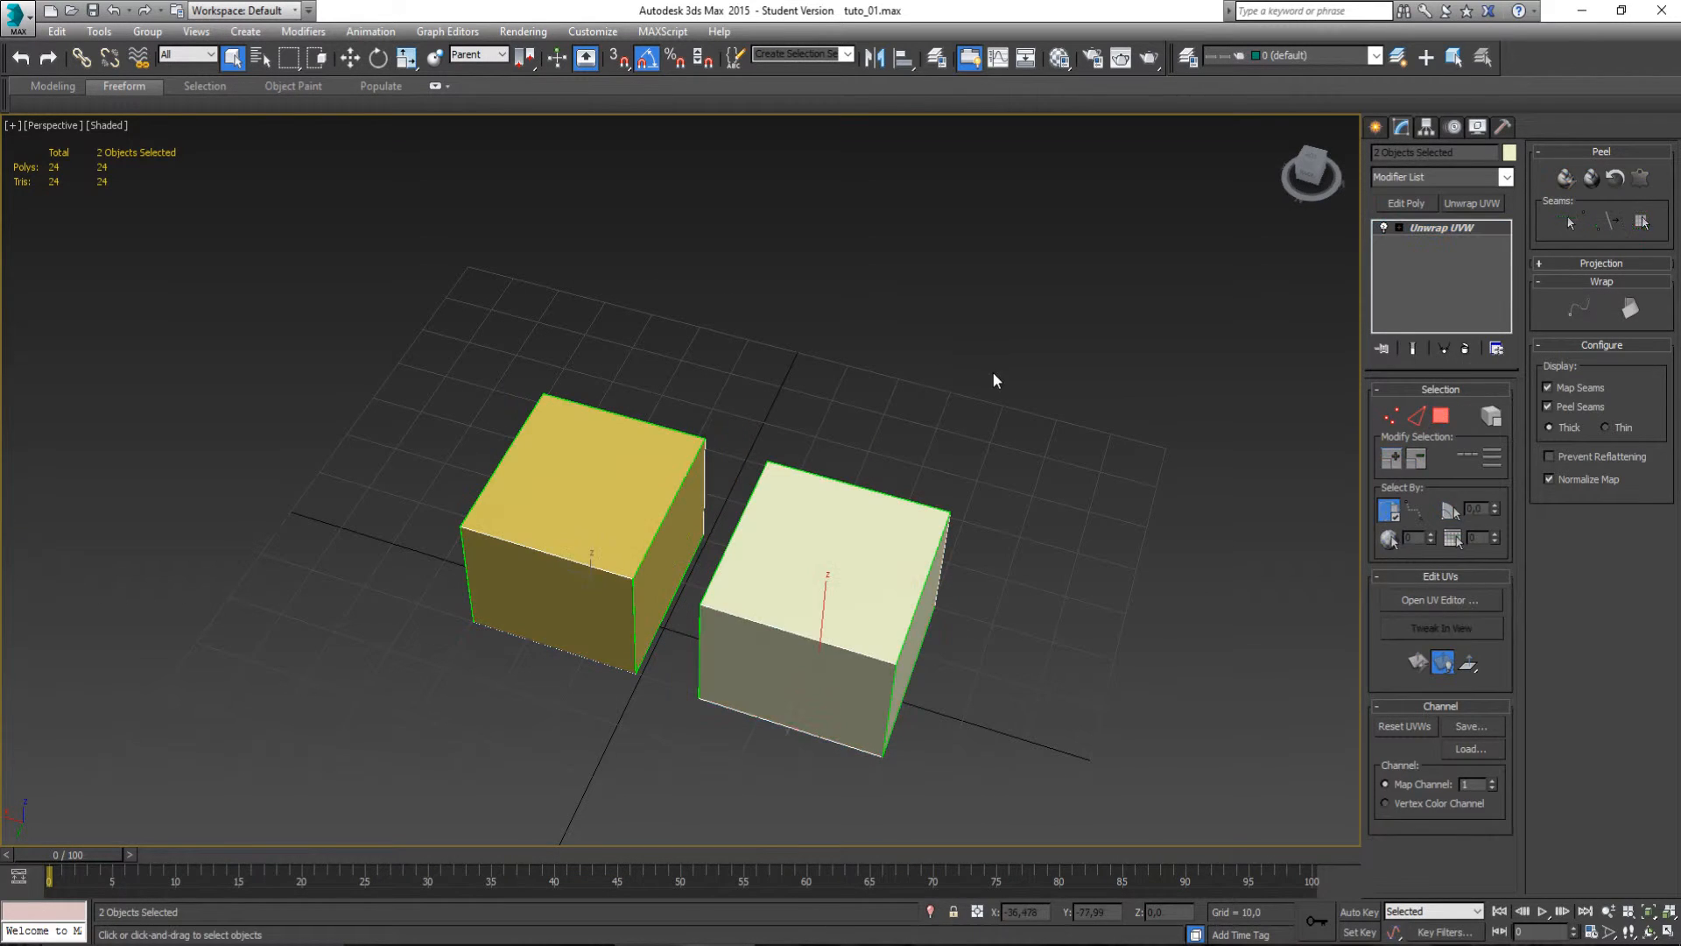
Delete the pale, unscaled box from the scene.
click(991, 372)
click(799, 585)
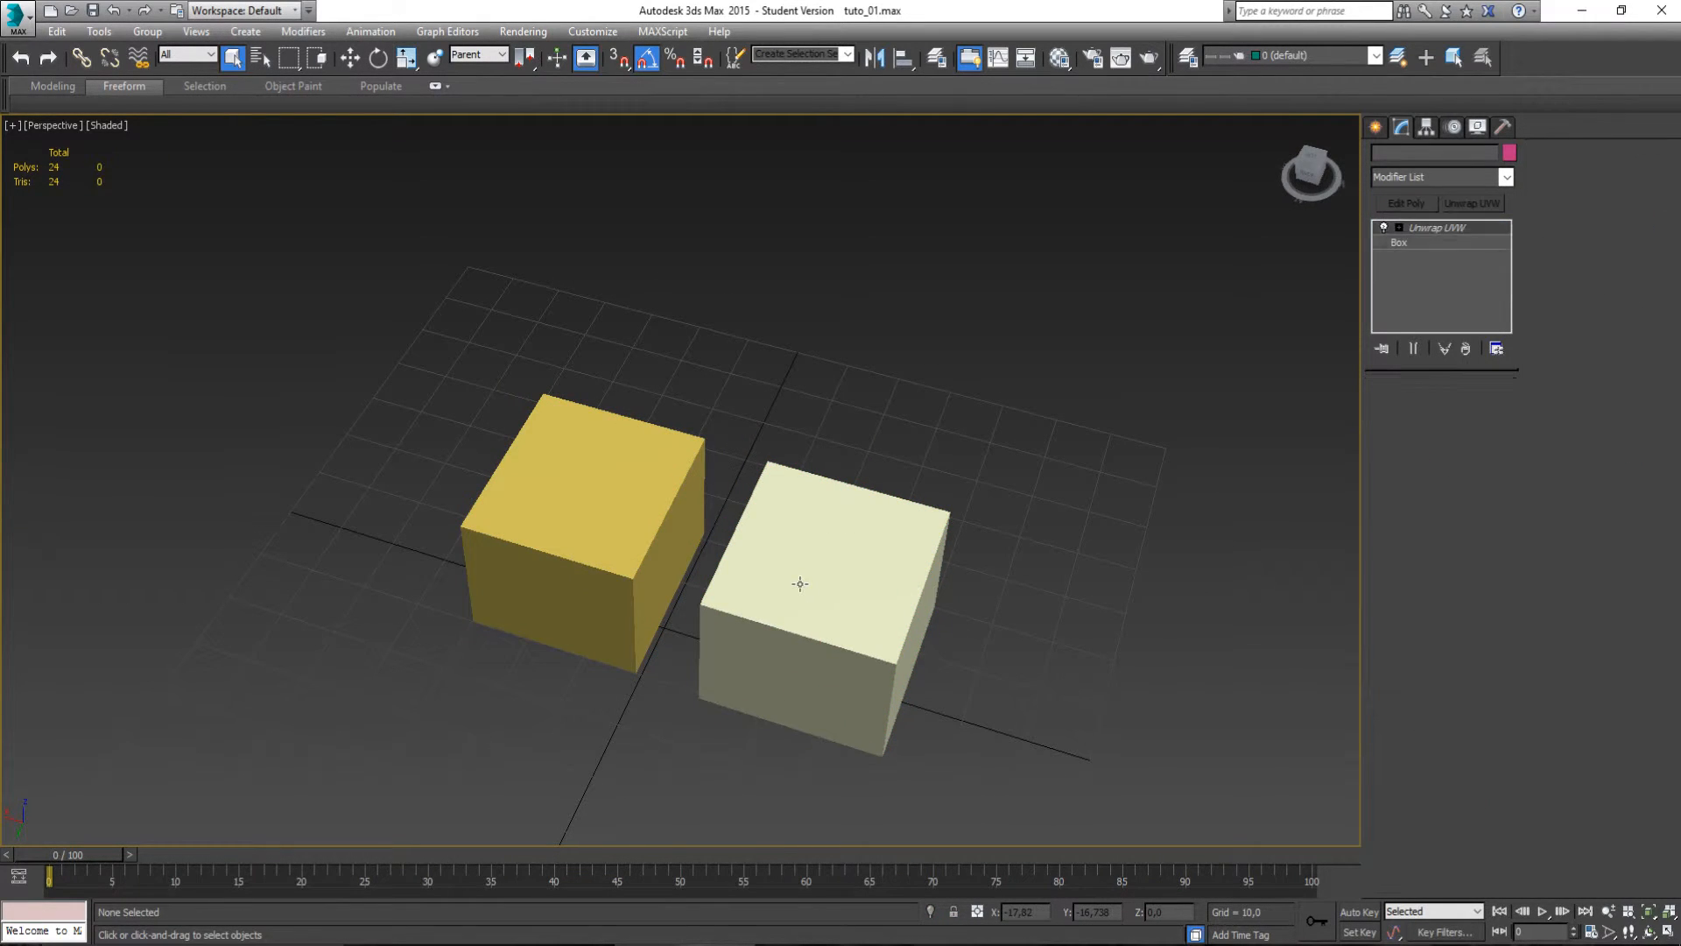
key(Delete)
Select the remaining yellow box and examine its scale percentages and position values with the Scale and Move tools.
click(616, 514)
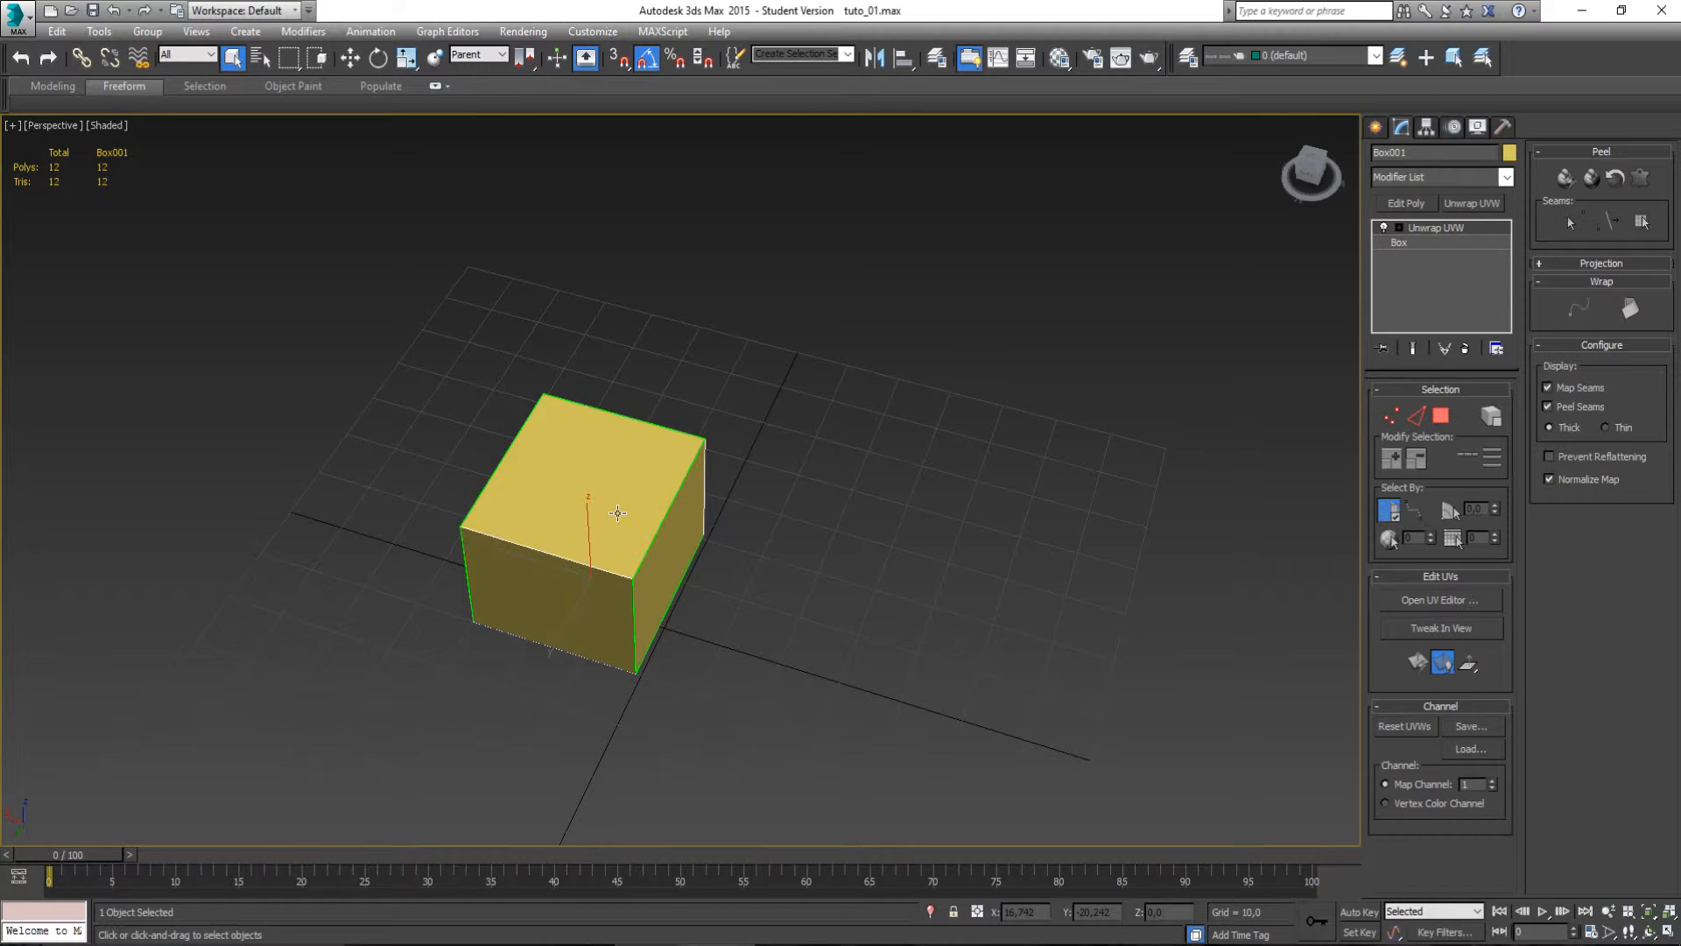
key(ctrl+alt+h)
key(r)
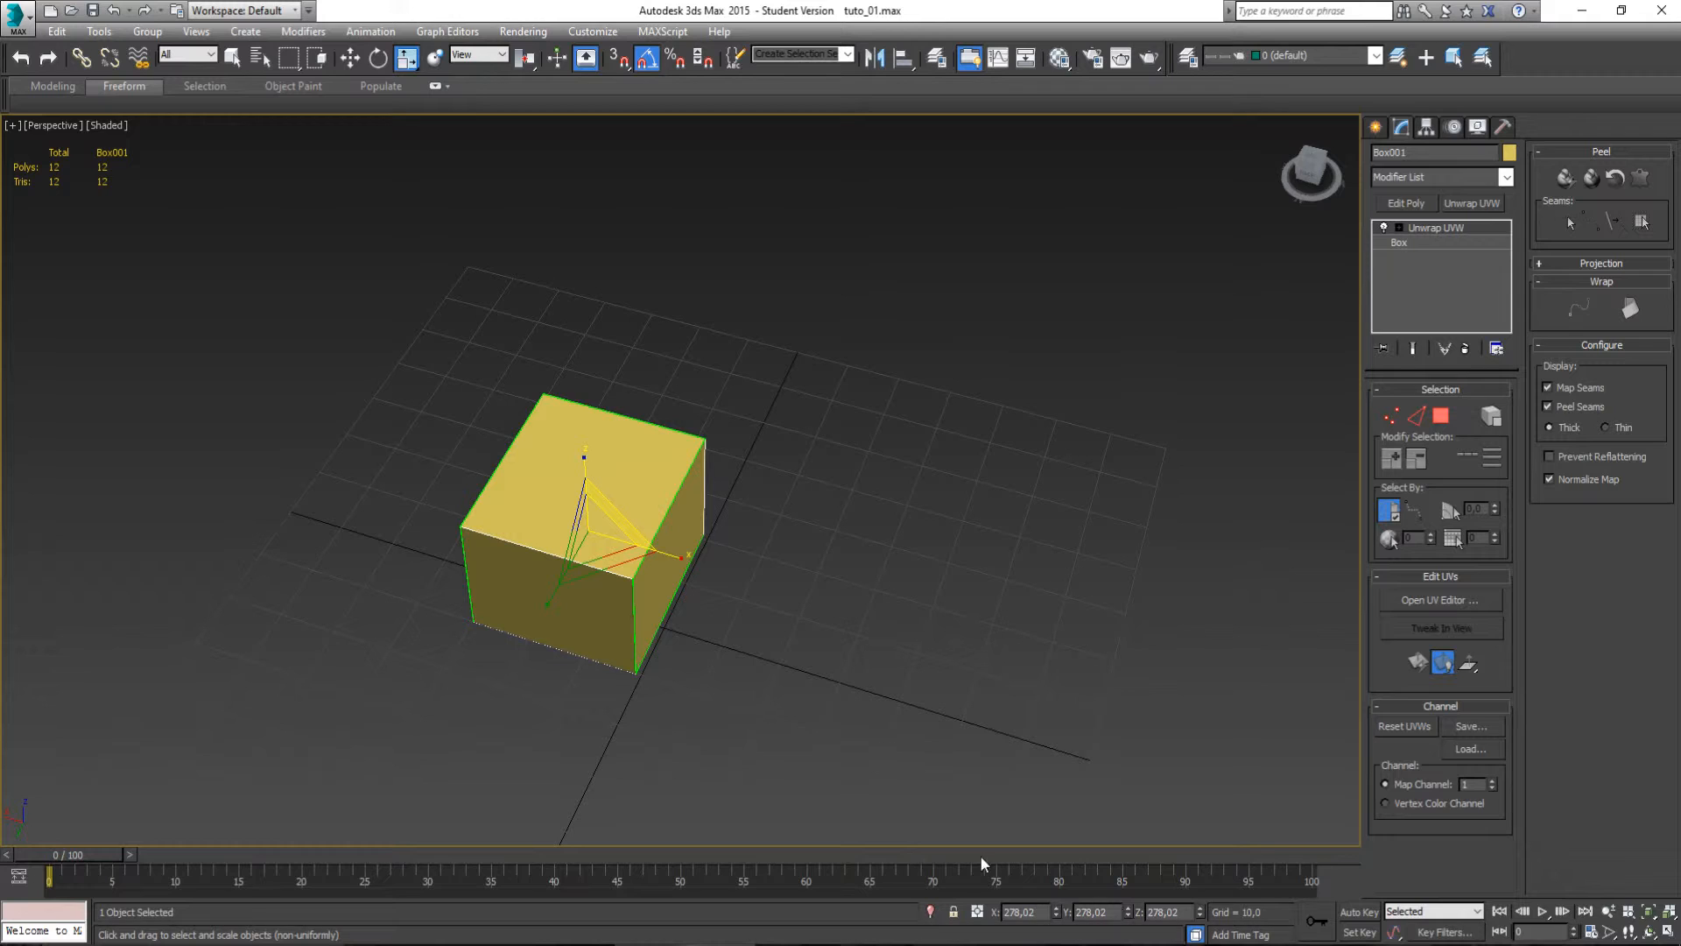
key(w)
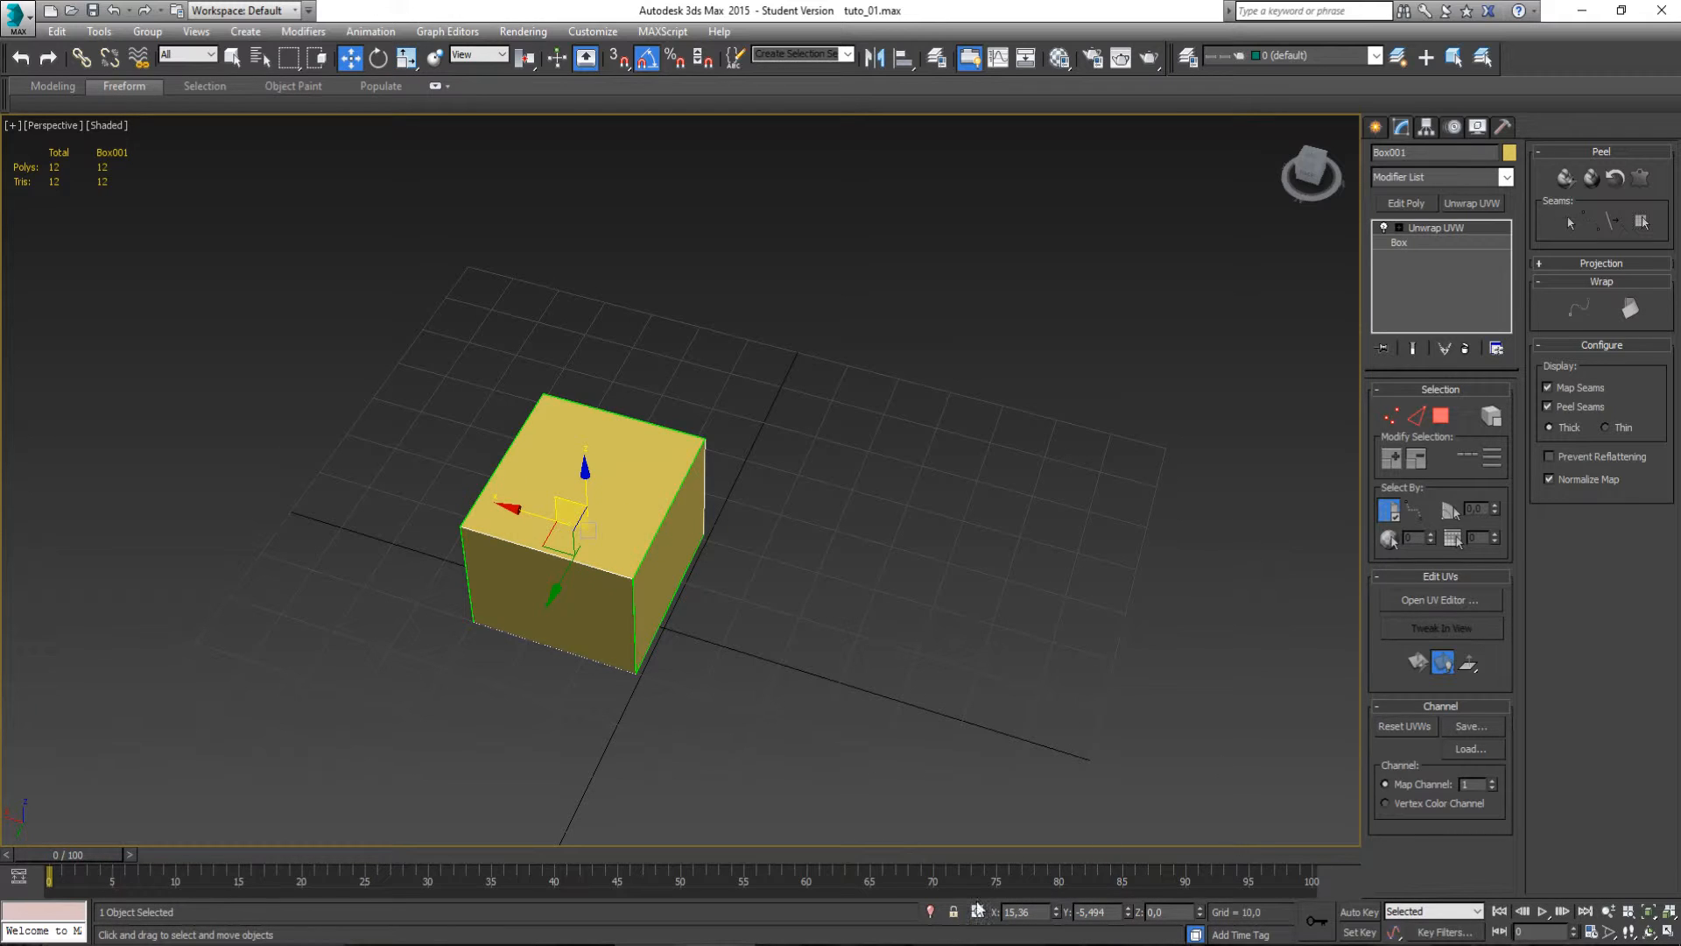
Examine the yellow box's rotation values and its X, Y and Z scale percentages with the Rotate and Scale tools.
key(e)
drag(630, 529, 1115, 923)
key(ctrl+z)
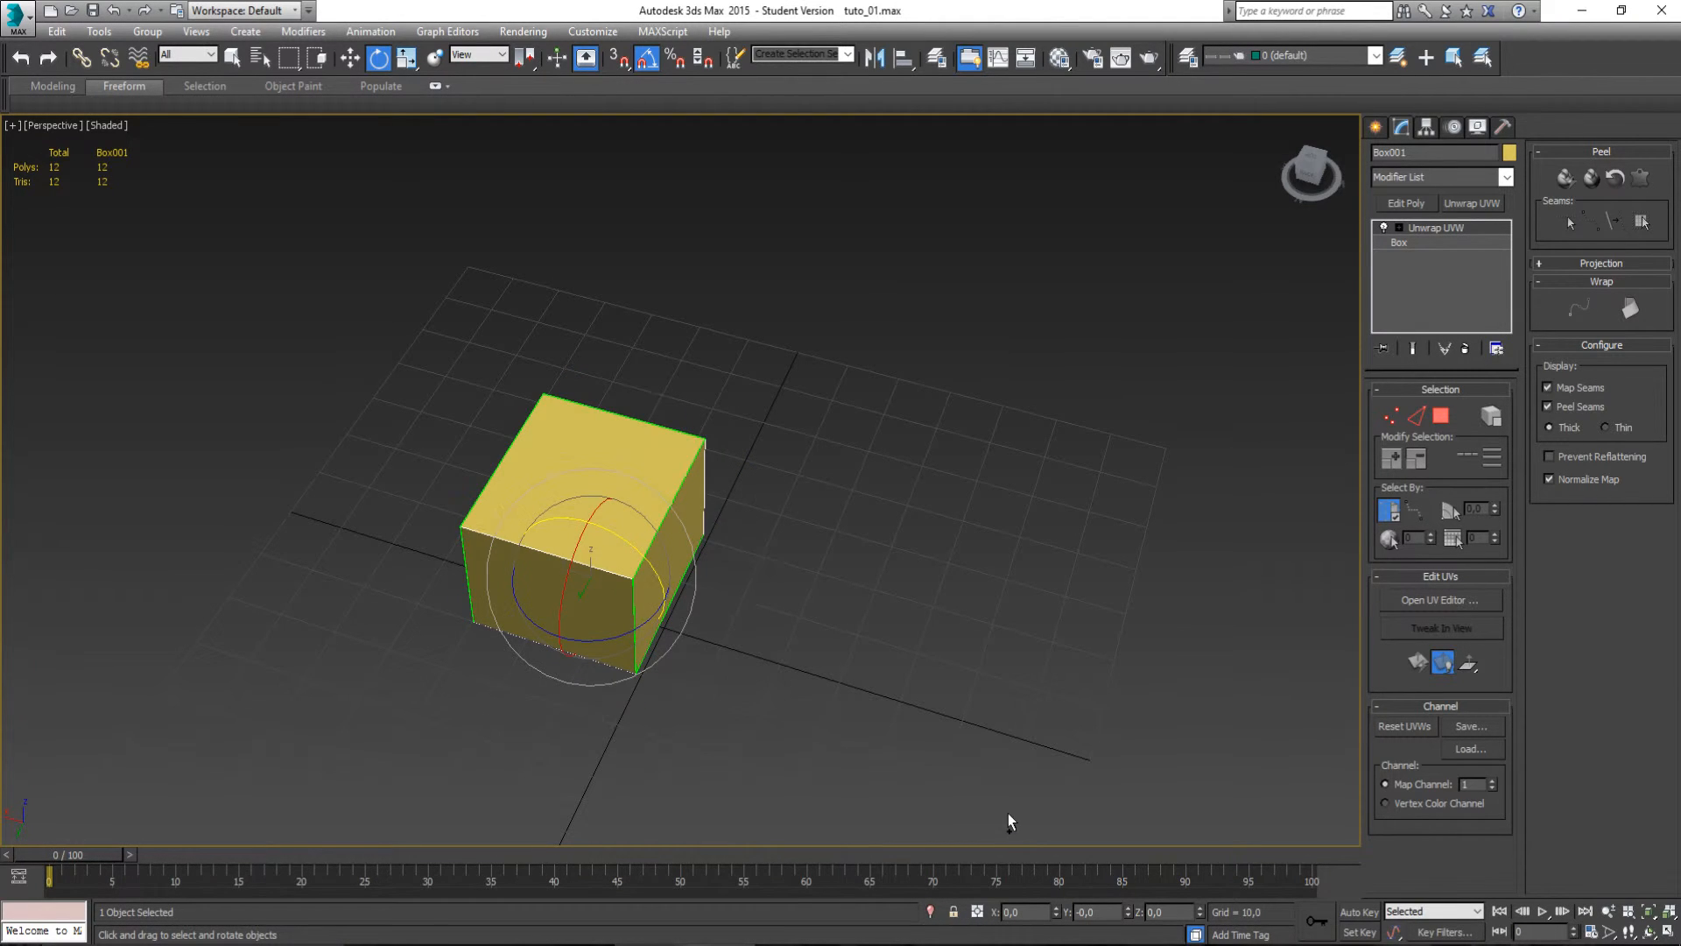
key(r)
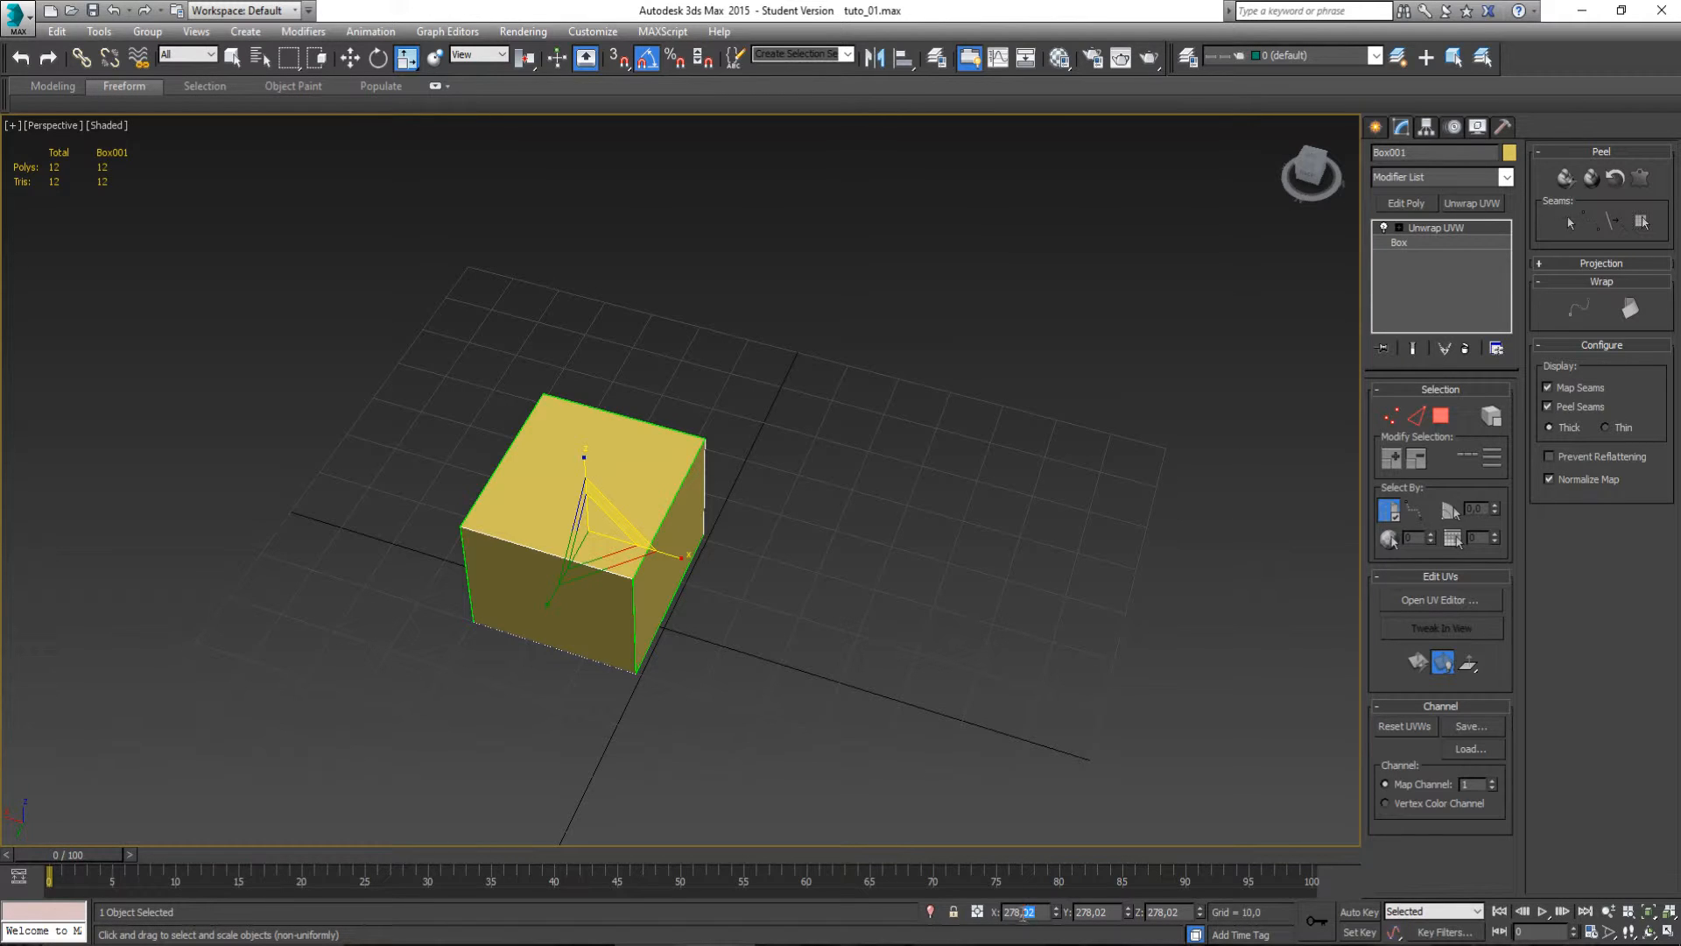
double_click(1020, 911)
key(Tab)
key(Tab)
middle_drag(762, 476, 681, 455)
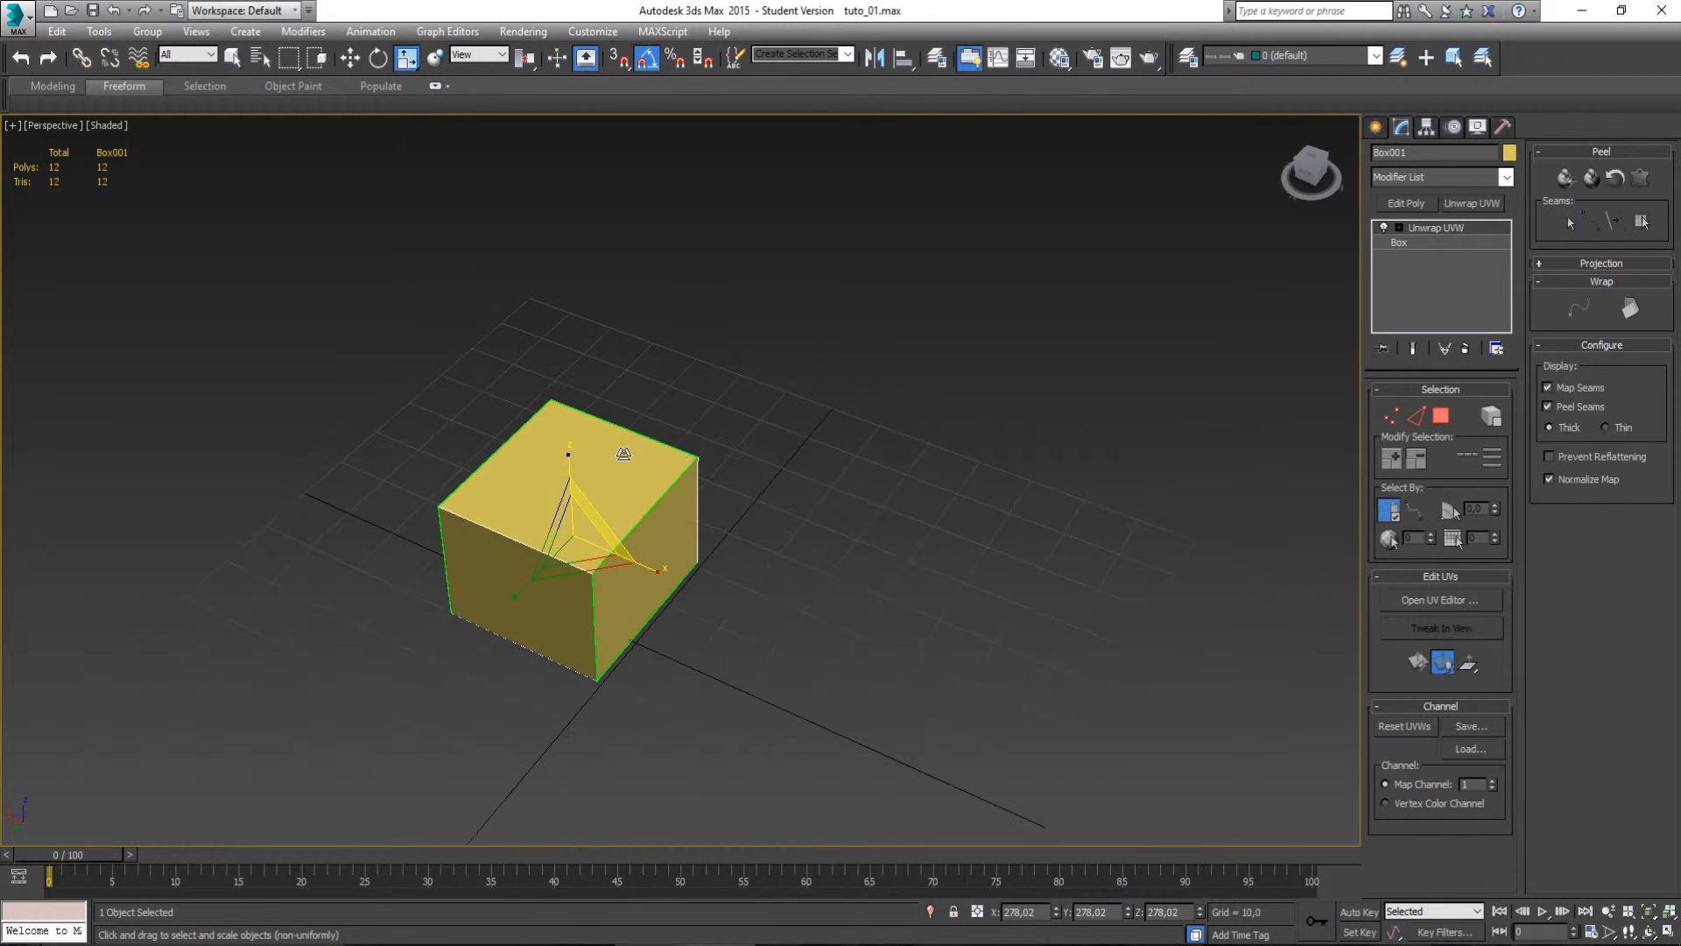
Stretch the yellow box vertically to a Z scale of about 1275% and check the absolute transform values.
drag(570, 463, 555, 249)
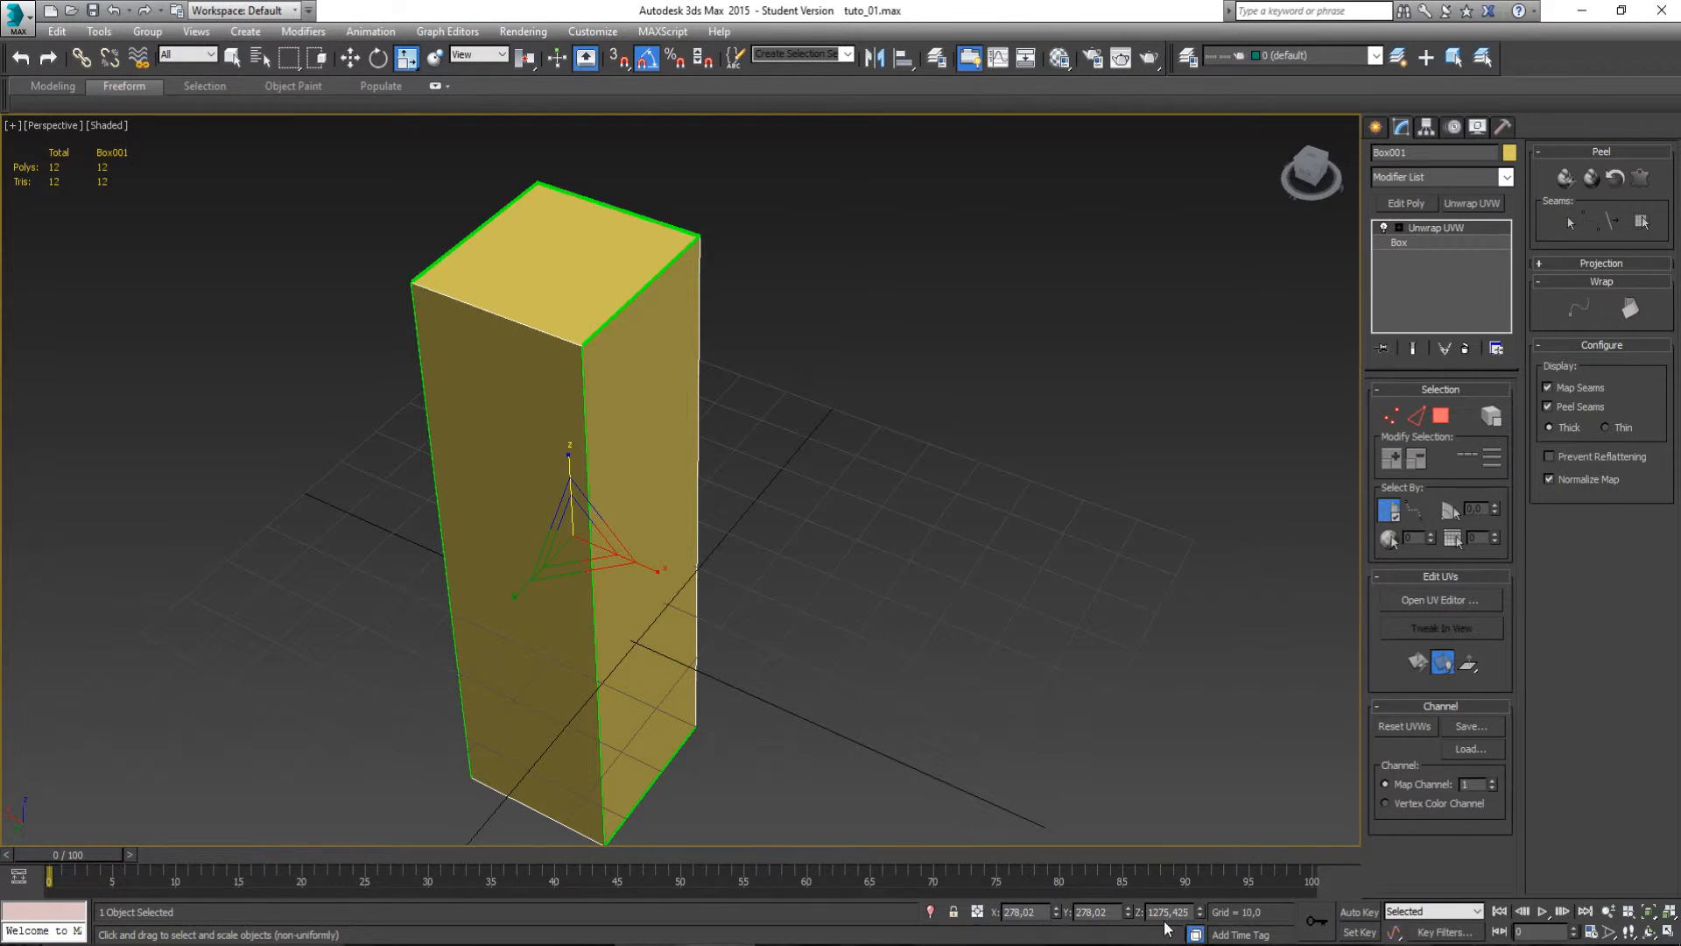
click(977, 912)
click(980, 914)
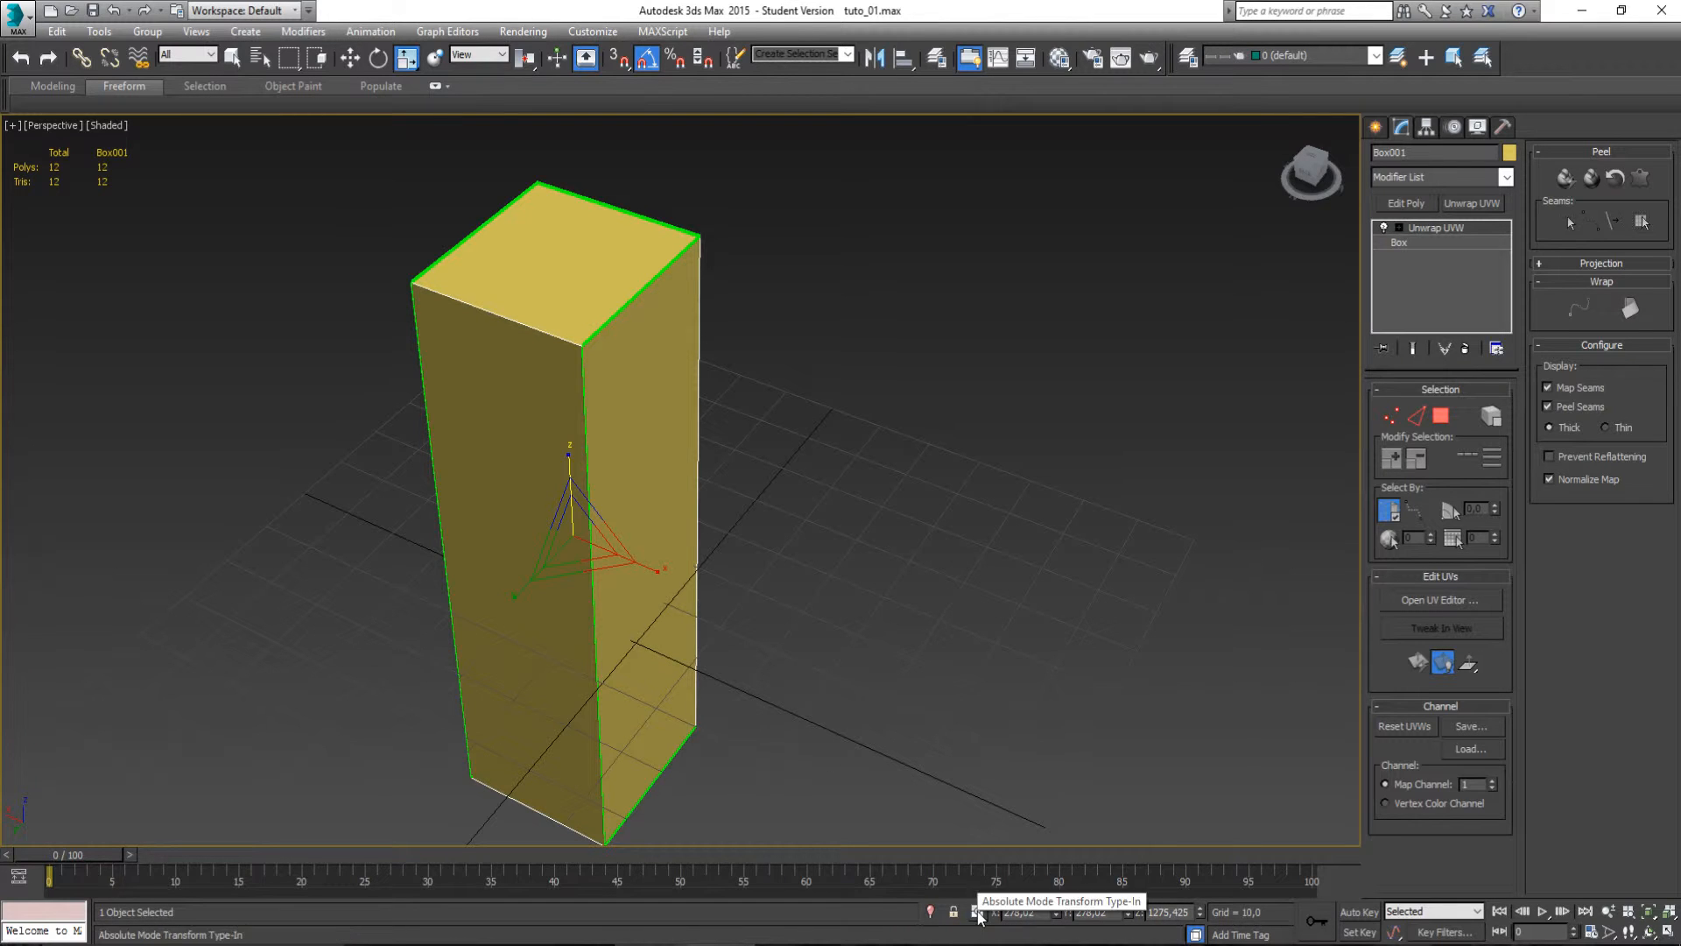
alt+middle_drag(750, 620, 823, 613)
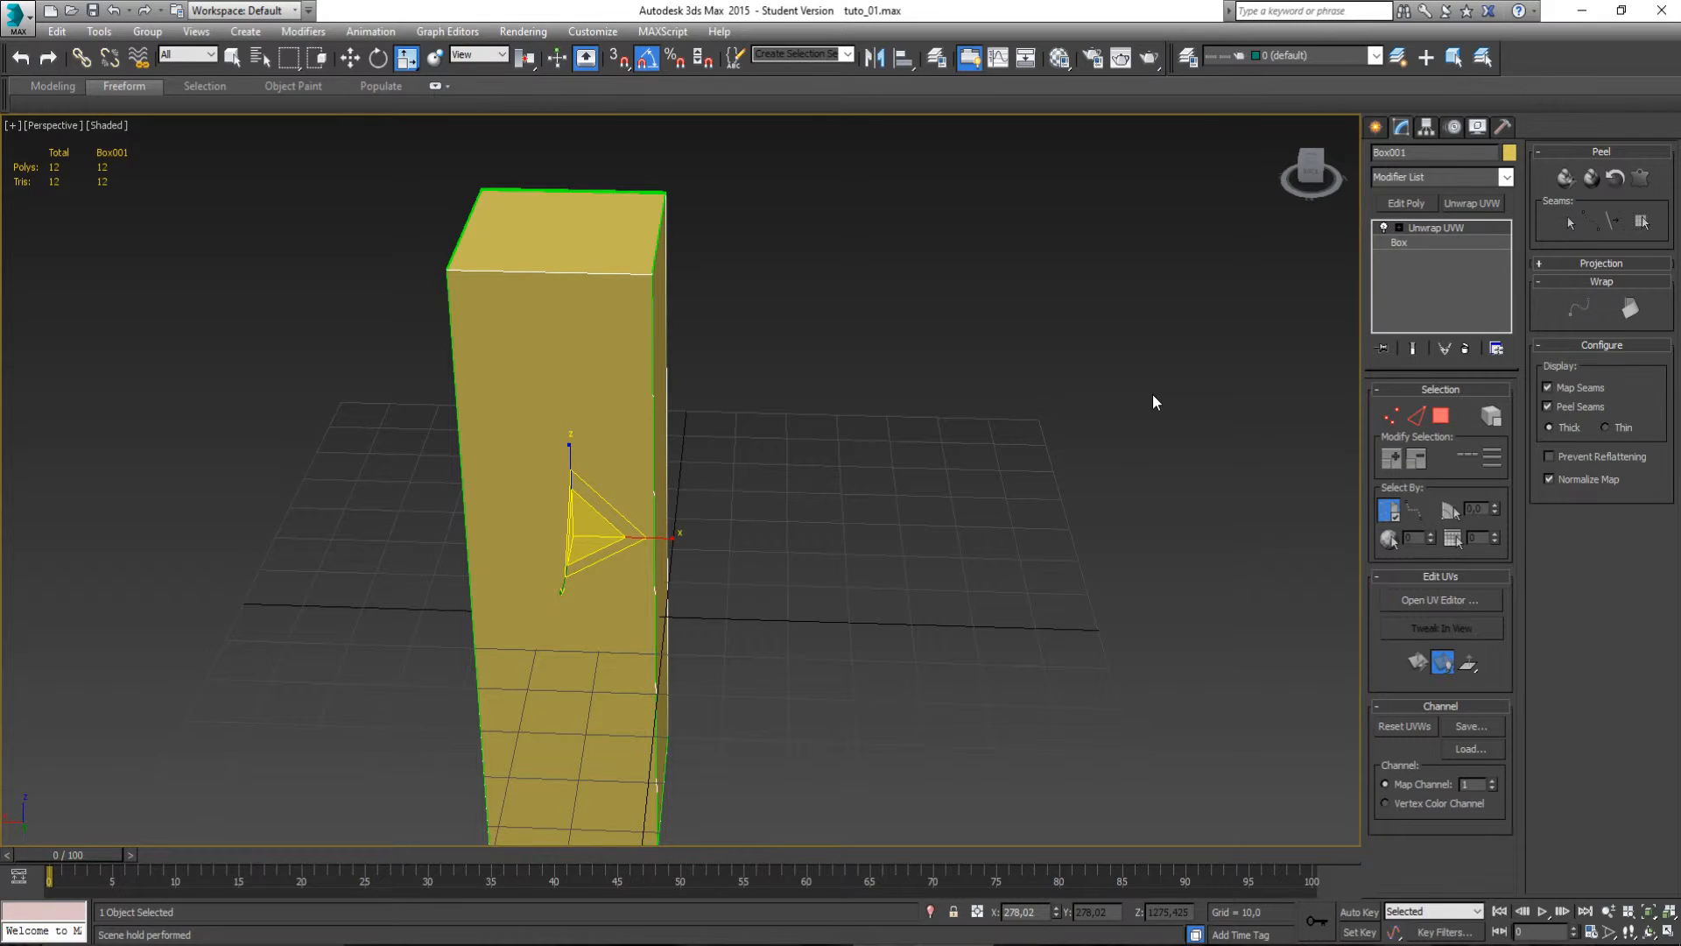
Delete the stretched yellow box from the scene.
click(702, 383)
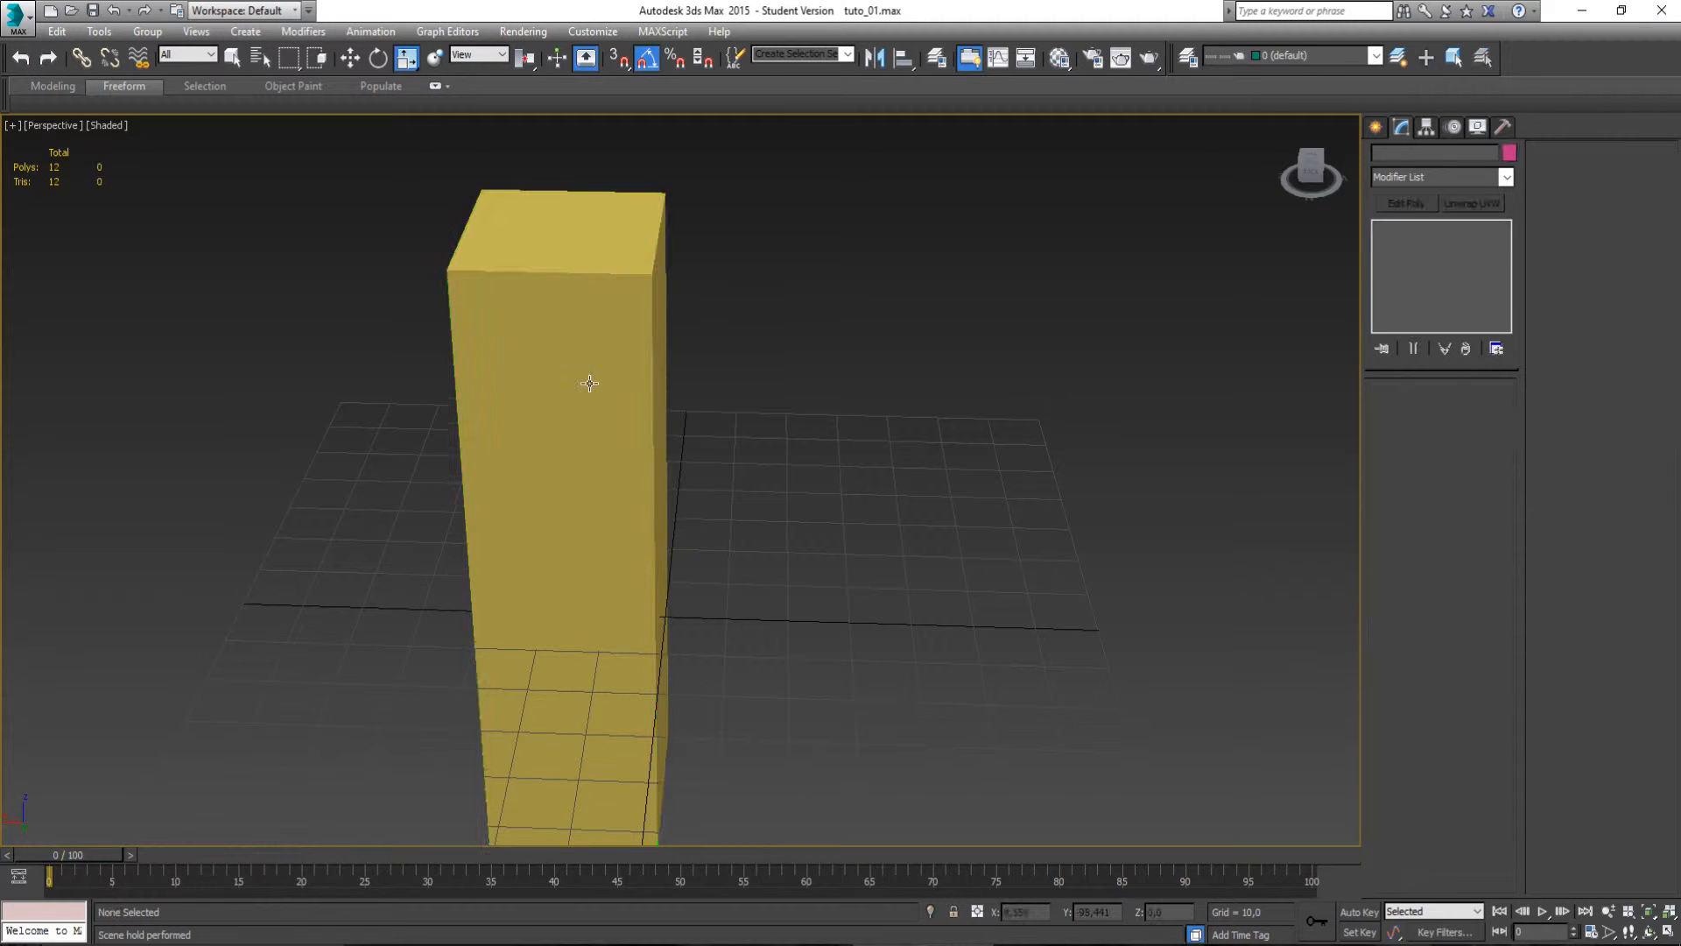
click(589, 383)
key(Delete)
Create a box at the grid's centre about 20.7 long, 19.4 wide and 14.2 high.
click(1375, 127)
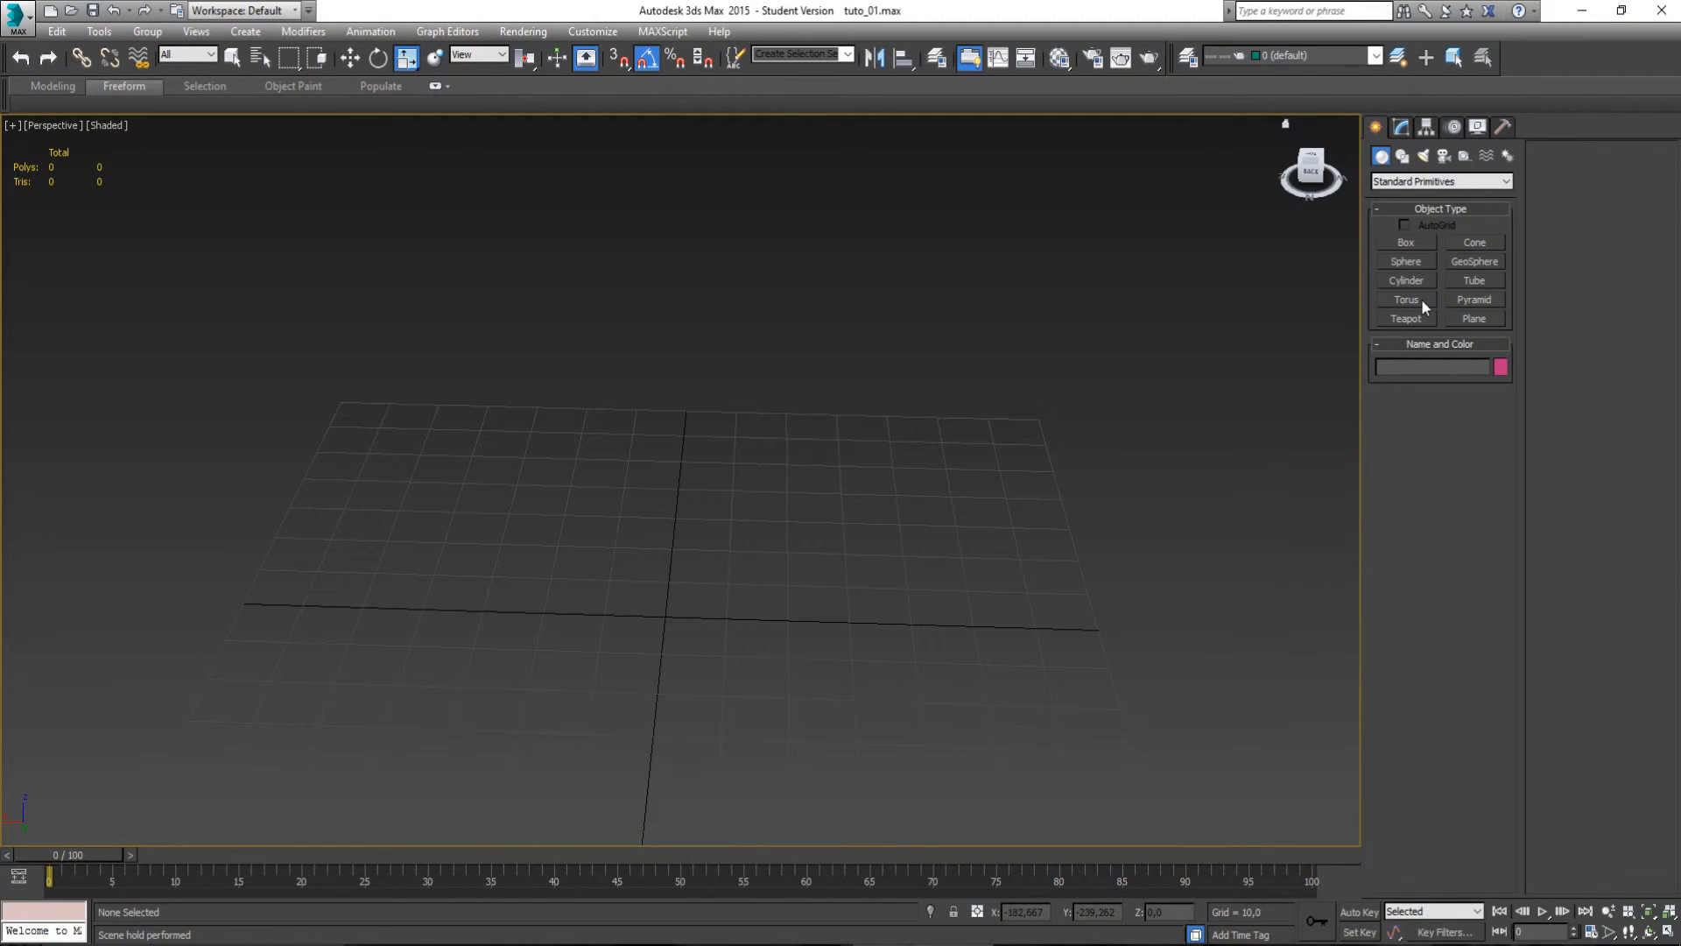
click(1406, 243)
drag(724, 581, 601, 645)
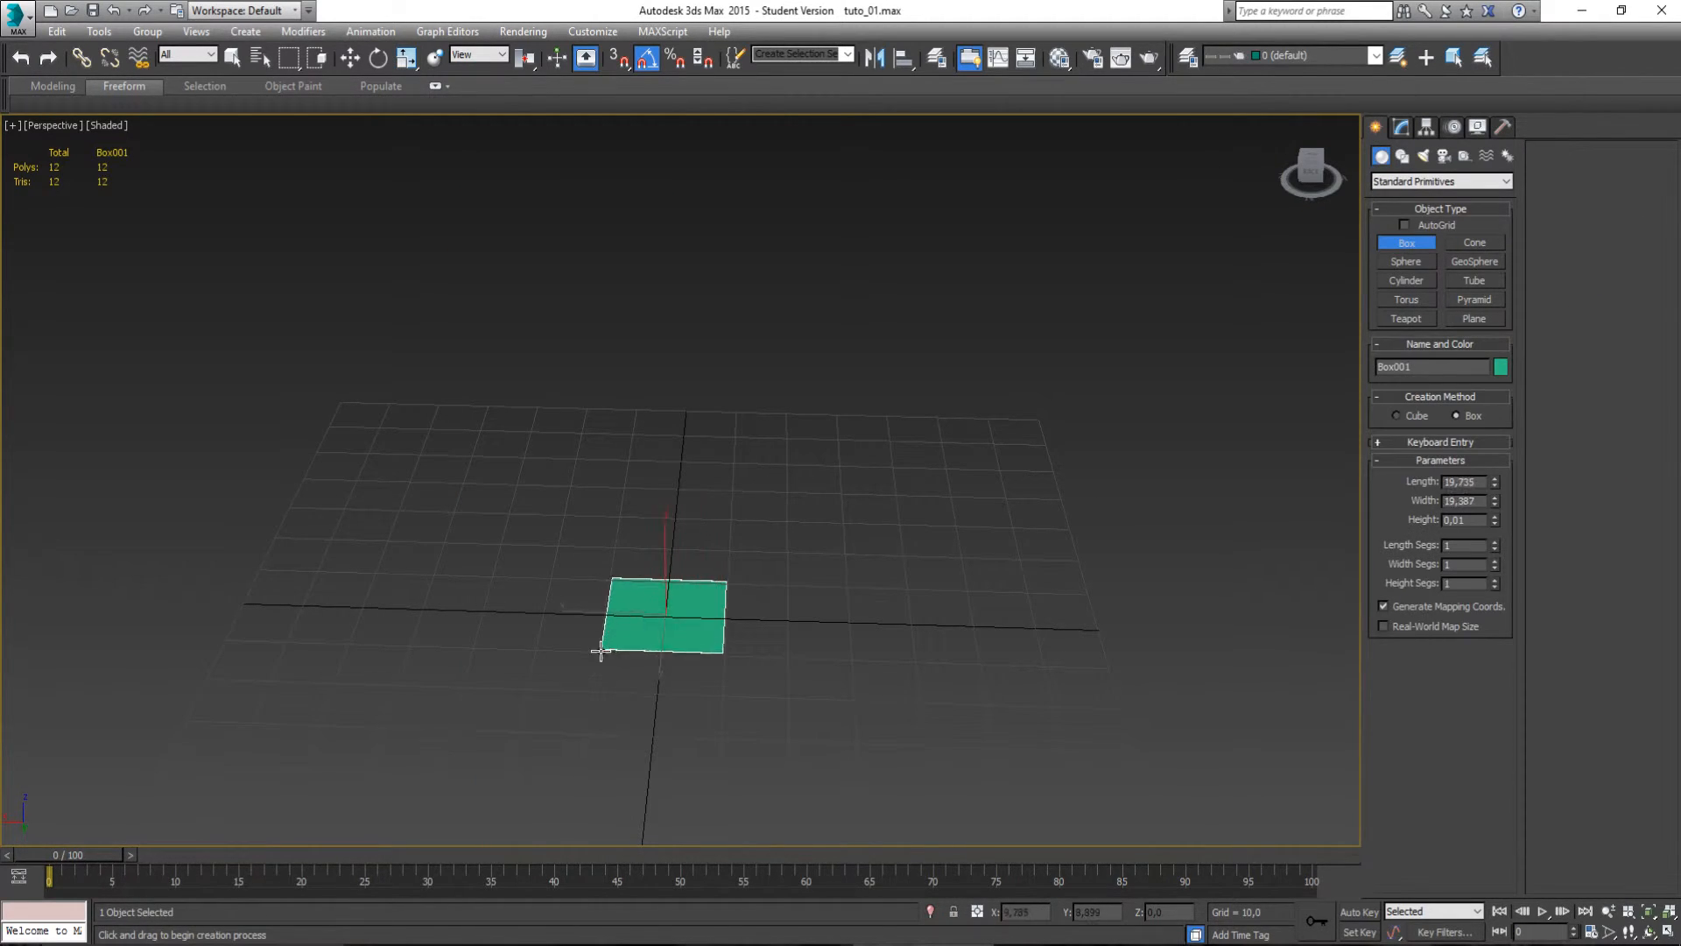
click(599, 591)
click(601, 560)
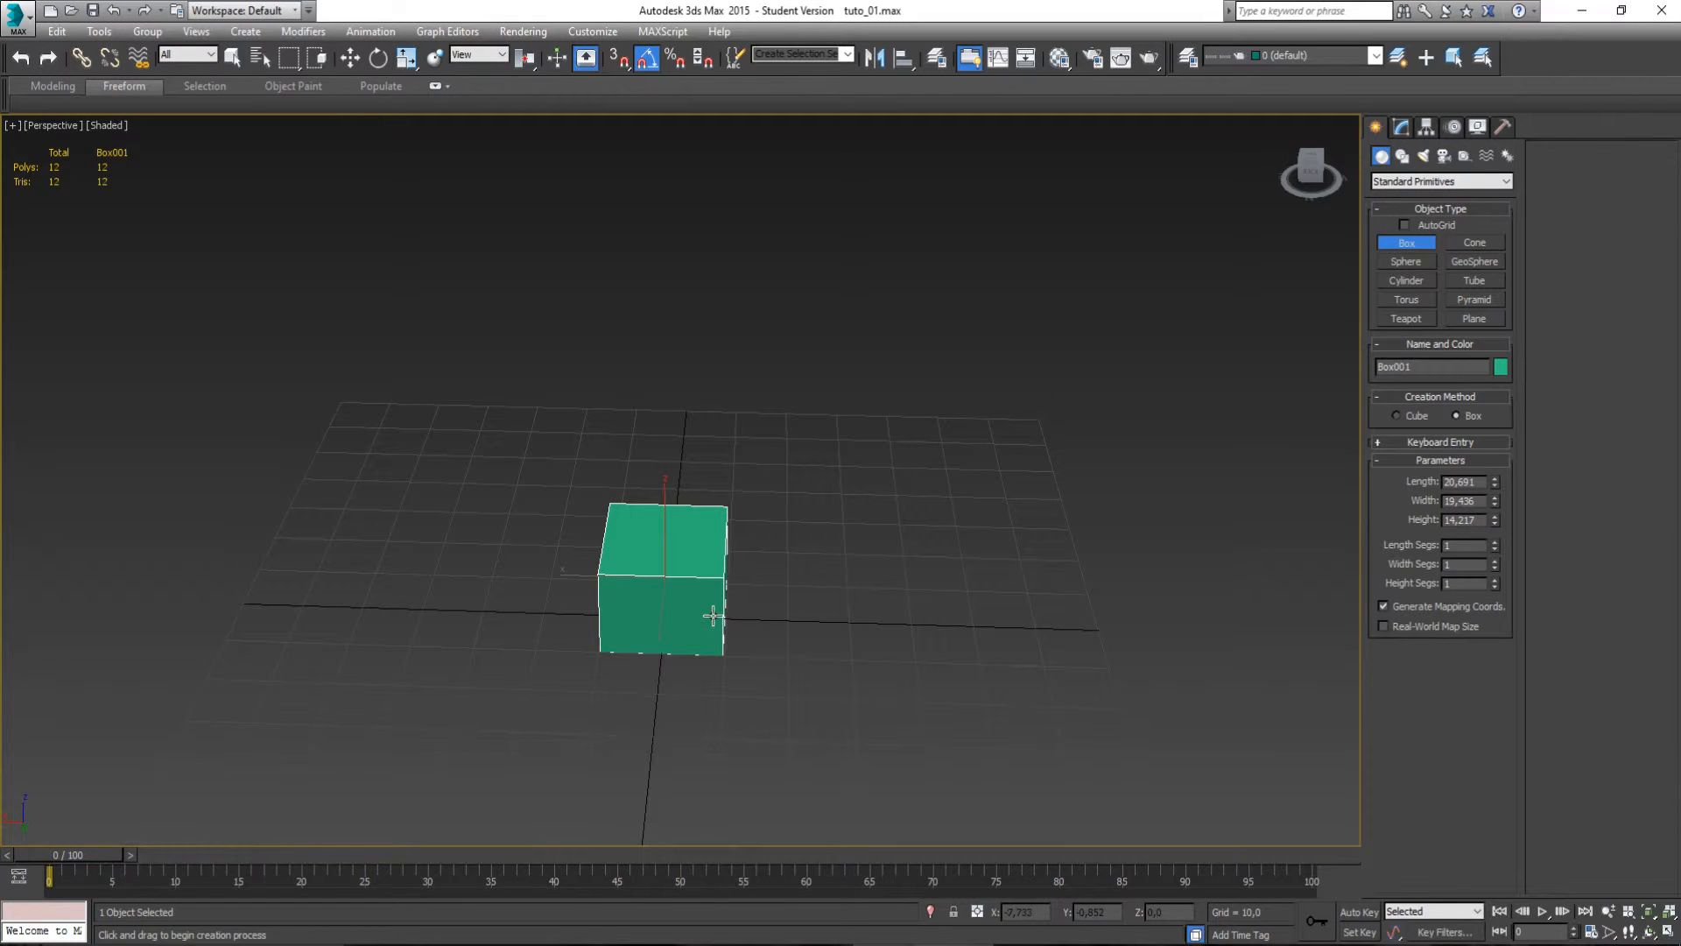
Scale the green box along X at object level to about 512%.
key(w)
key(e)
key(r)
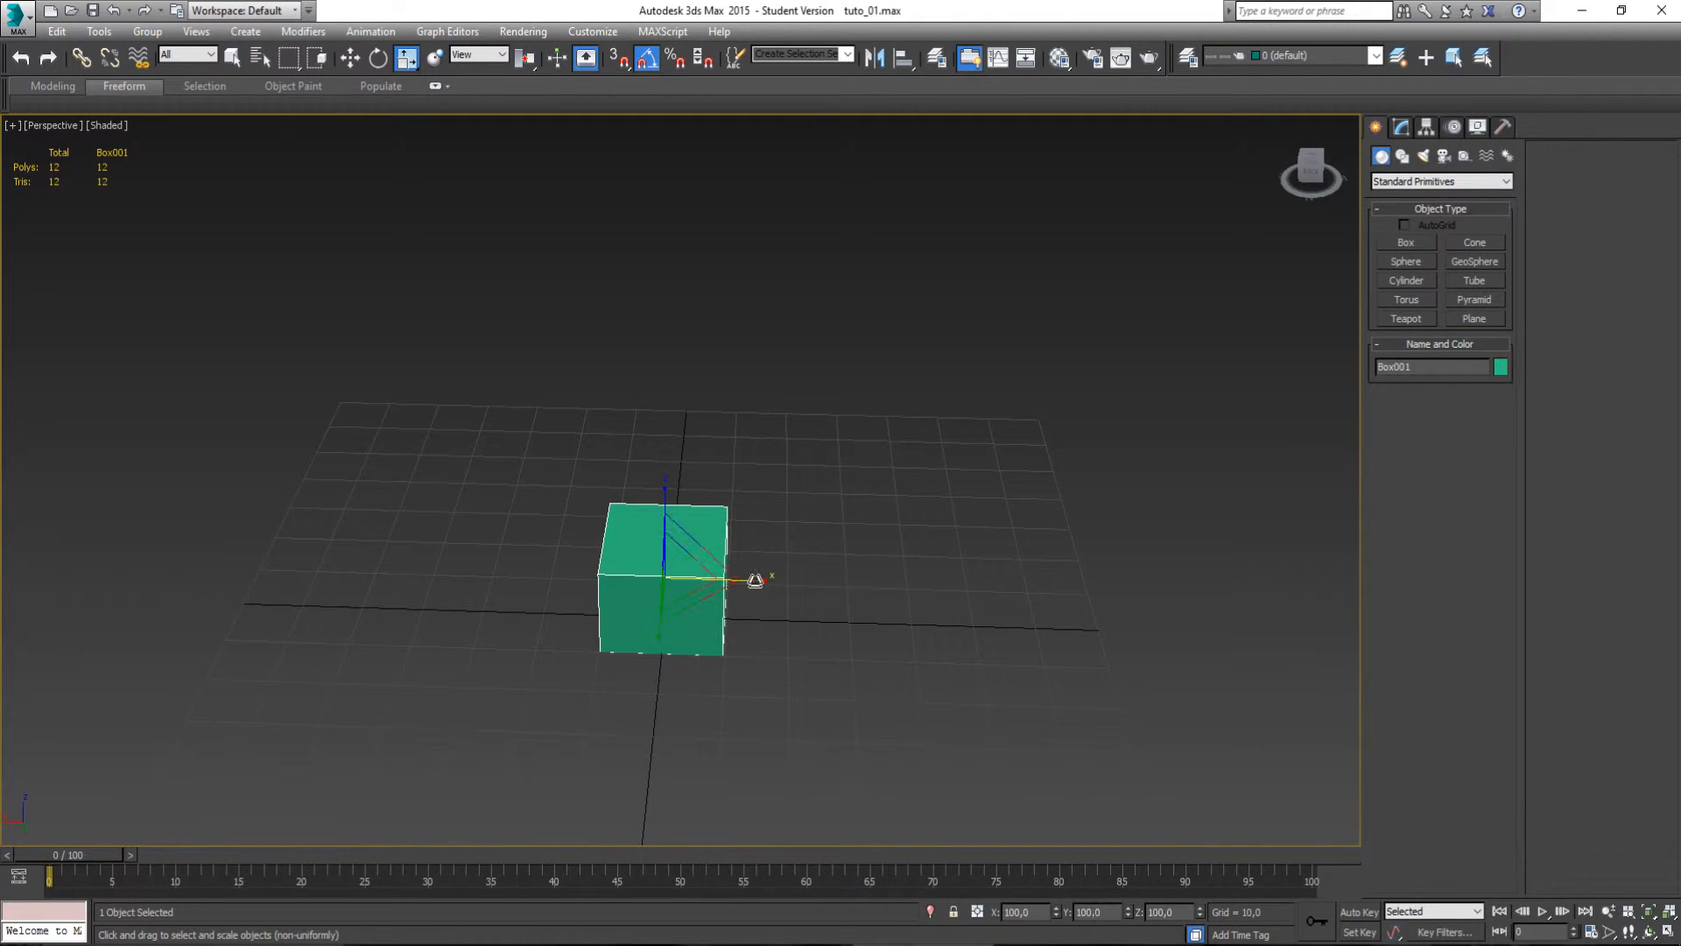
drag(754, 582, 998, 599)
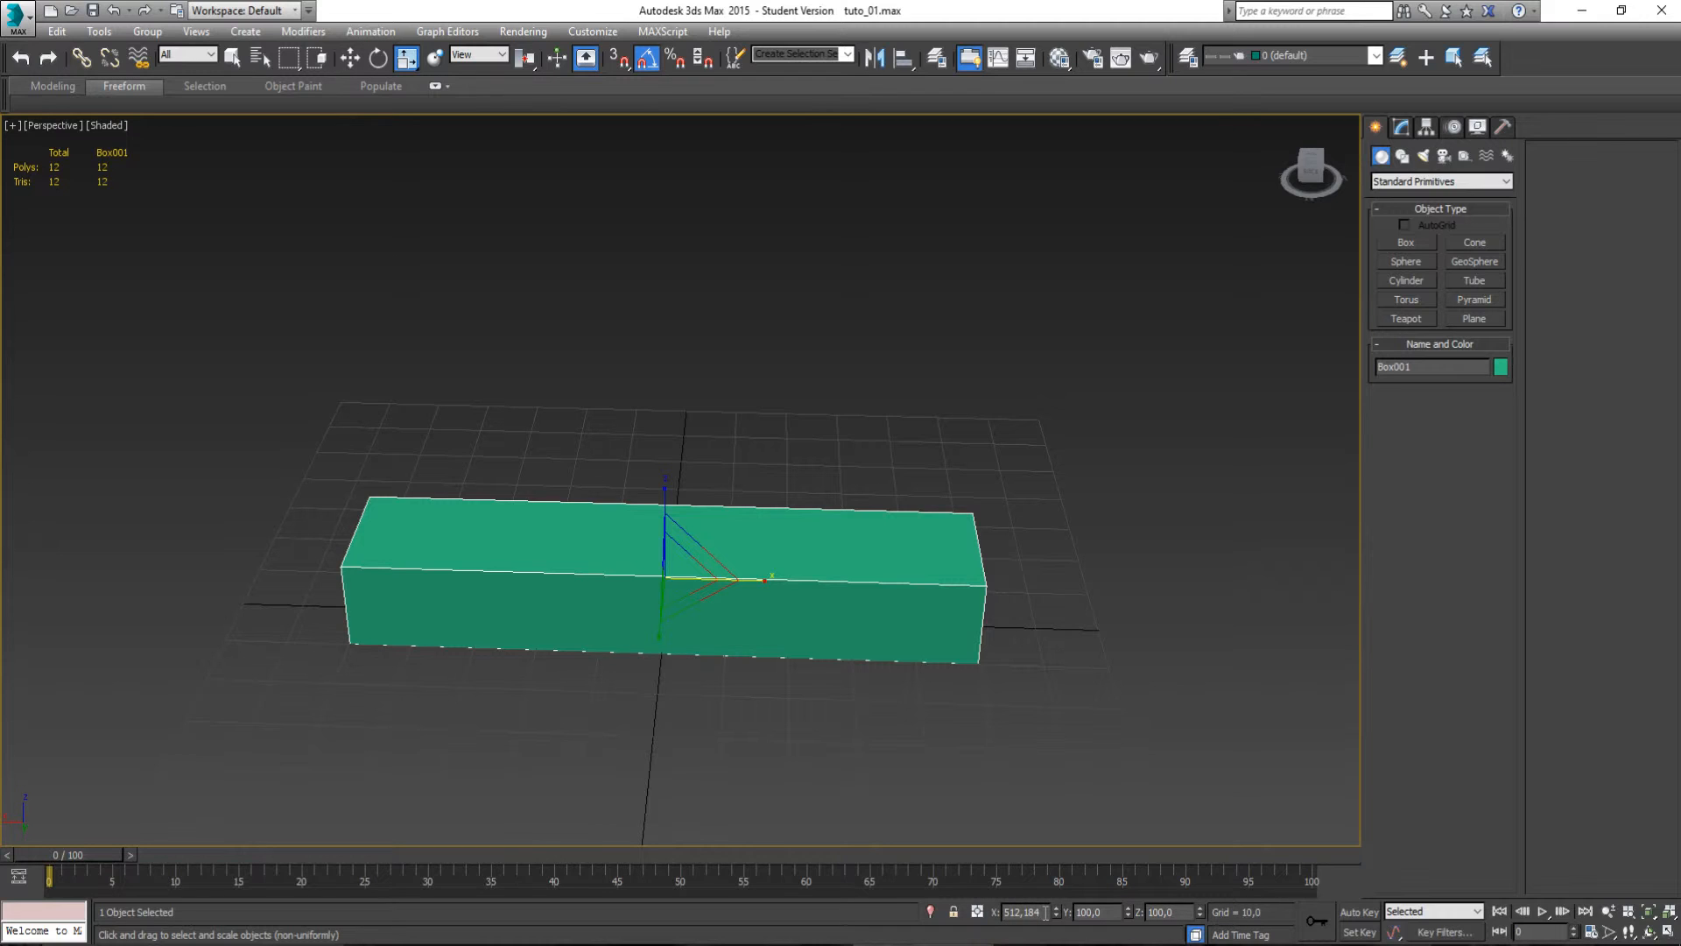
Set the green box's X scale to 100%.
drag(1045, 912, 889, 904)
text(100)
key(Return)
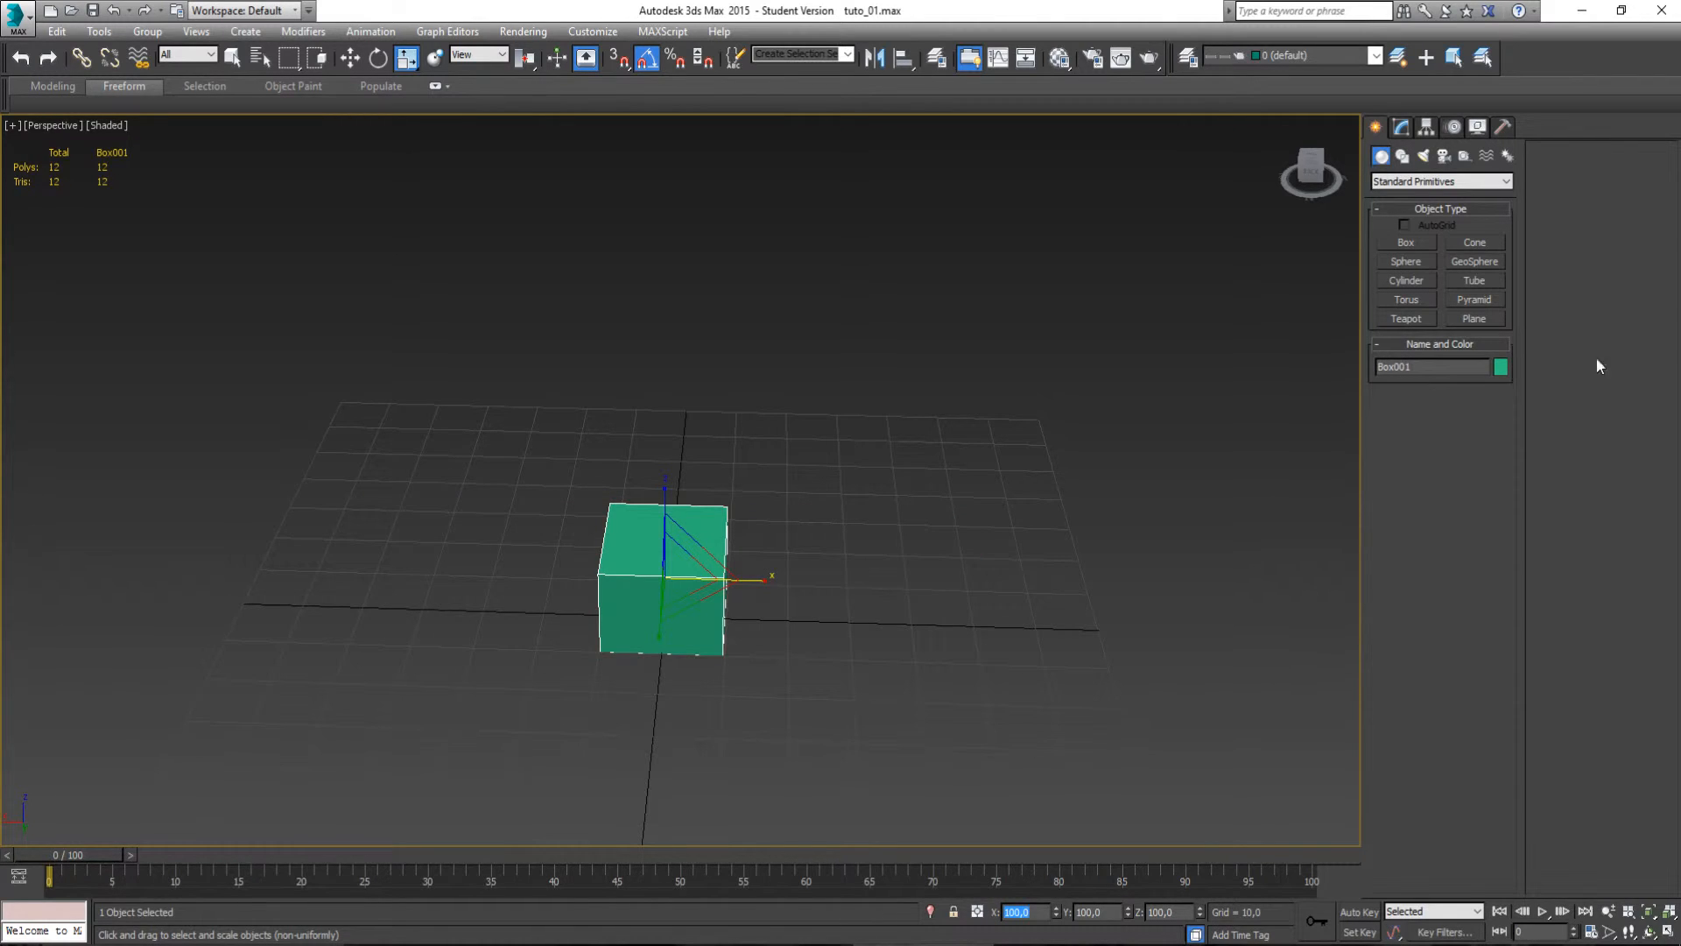
Add an Edit Poly modifier to the green box.
click(1401, 127)
click(1506, 178)
scroll(1508, 184, down, 10)
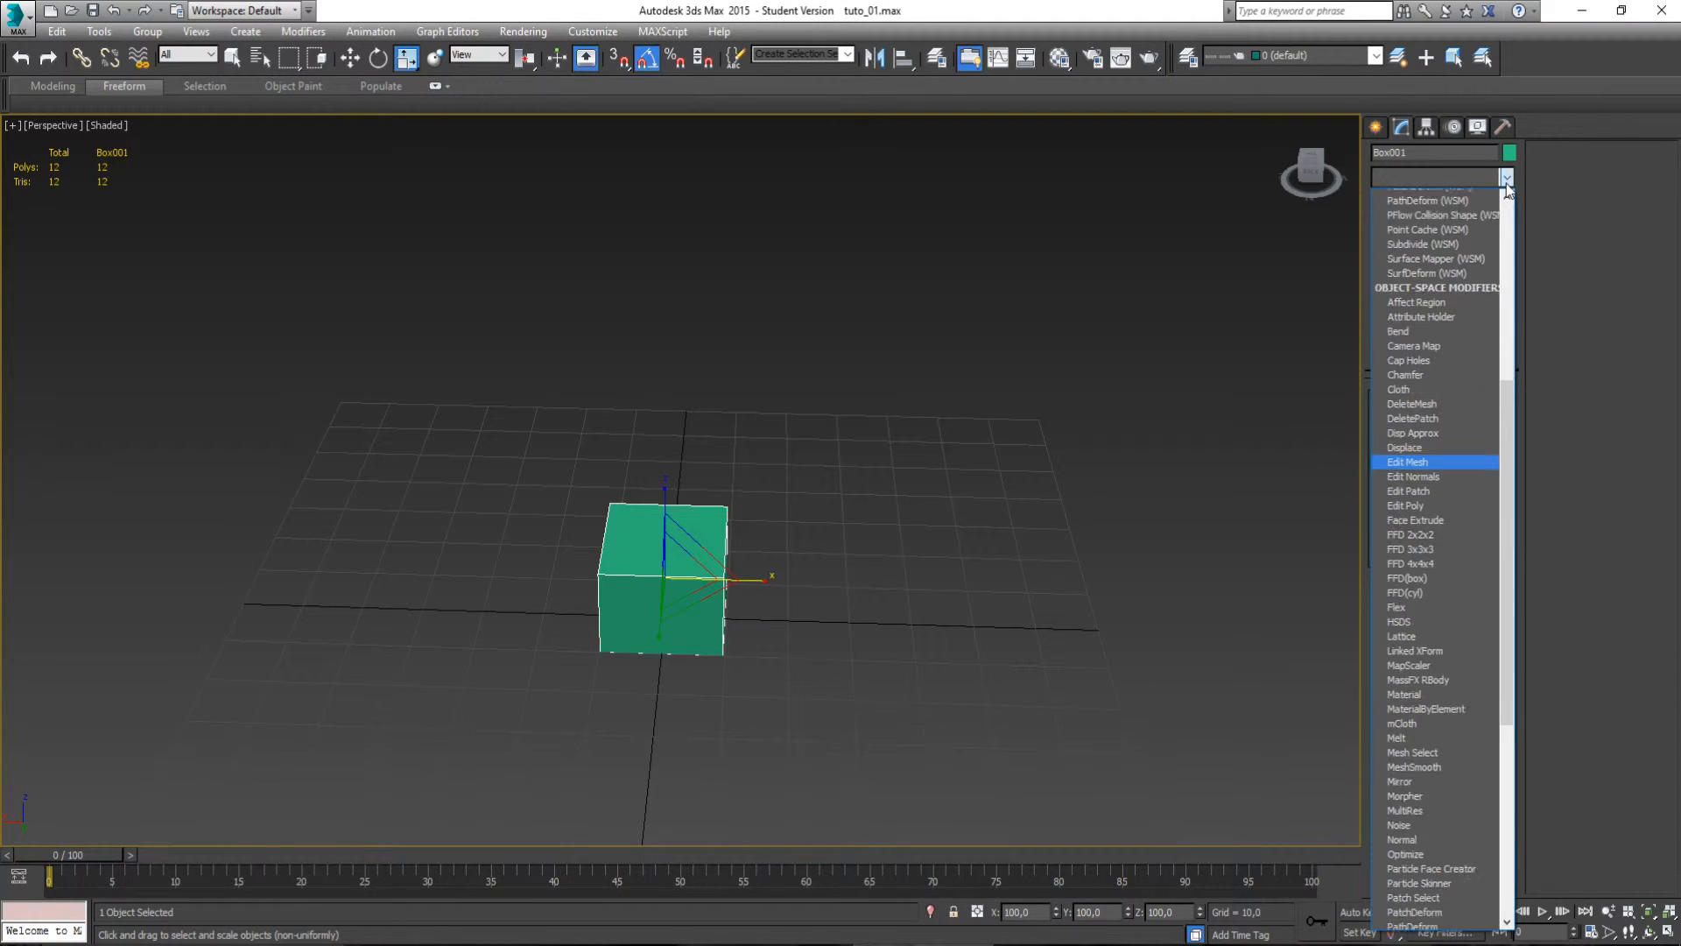
click(1405, 239)
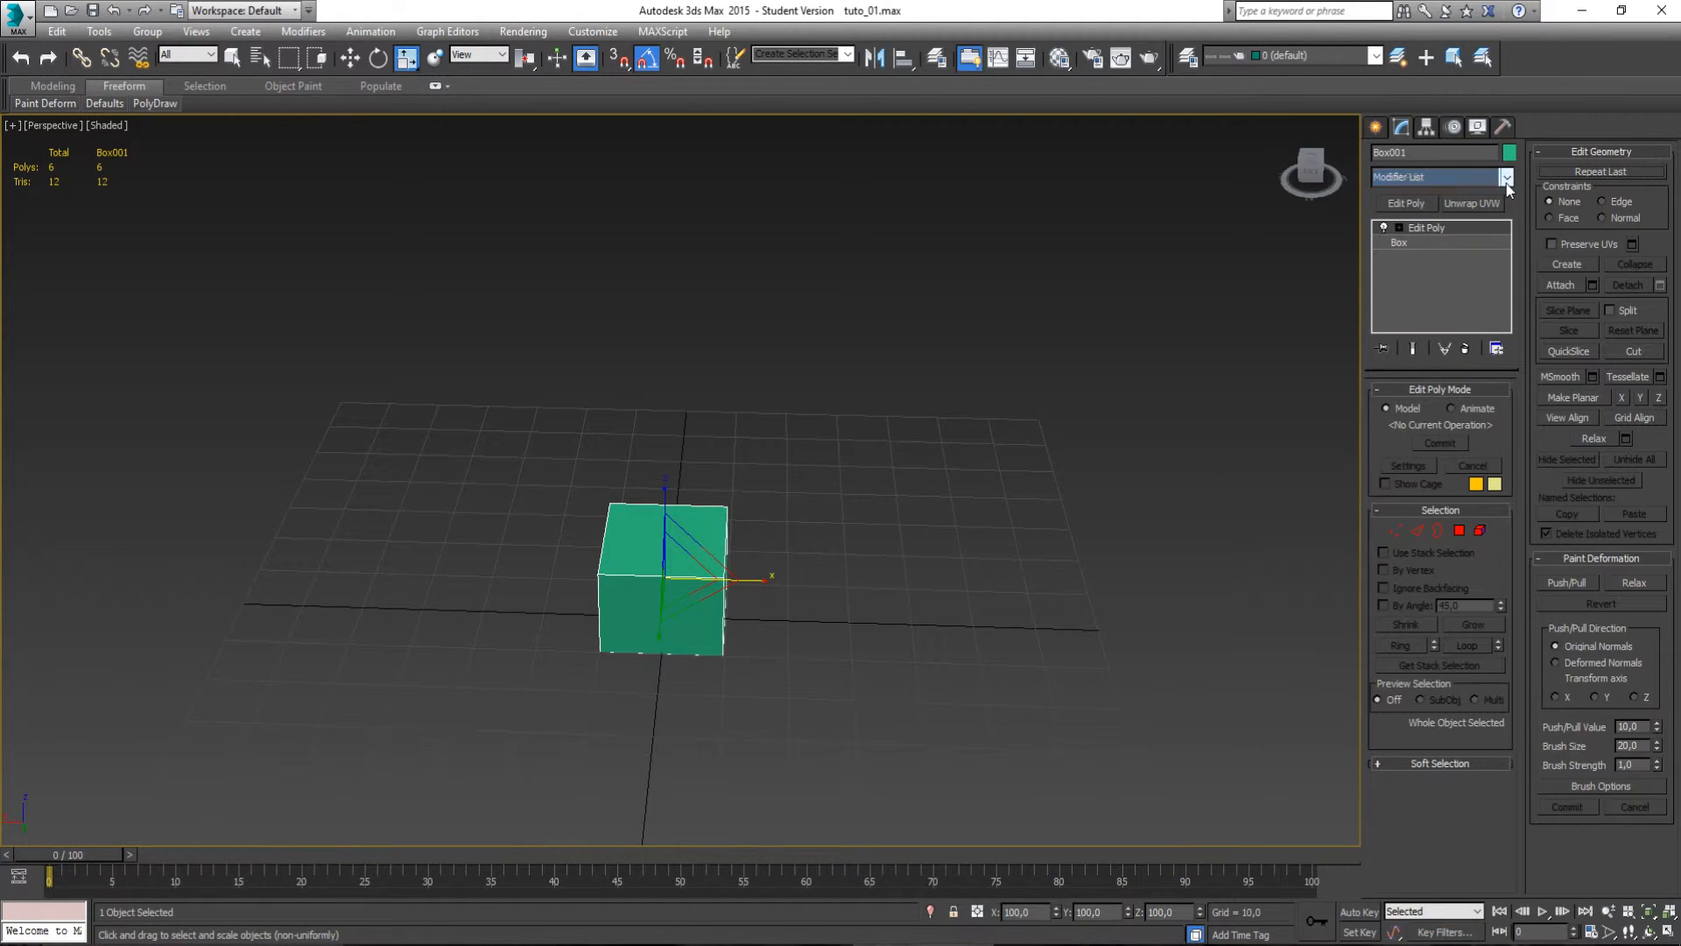
Stretch the box's whole geometry along X at element level, then inspect it at object level.
click(1480, 531)
click(663, 596)
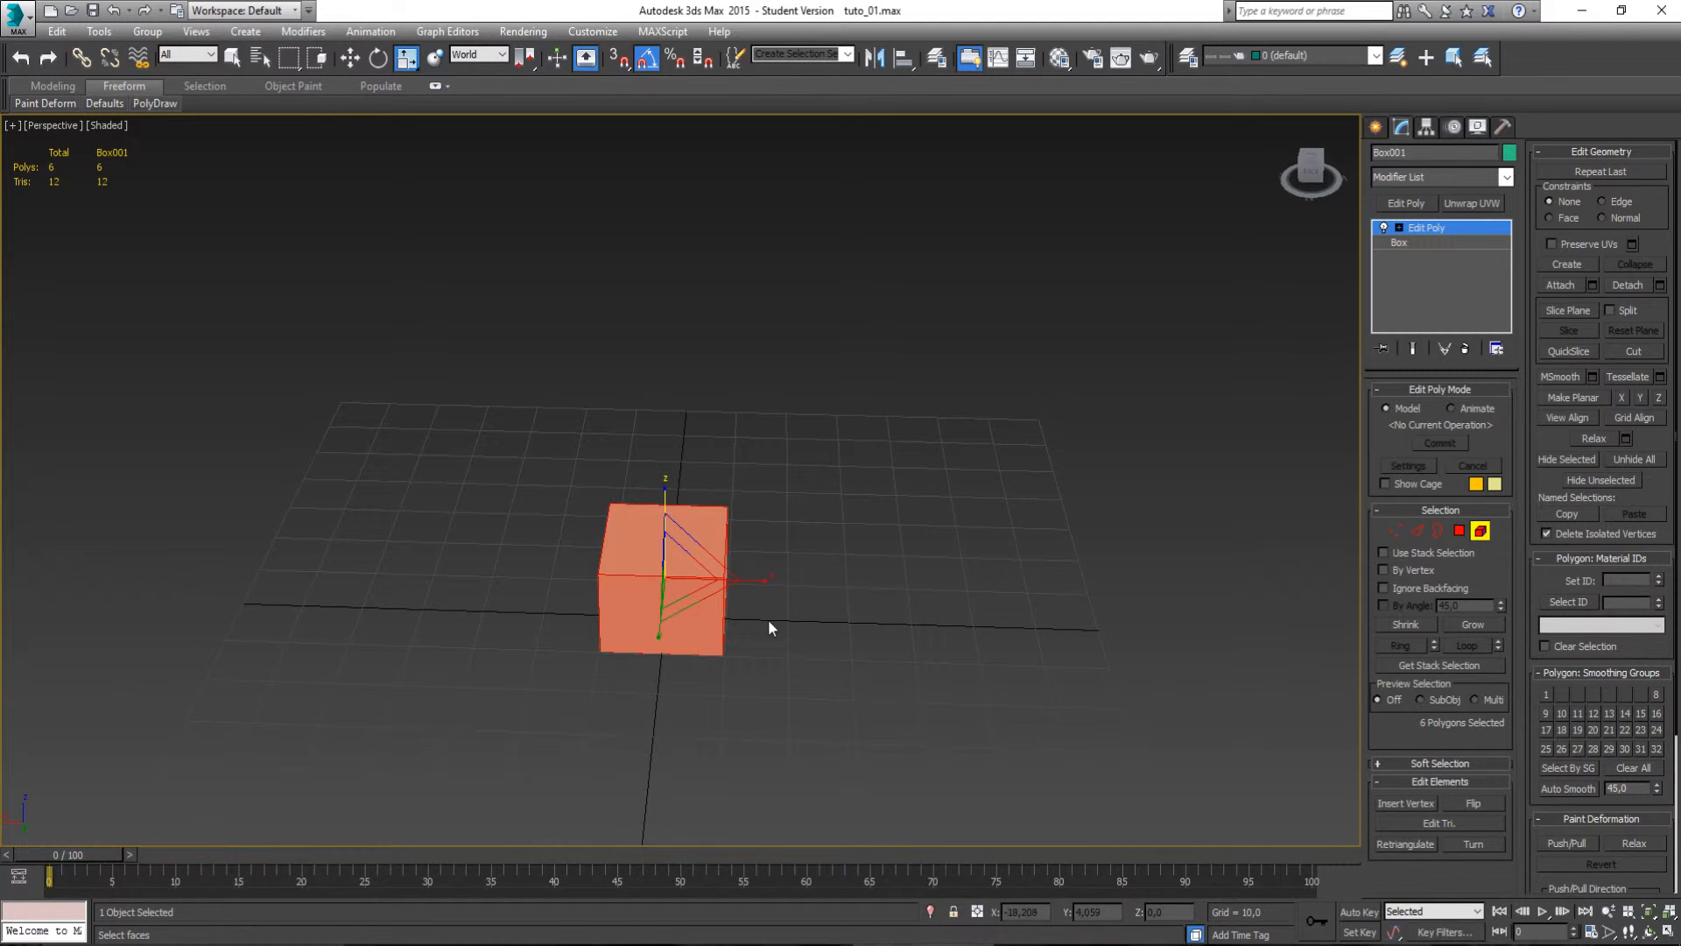
drag(754, 581, 1011, 595)
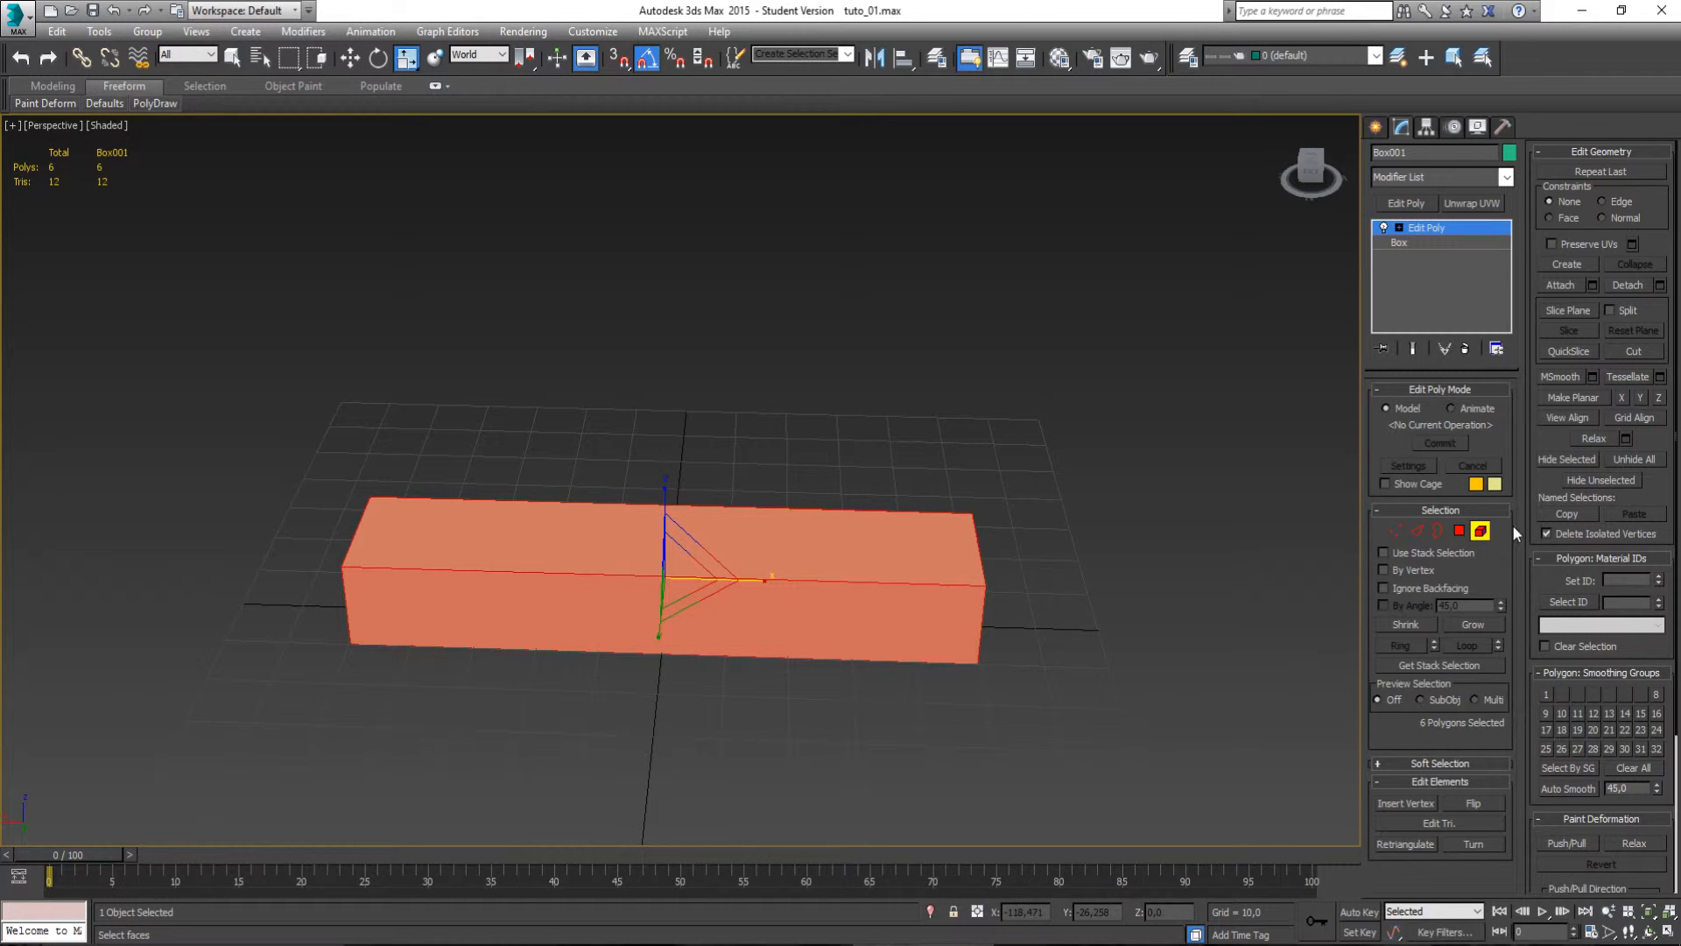
click(1480, 530)
alt+middle_drag(822, 555, 772, 541)
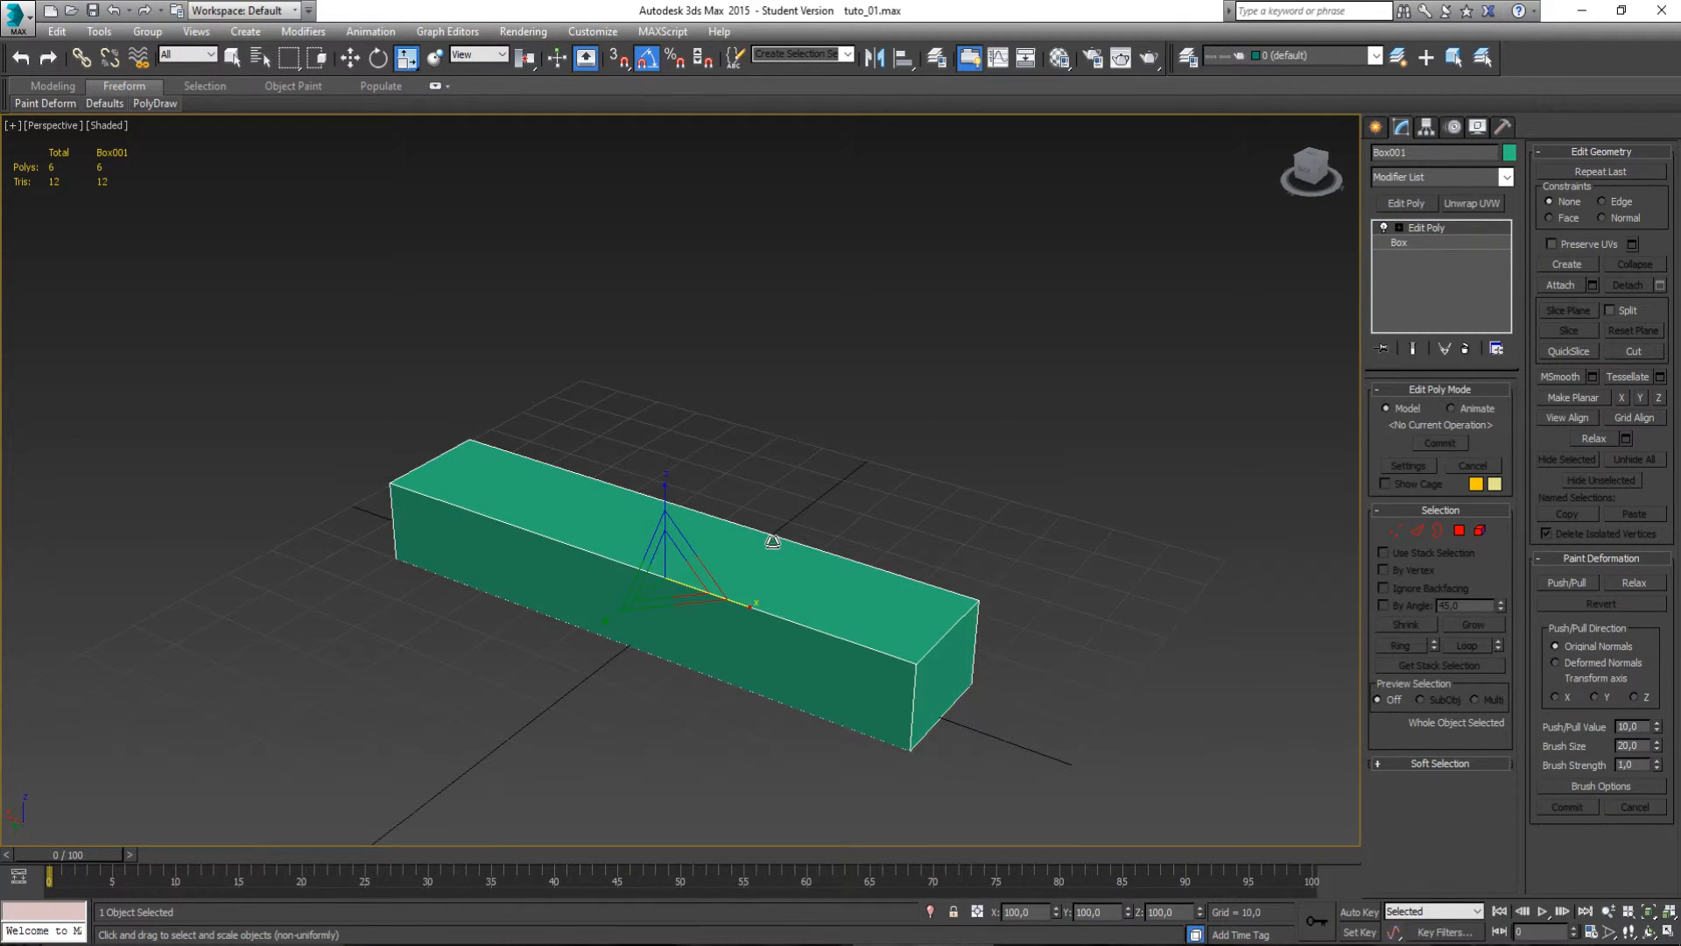
alt+middle_drag(619, 551, 623, 656)
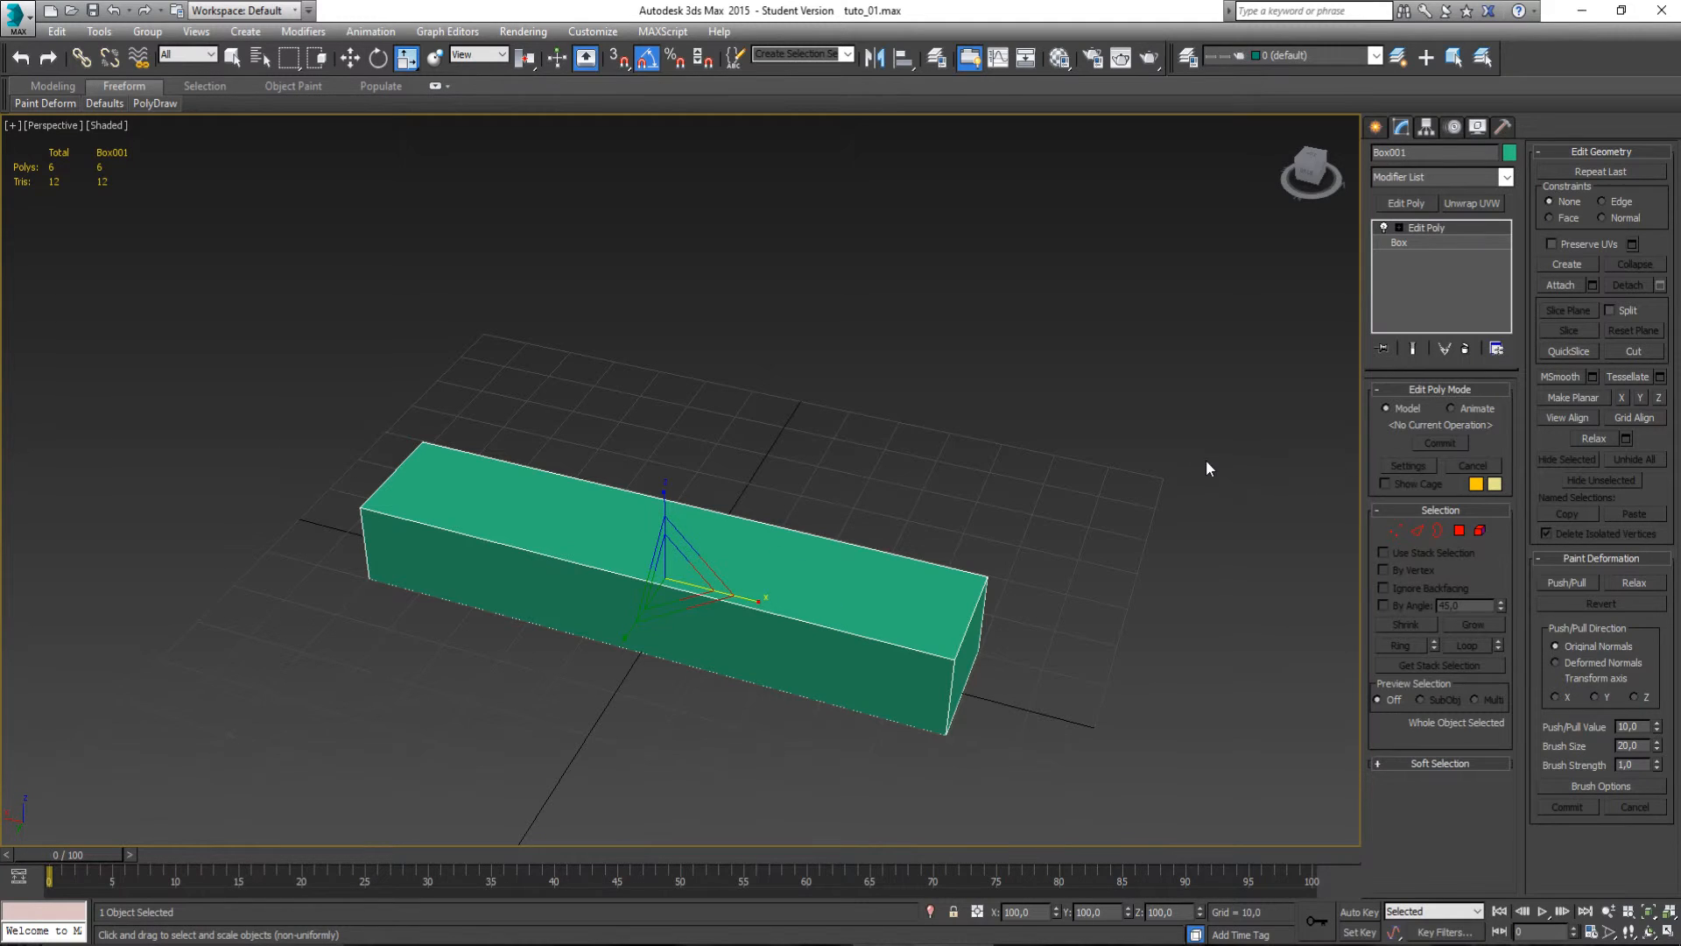
Undo the element-level stretch, the Edit Poly modifier and the X scale reset.
key(ctrl+z)
key(ctrl+z)
key(ctrl+z)
key(ctrl+z)
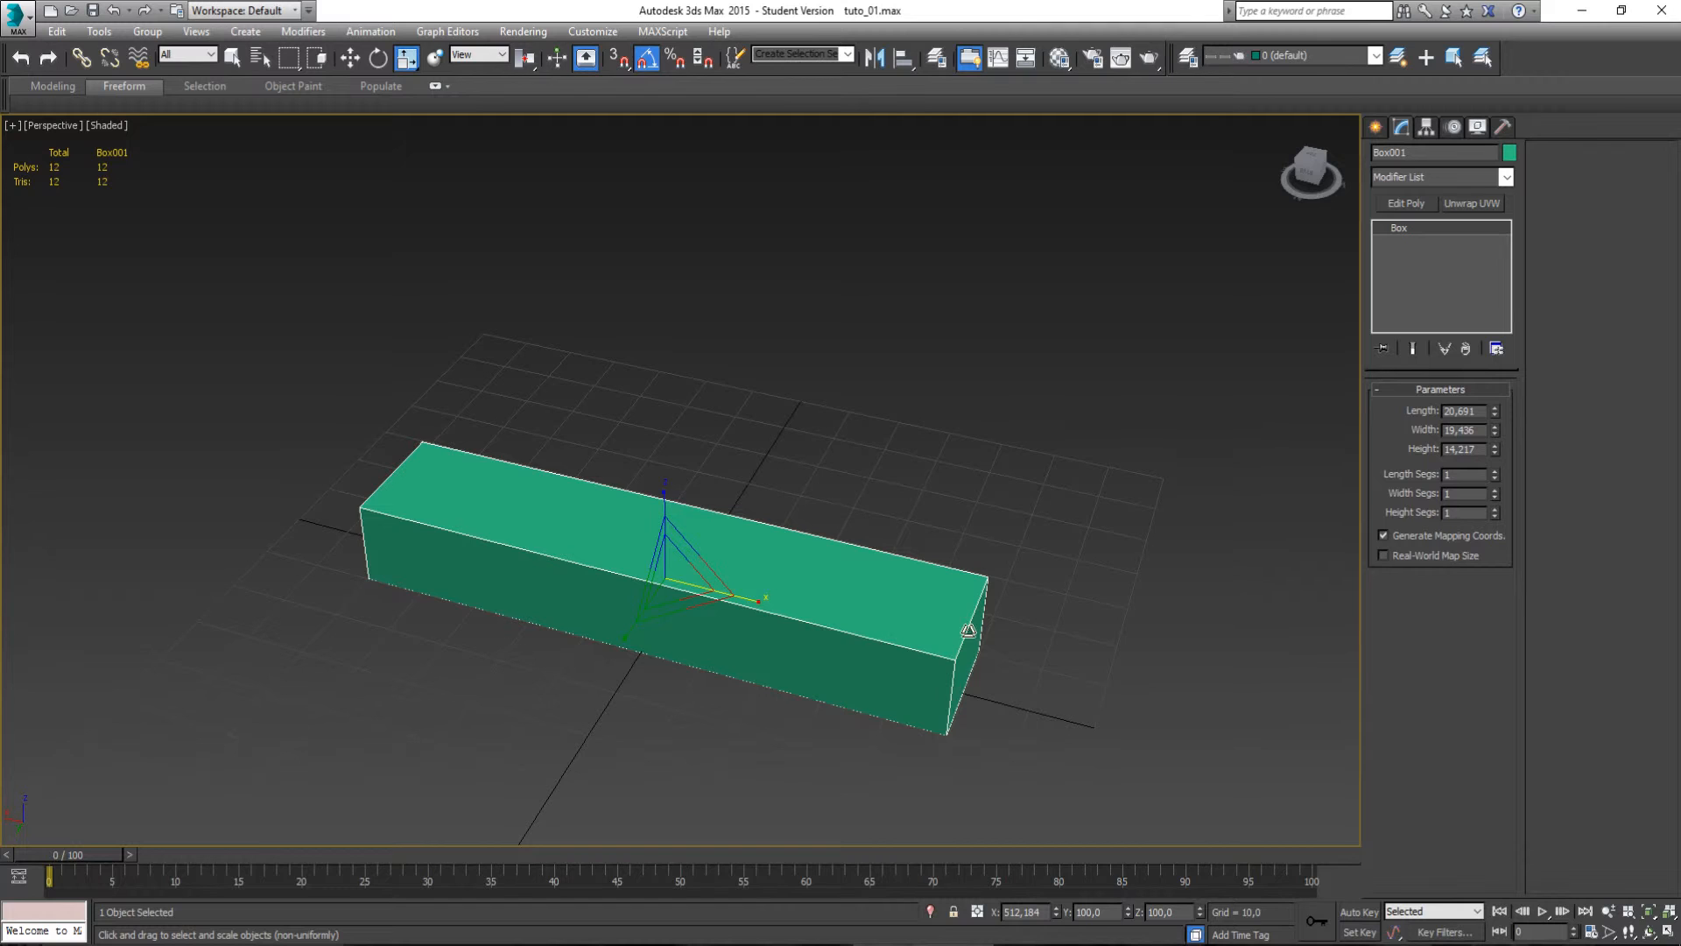
Rotate the stretched green box 30 degrees about the Y axis.
mouse_move(968, 630)
alt+middle_down()
mouse_move(987, 622)
mouse_move(970, 625)
alt+middle_up()
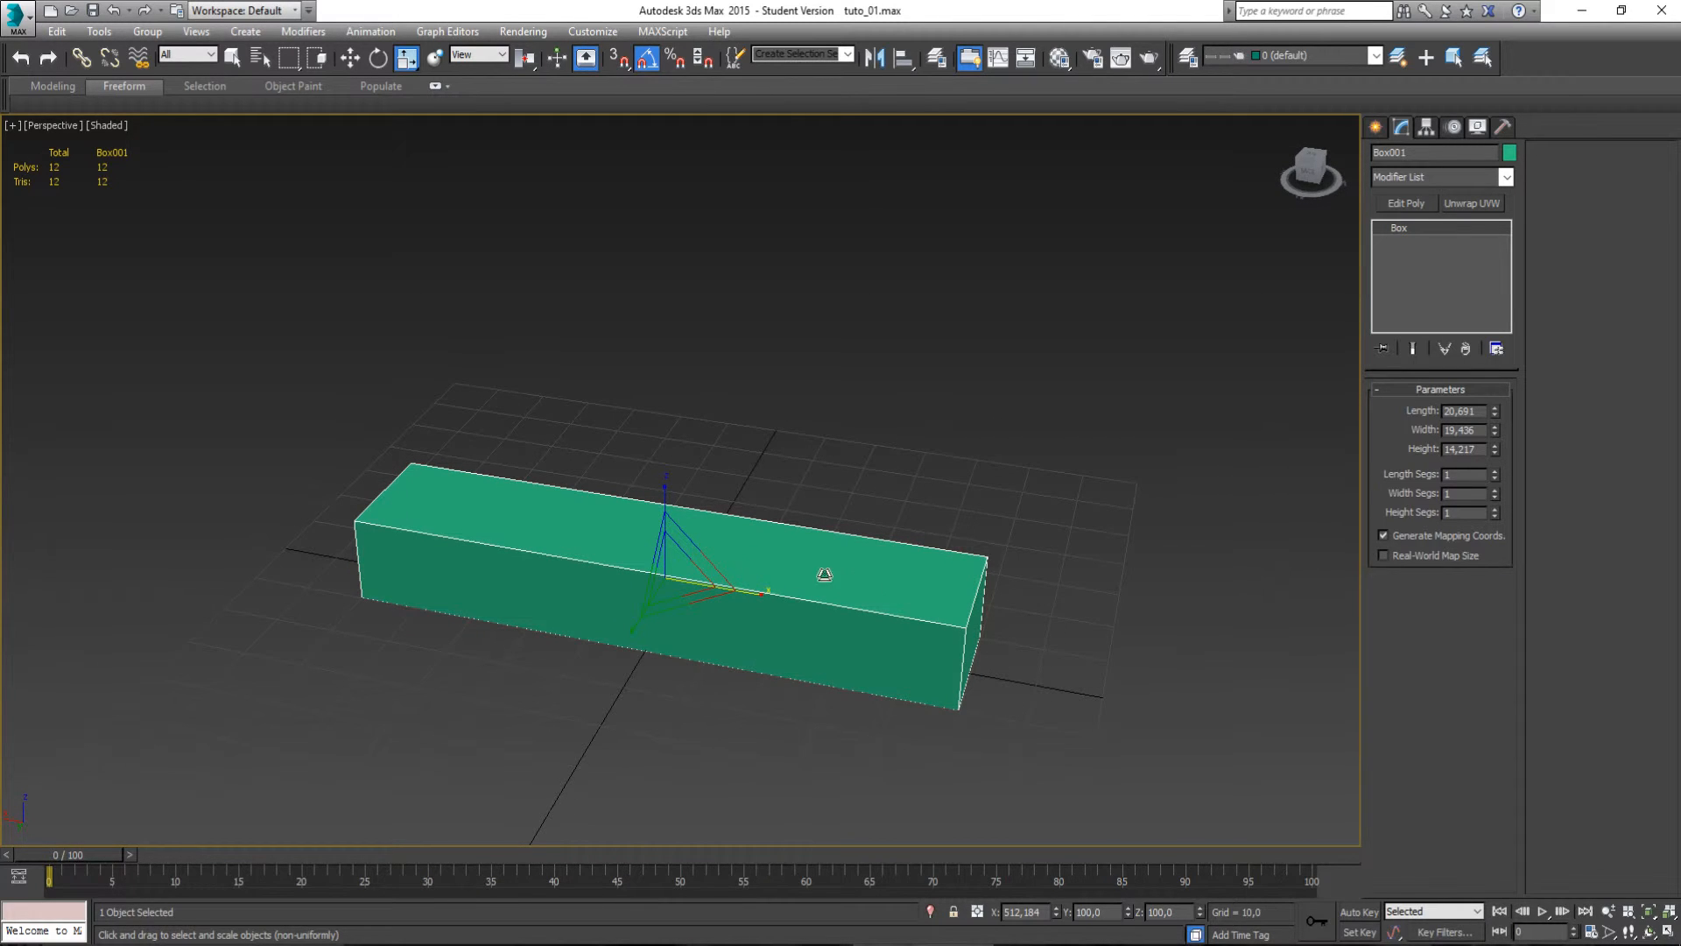
key(e)
mouse_move(697, 557)
mouse_down()
mouse_move(645, 528)
mouse_move(675, 543)
mouse_up()
alt+middle_drag(785, 503, 810, 496)
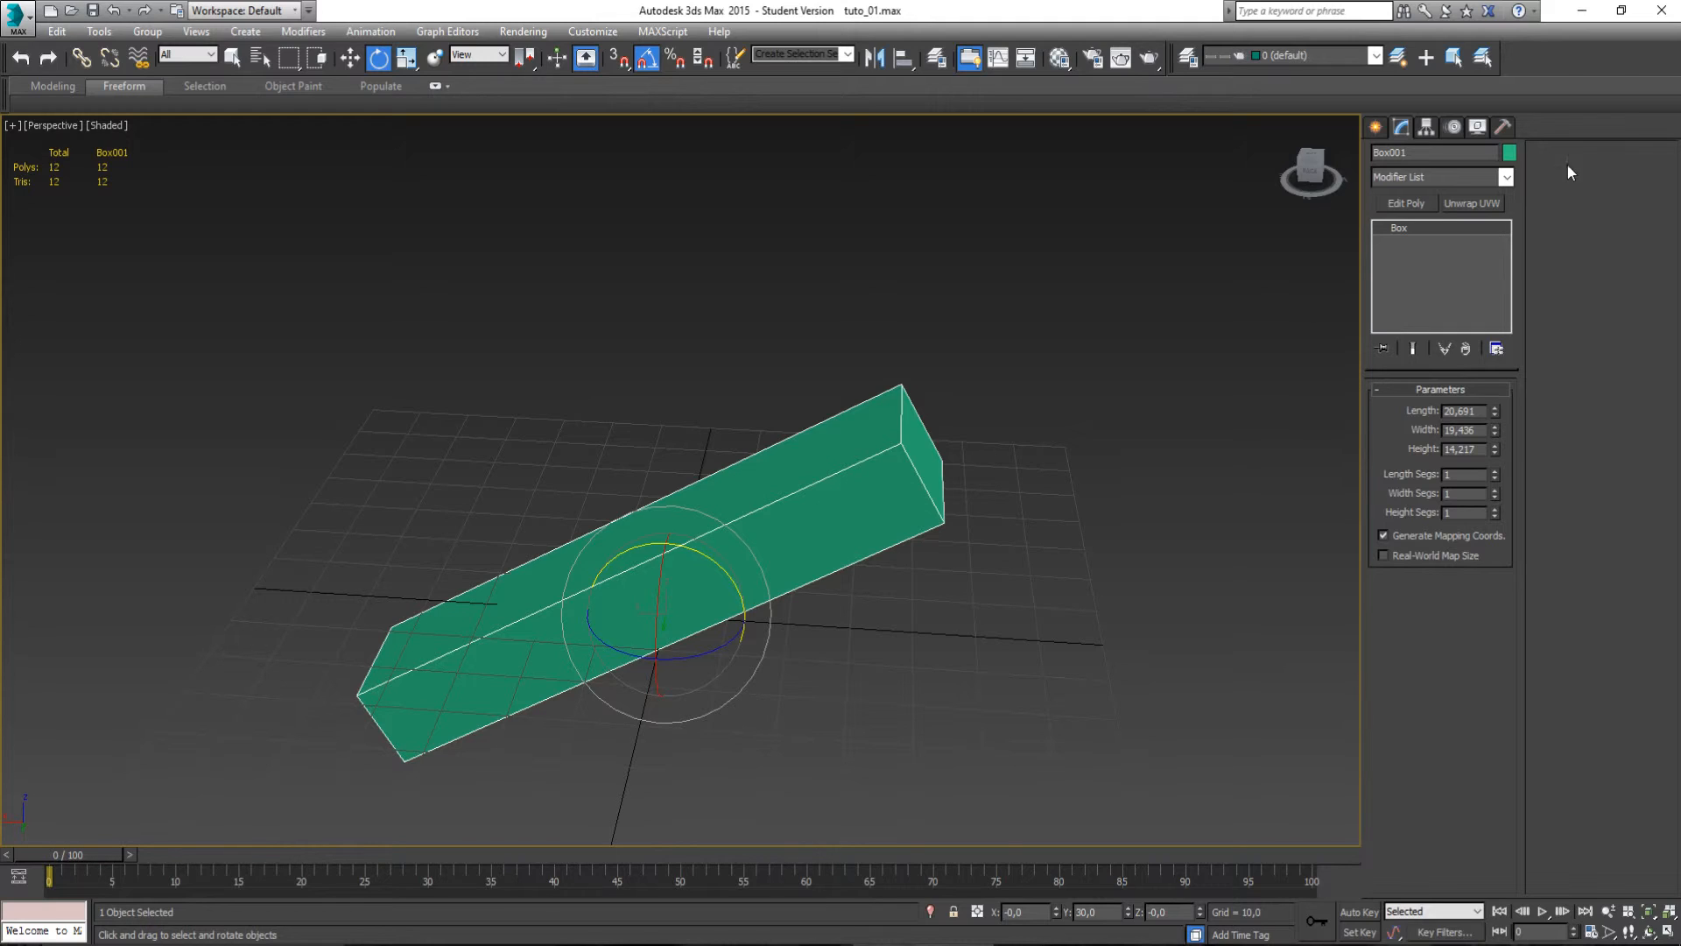
Reset the rotated, stretched box's transform with the Reset XForm utility.
click(1503, 128)
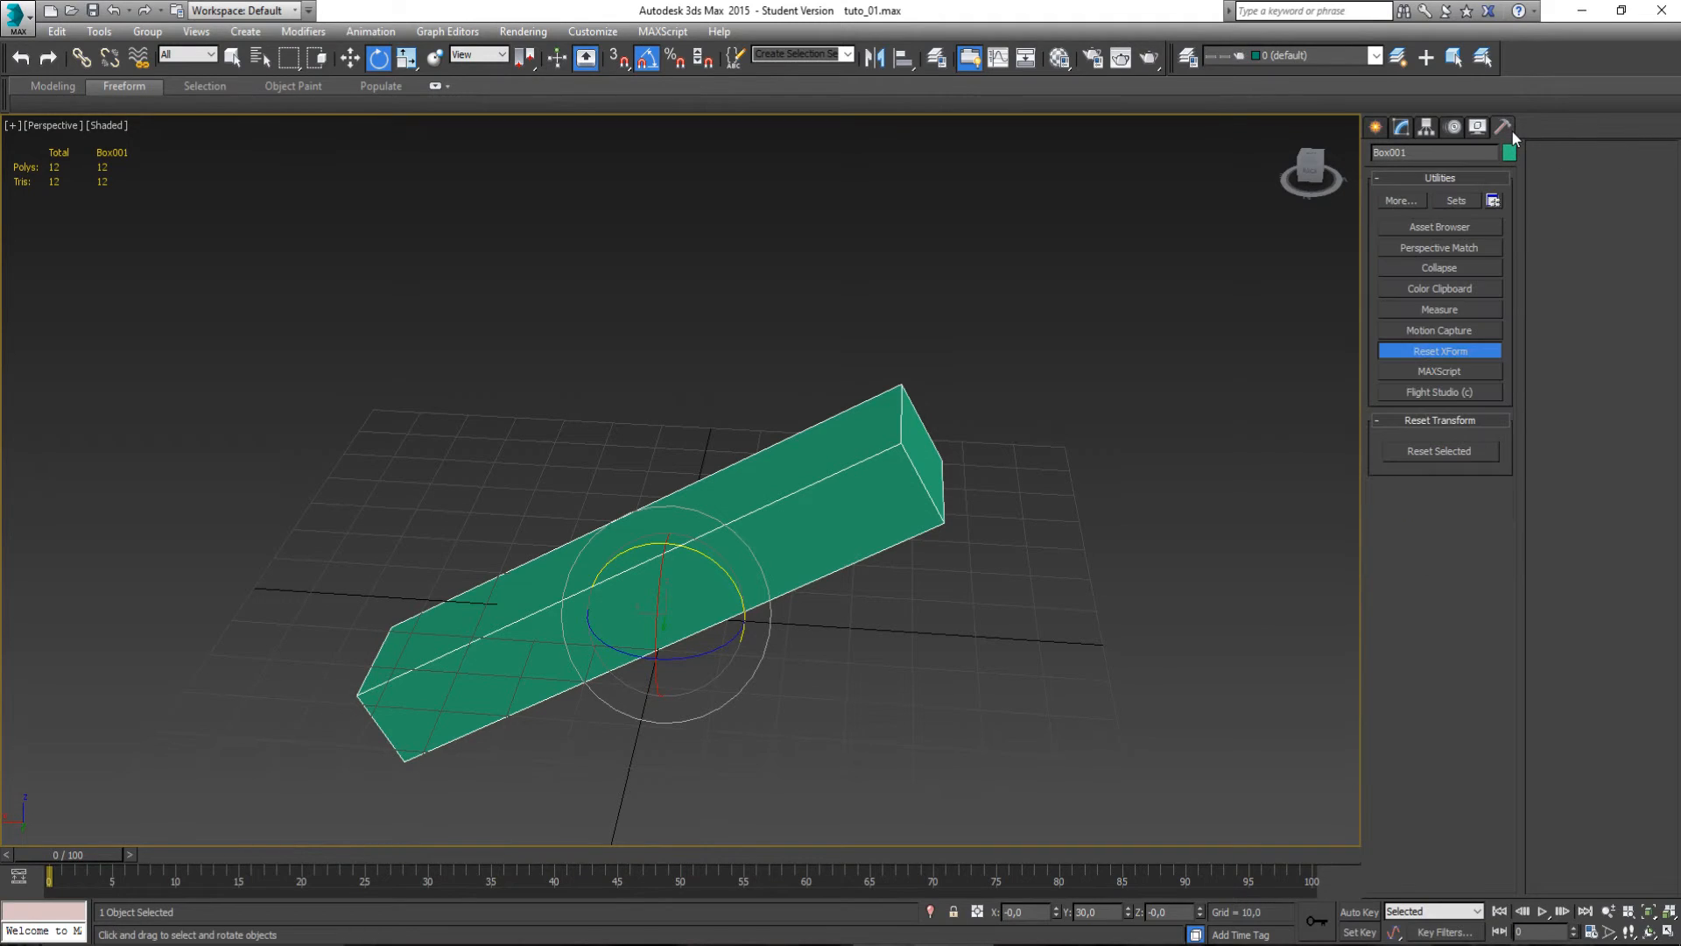
click(1457, 352)
click(1457, 352)
click(1464, 454)
Collapse the box's modifier stack to an editable mesh and check its scale and rotation values.
click(1402, 128)
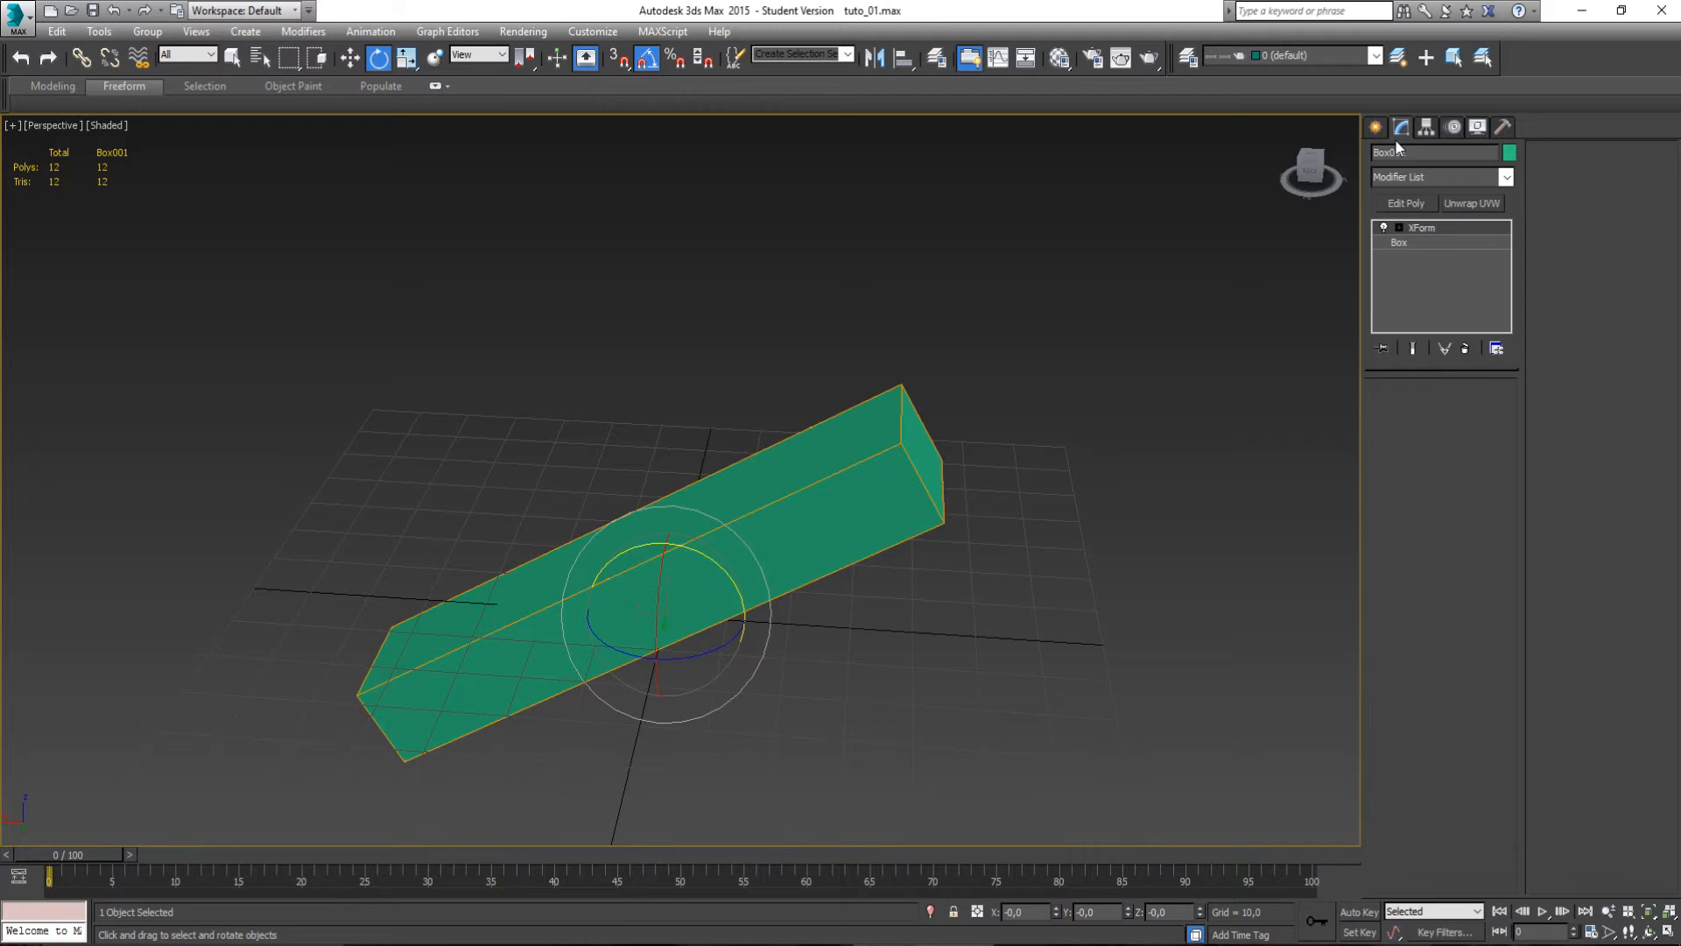
right_click(1445, 234)
click(1524, 398)
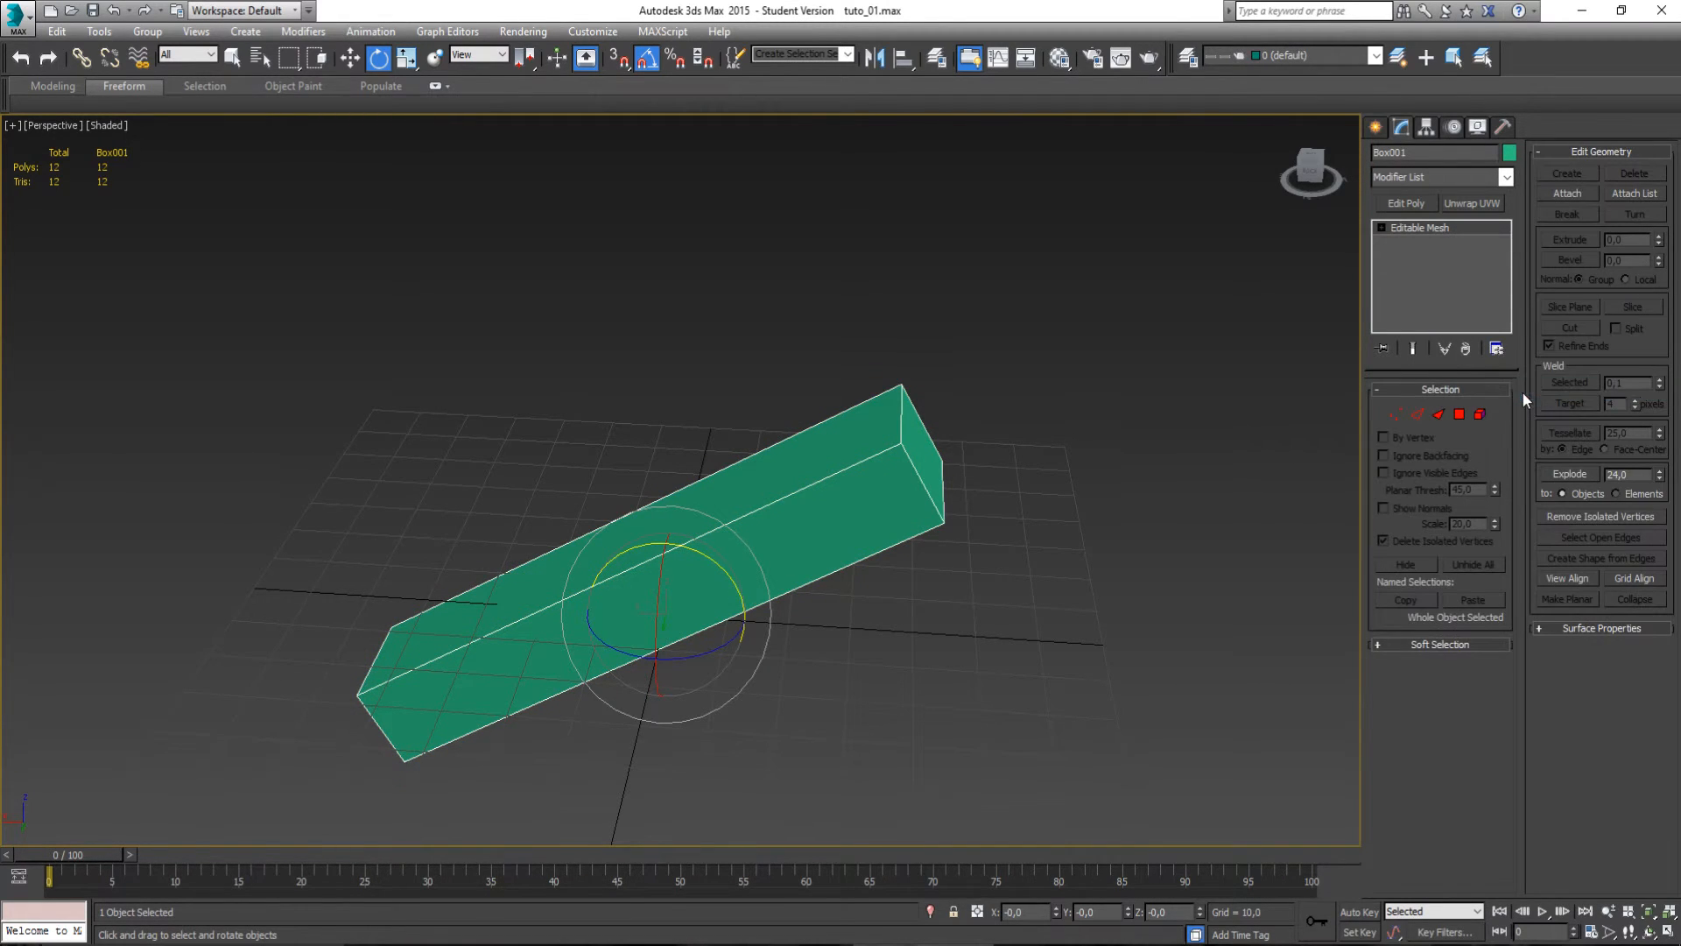
key(r)
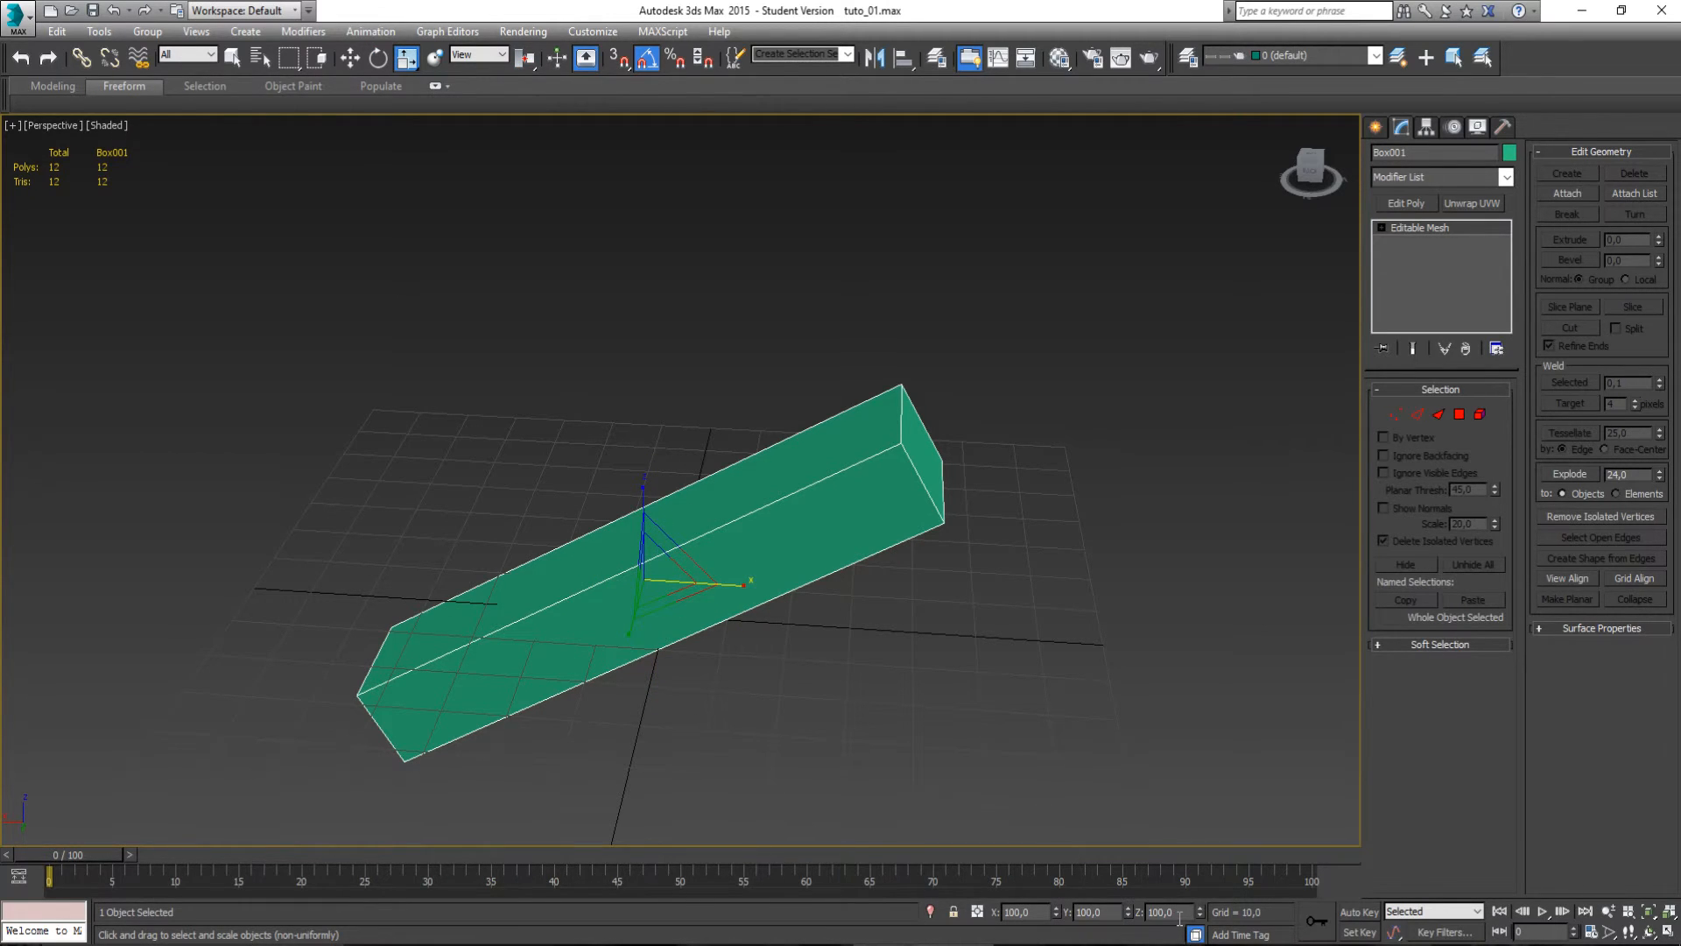
key(e)
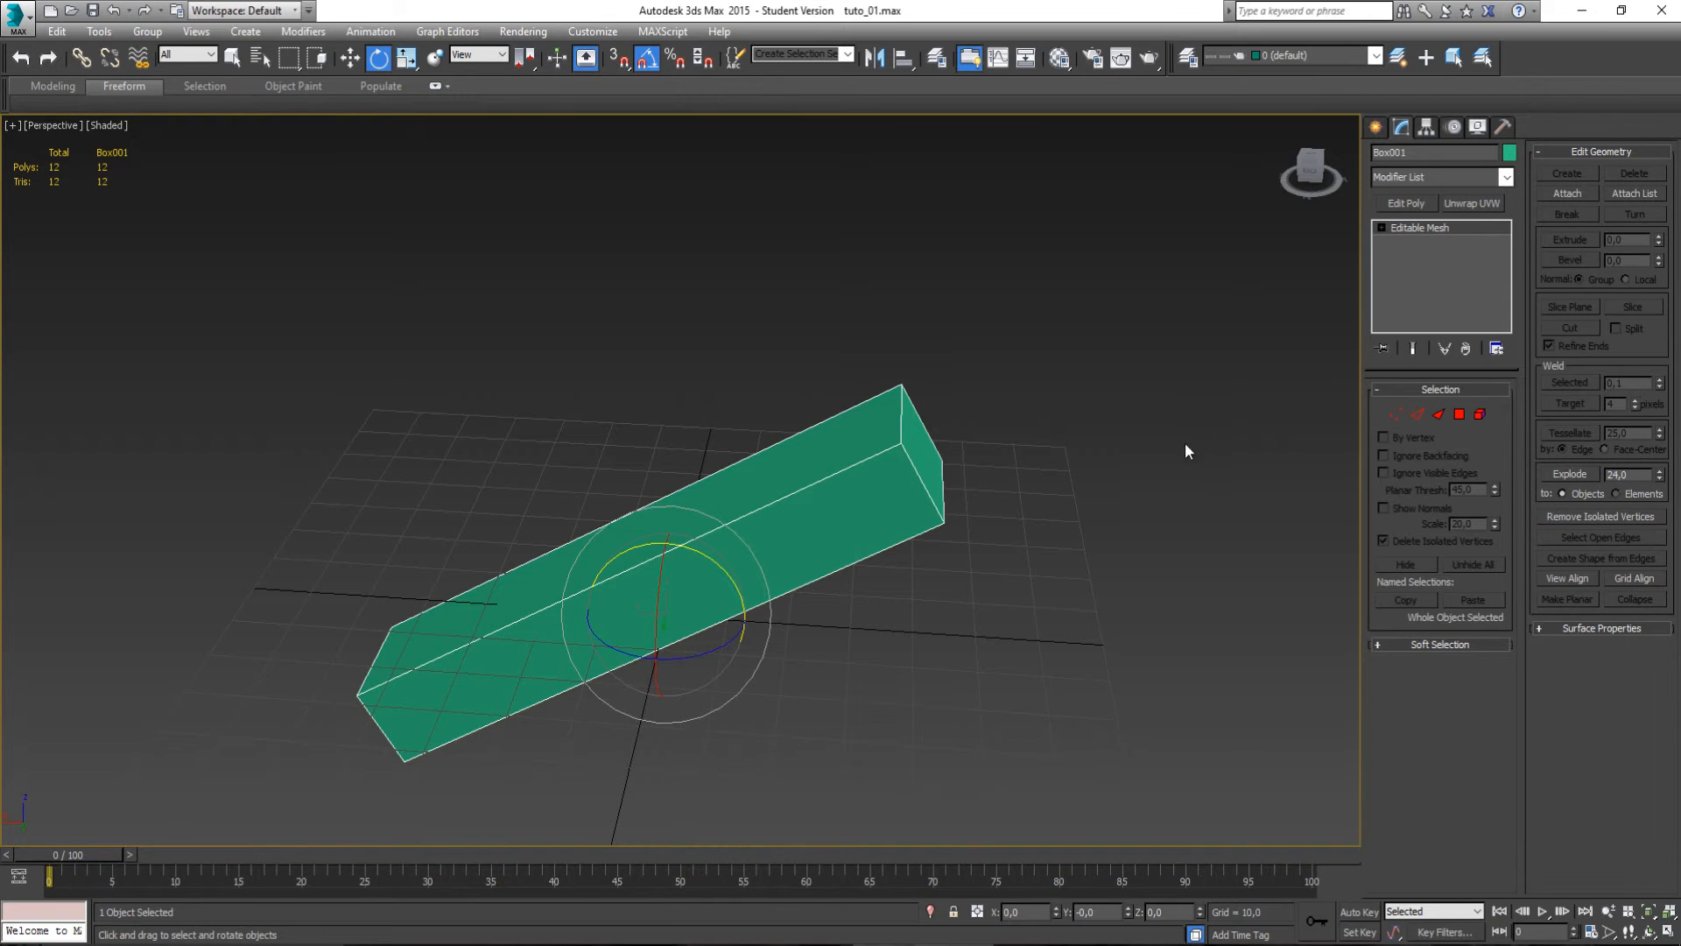
Delete the green box and create a new box at the grid's centre, about 18.8 long and 19.8 wide.
key(Delete)
click(1375, 126)
click(1407, 242)
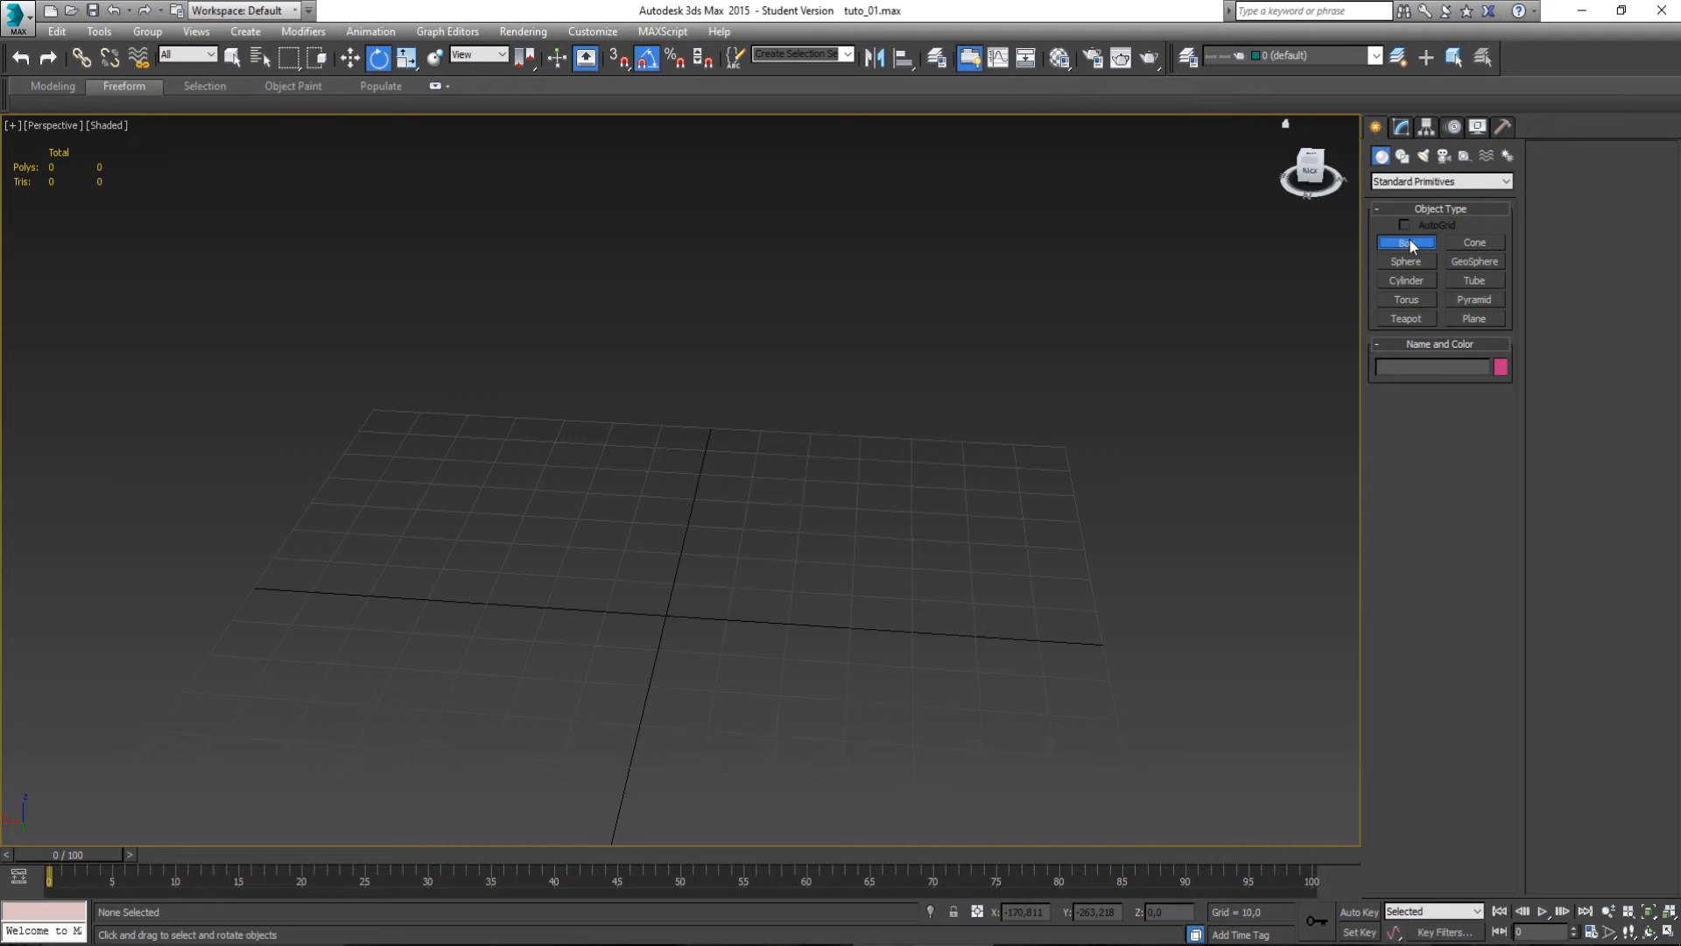
drag(613, 582, 721, 651)
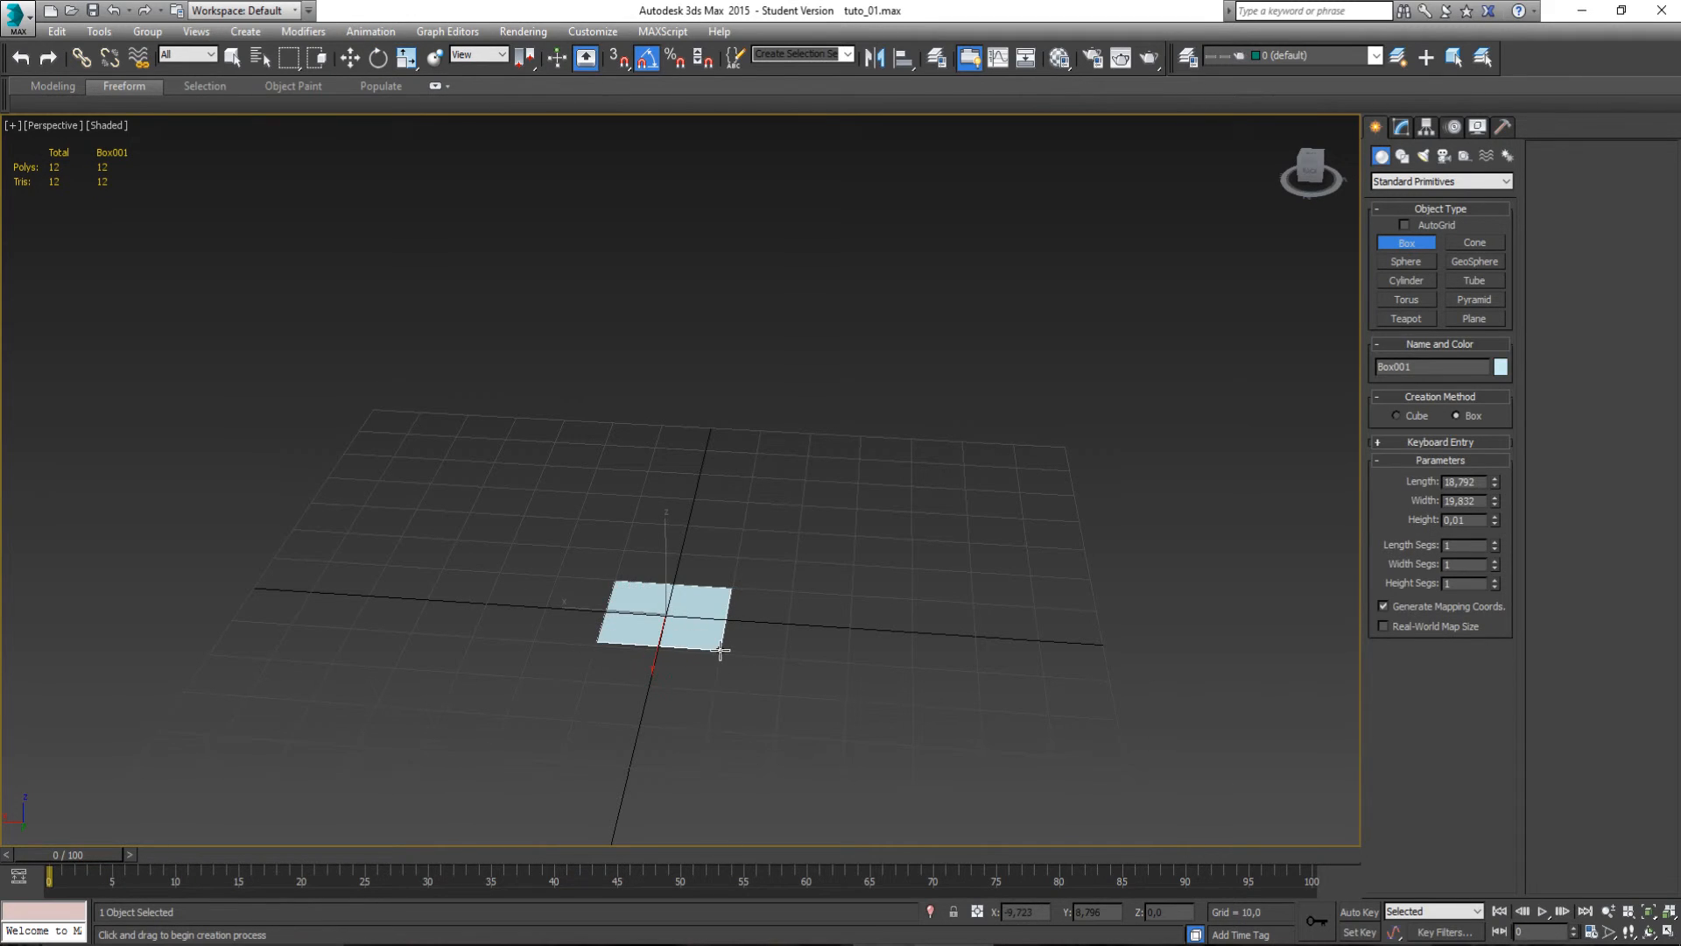
click(712, 573)
Scale the new box along X at object level into a long bar.
key(e)
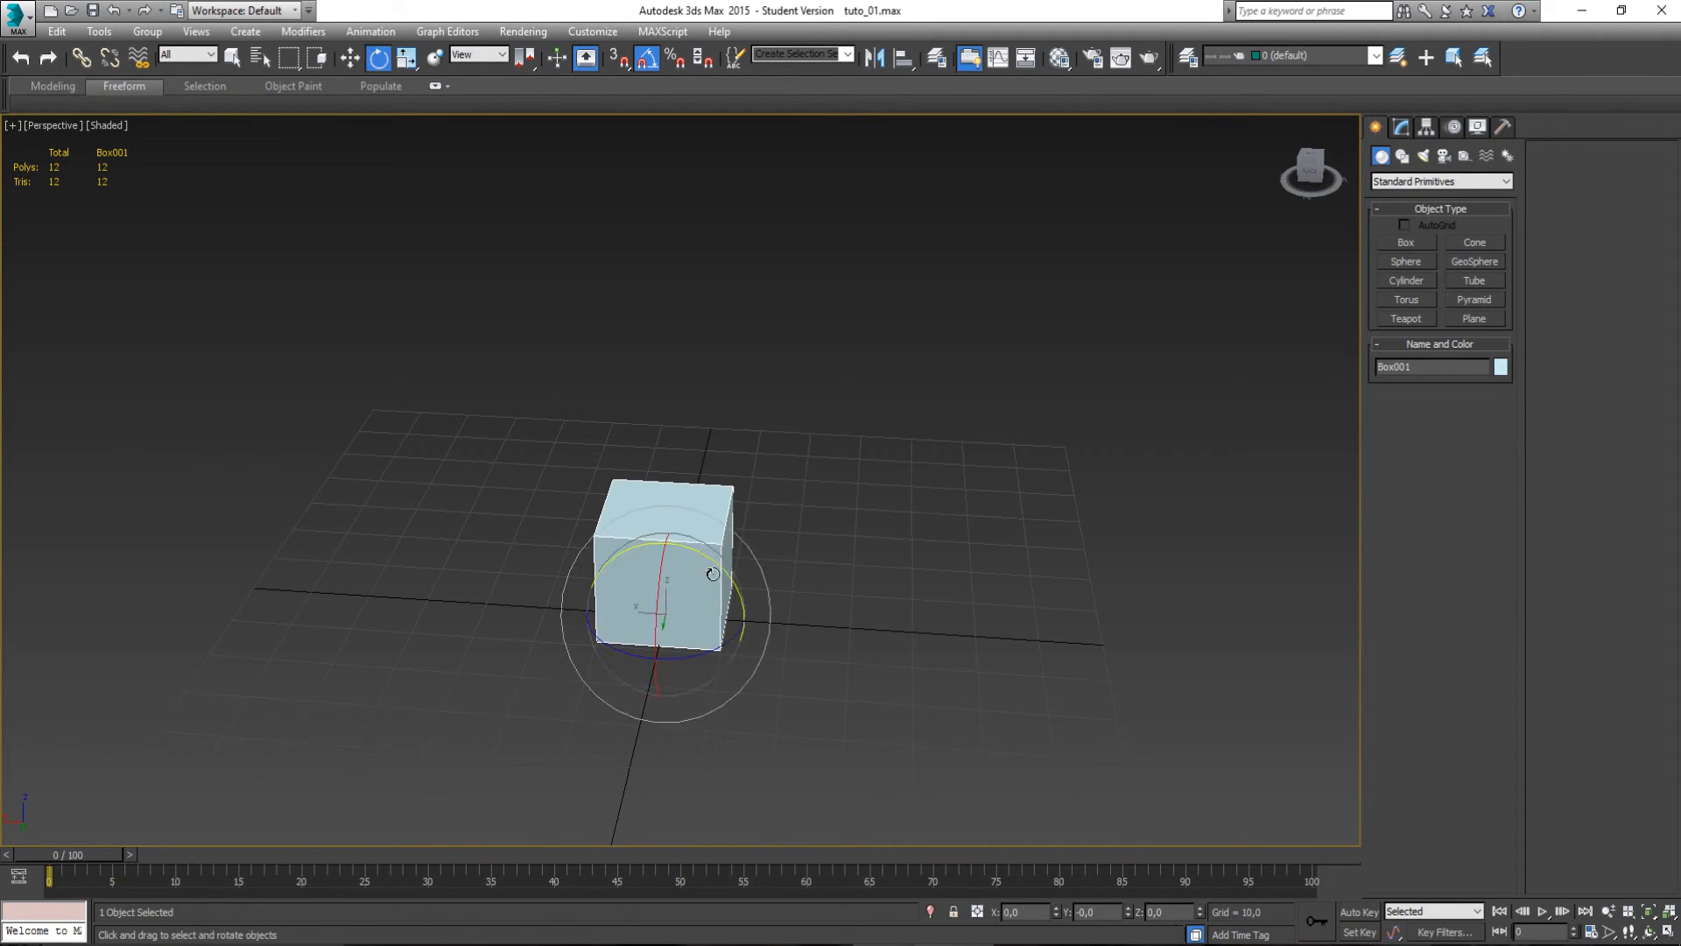
key(r)
drag(745, 573, 1077, 573)
Tilt the bar about the Y axis and move it to about X 26.4, Y -0.5, Z 30.8.
key(e)
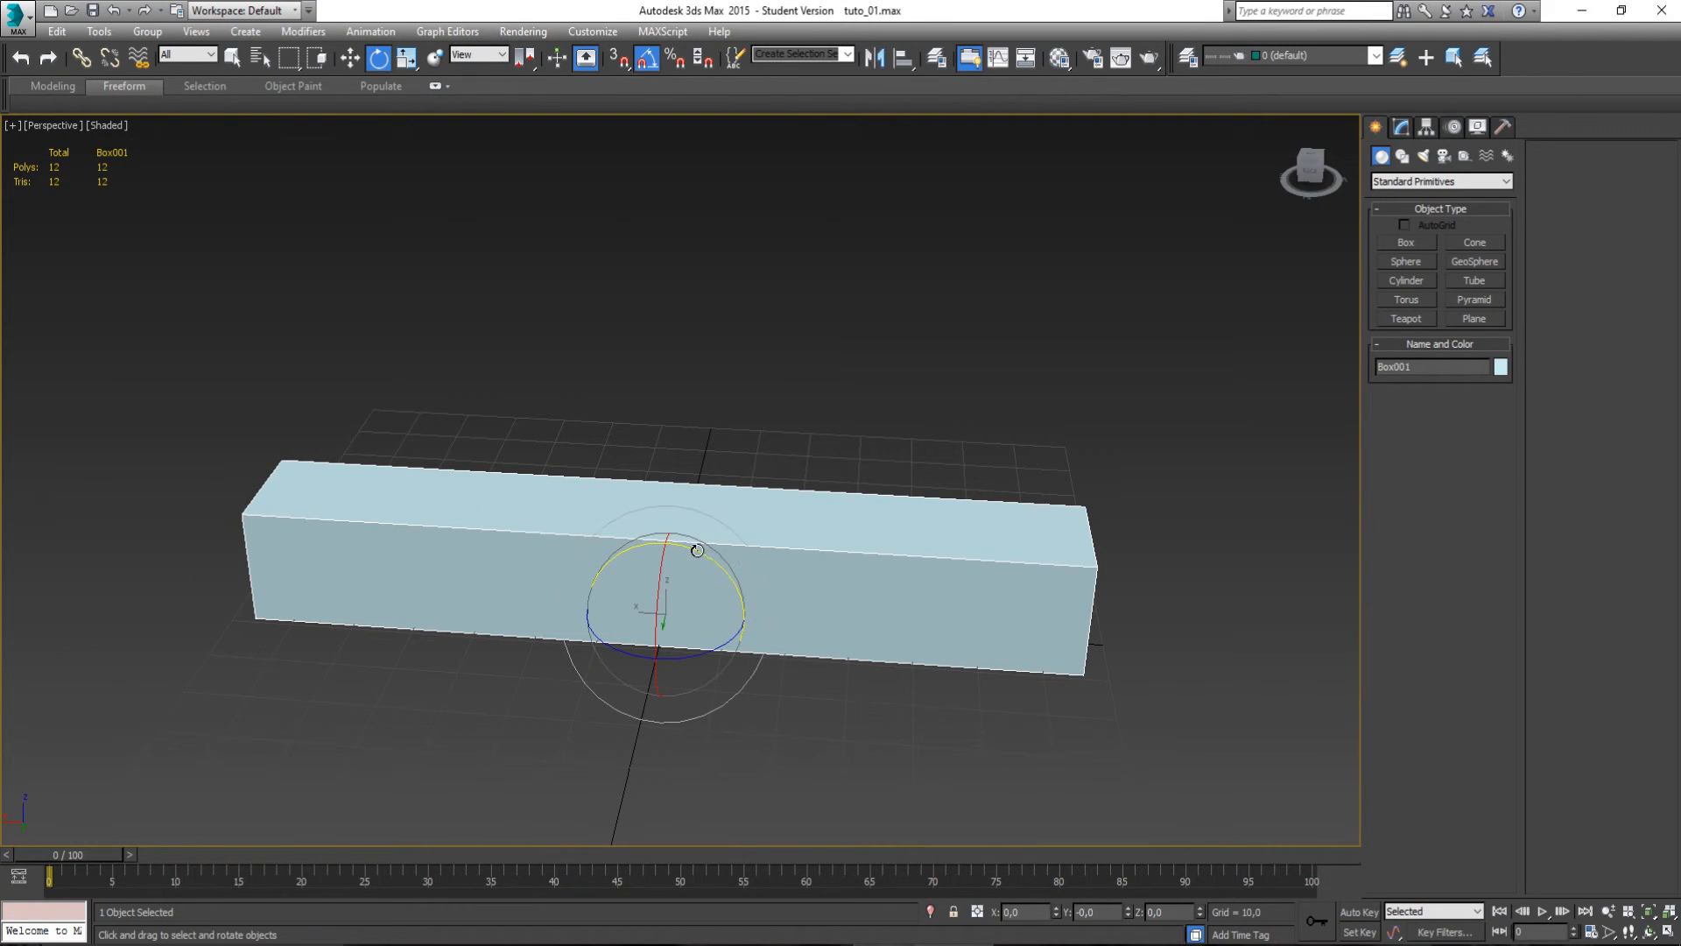
drag(694, 548, 605, 412)
key(w)
middle_drag(605, 413, 625, 425)
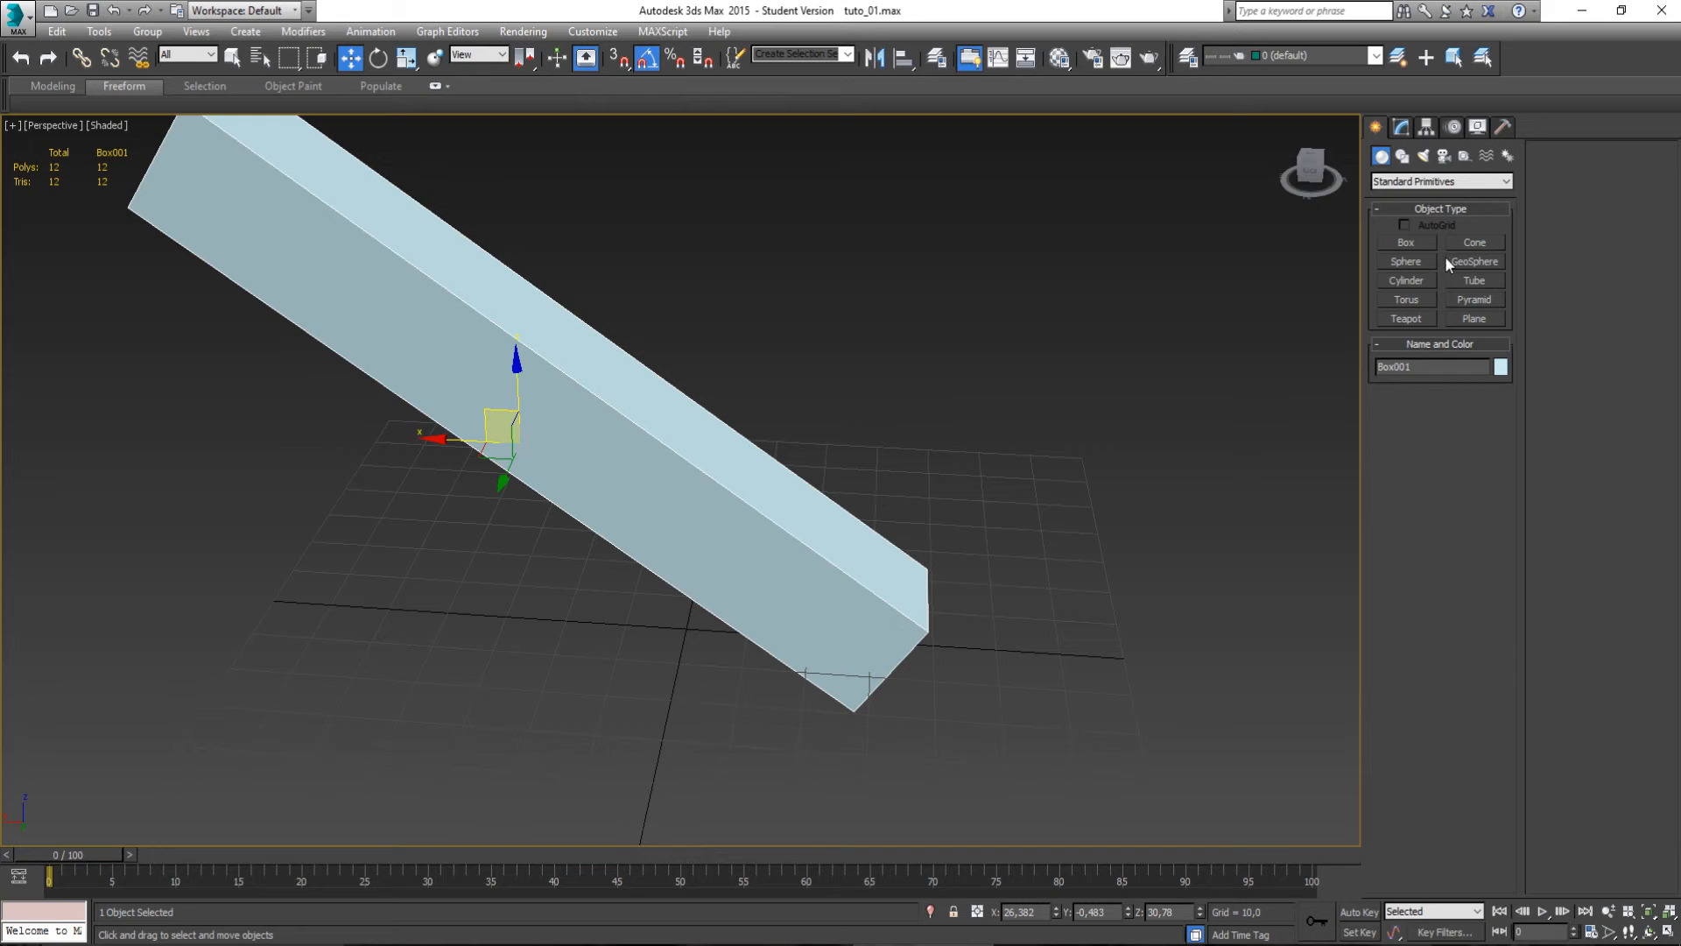
Create a second box beside the bar, about 22.6 long, 17.5 wide and 13.8 high.
click(1411, 241)
drag(1072, 458, 989, 506)
click(1004, 440)
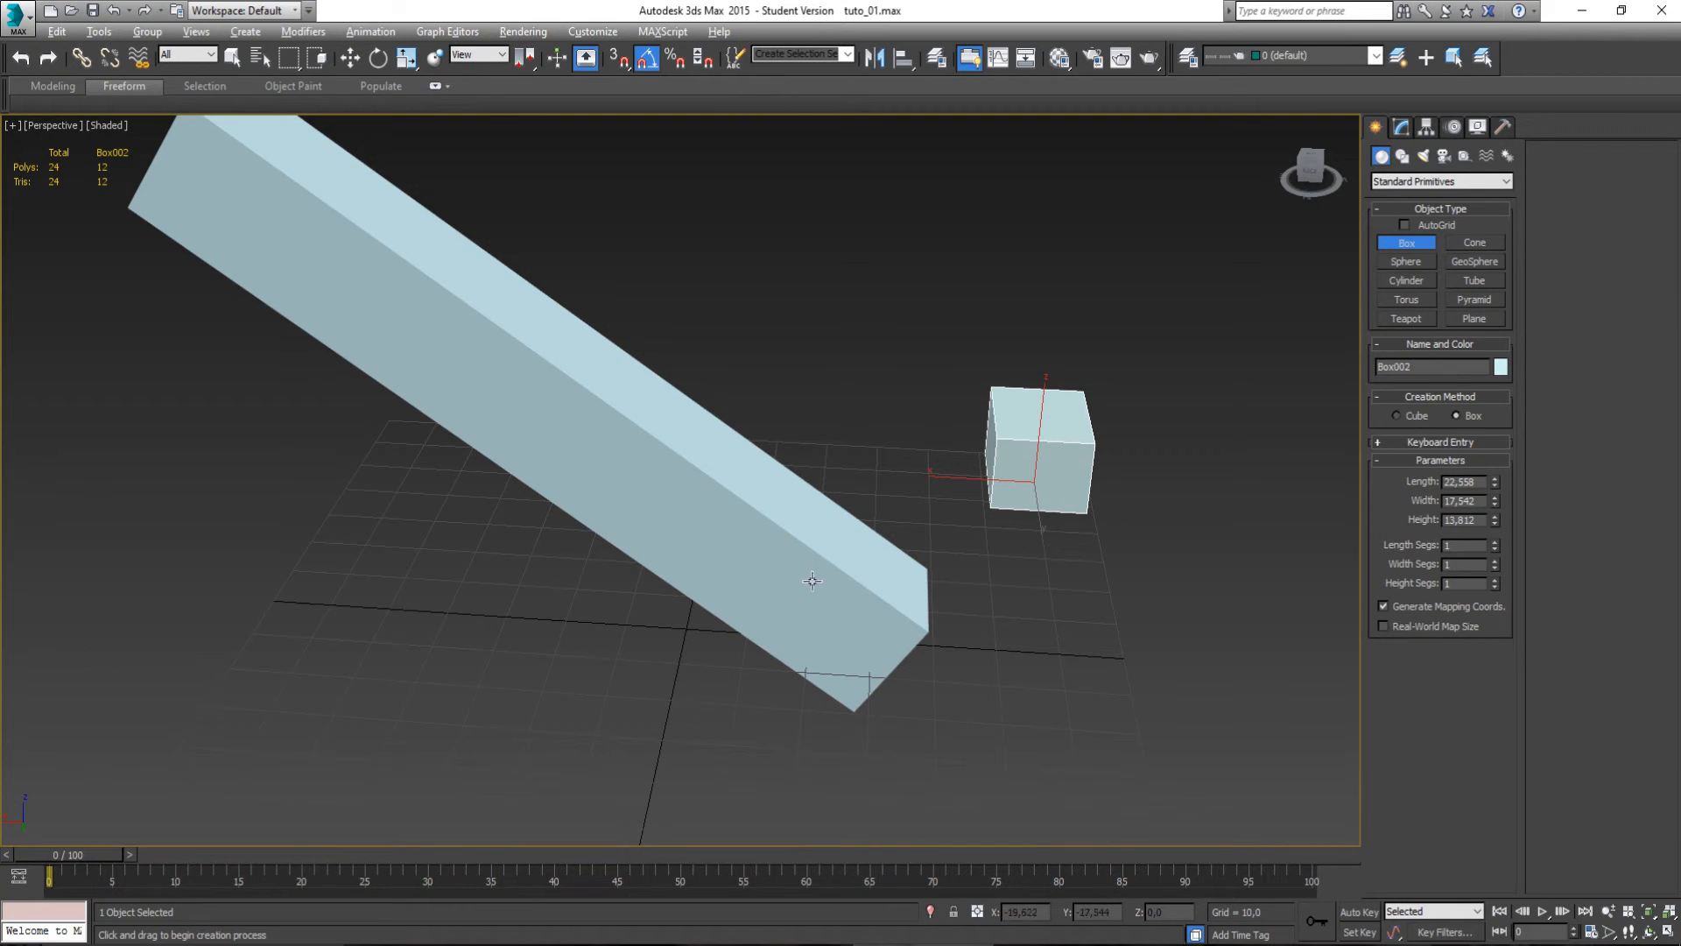
Align the small box to the bar, pivot point to pivot point, in X, Y and Z position and orientation.
key(alt+a)
click(725, 485)
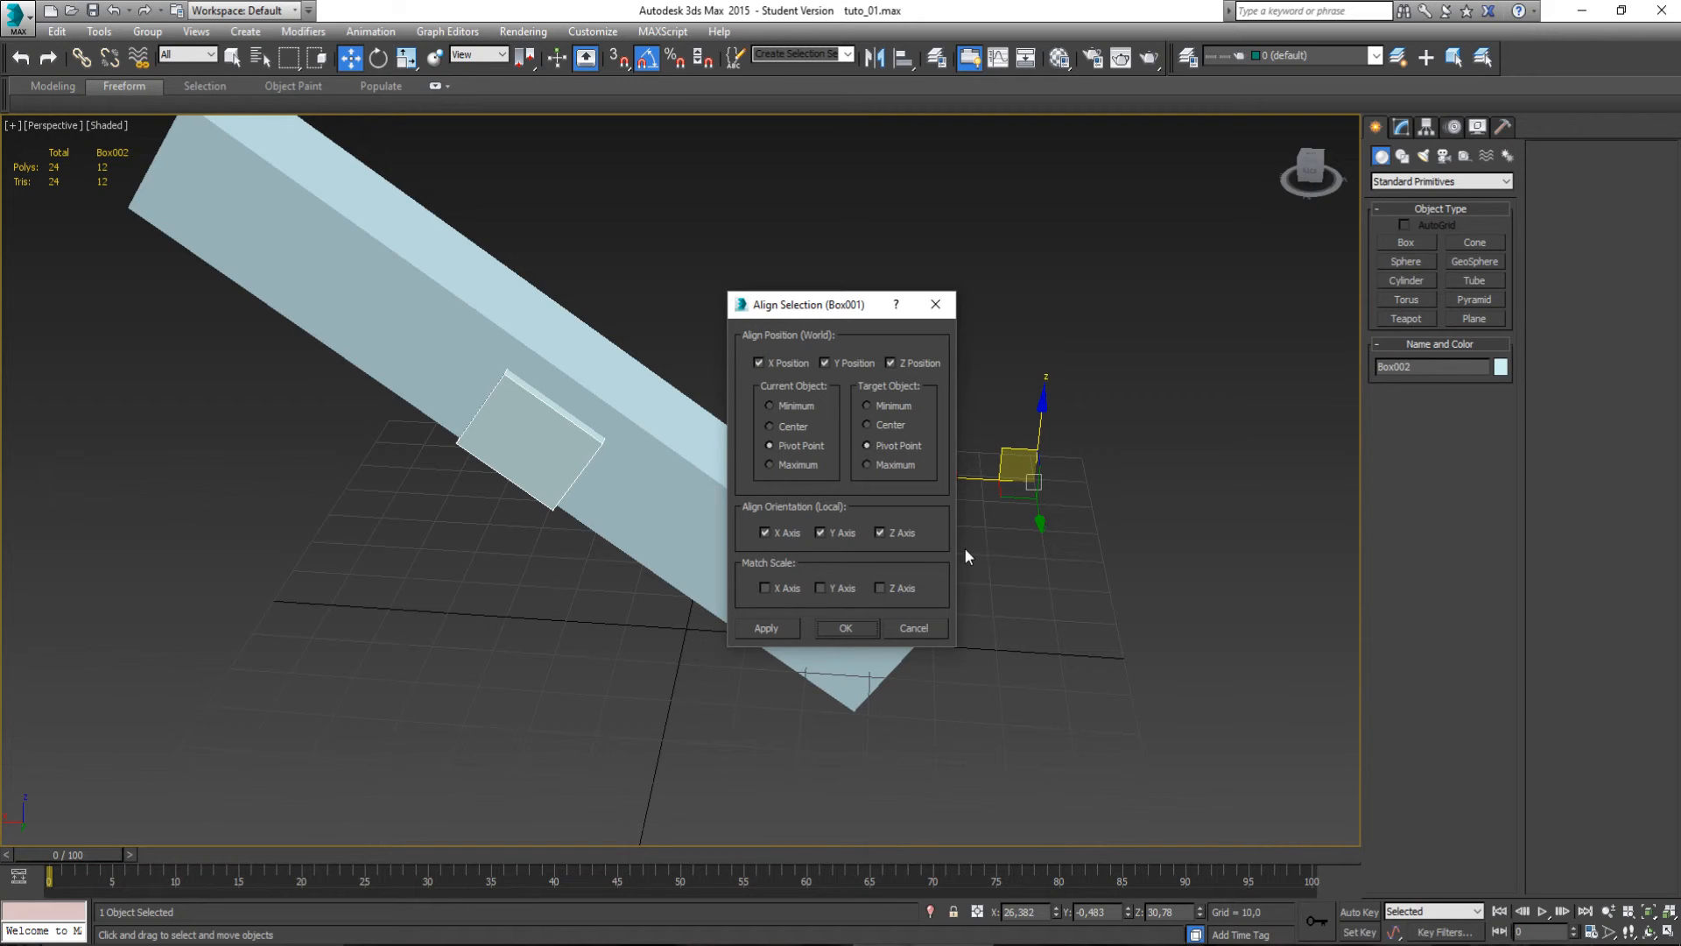
click(848, 627)
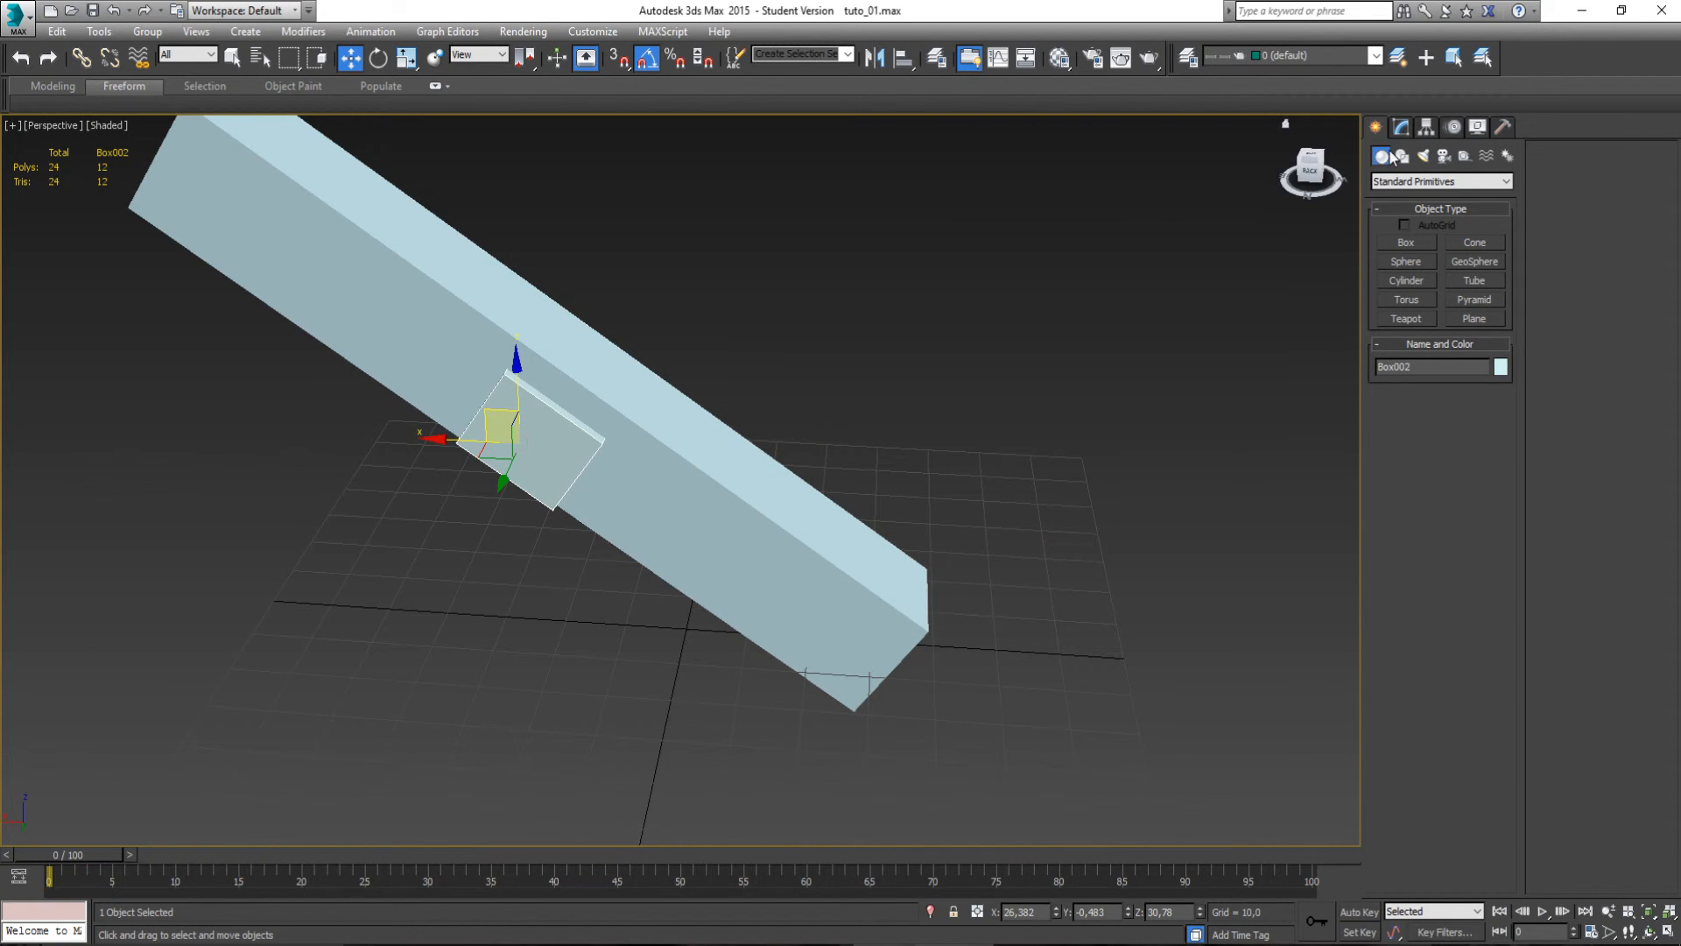
Add an Edit Poly modifier to the small box aligned with the bar.
click(1401, 127)
click(1506, 177)
key(e)
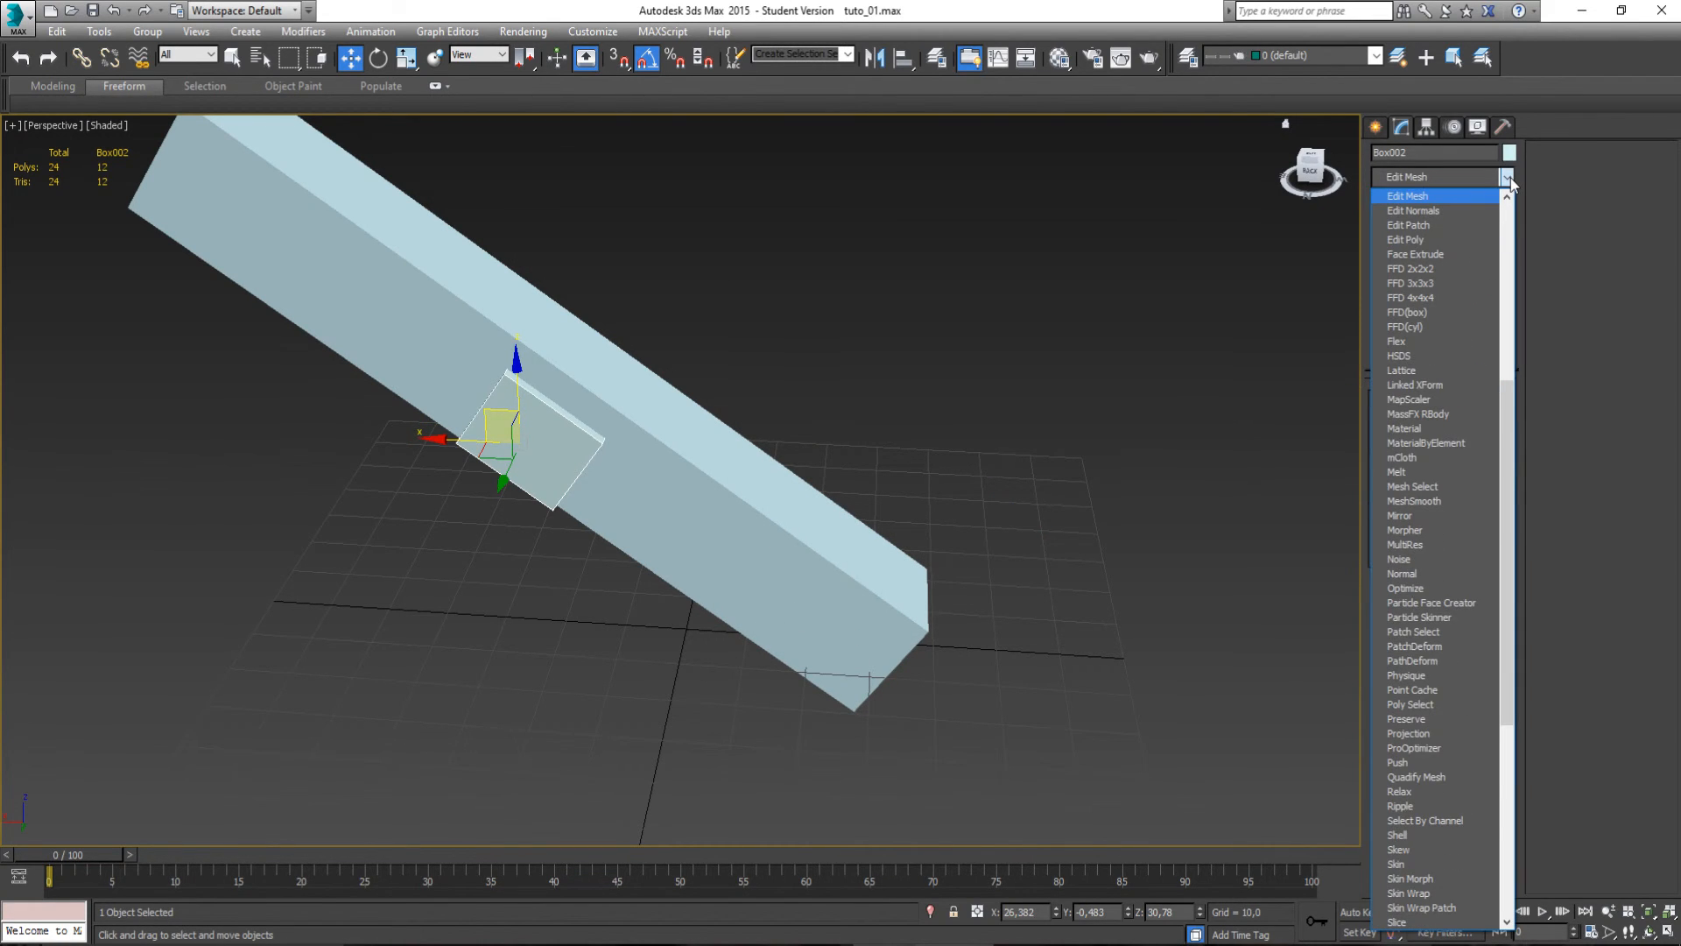
key(Down)
key(Down)
key(Down)
key(Return)
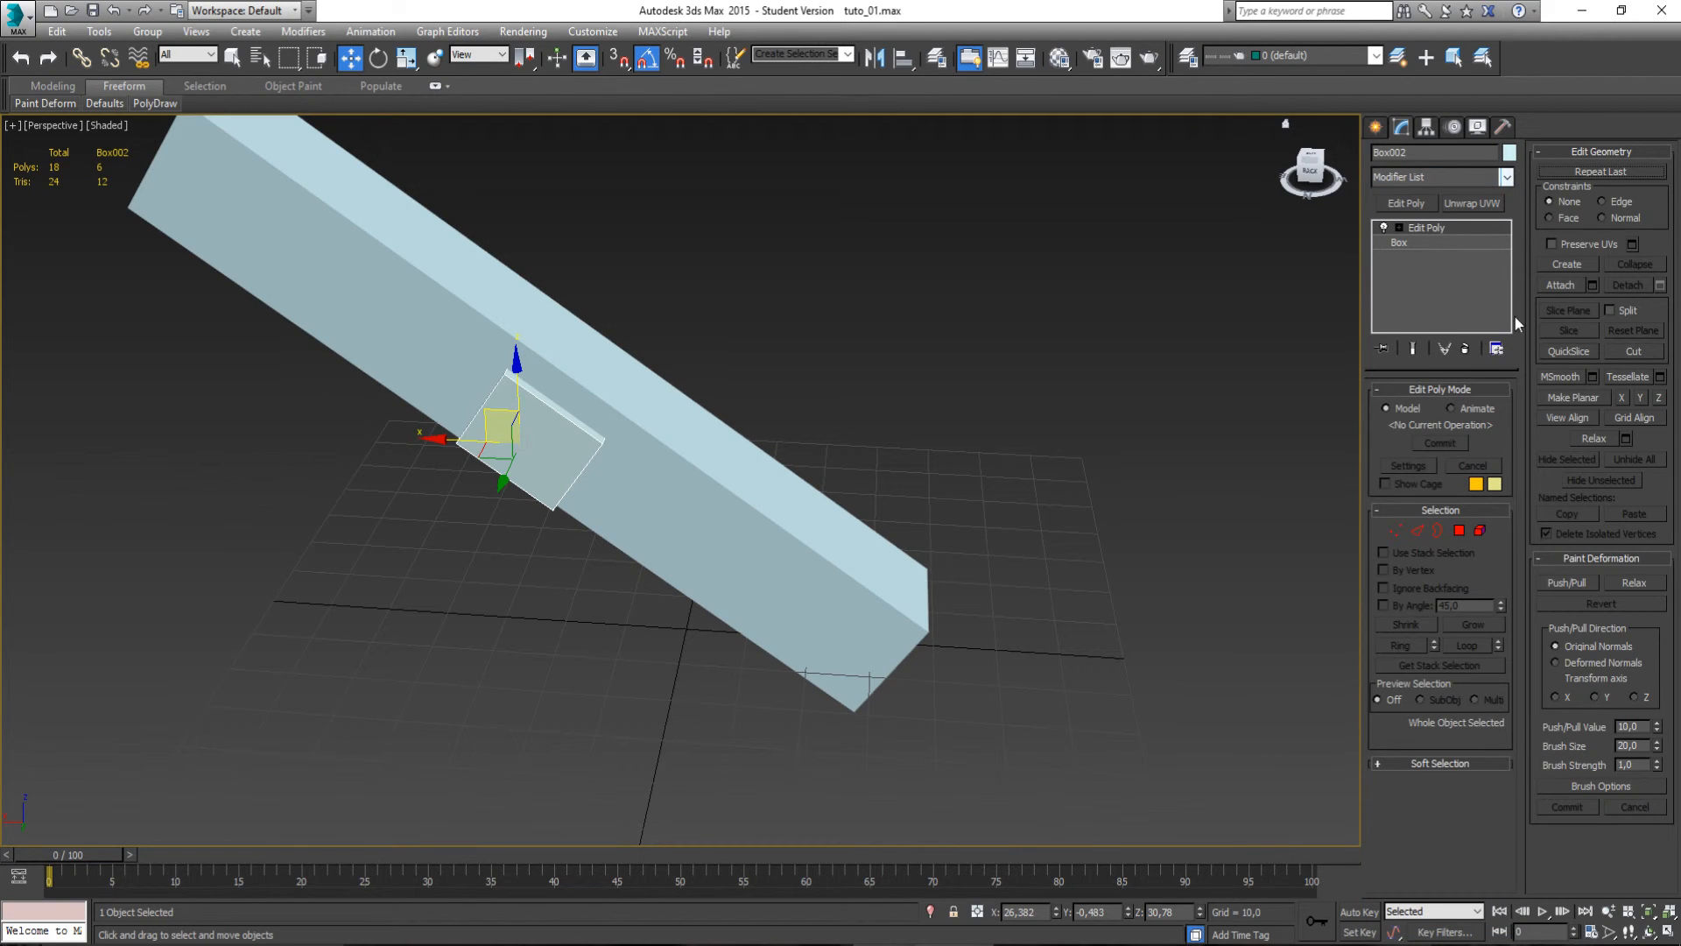
Attach the long bar to the small box's editable mesh.
click(1562, 286)
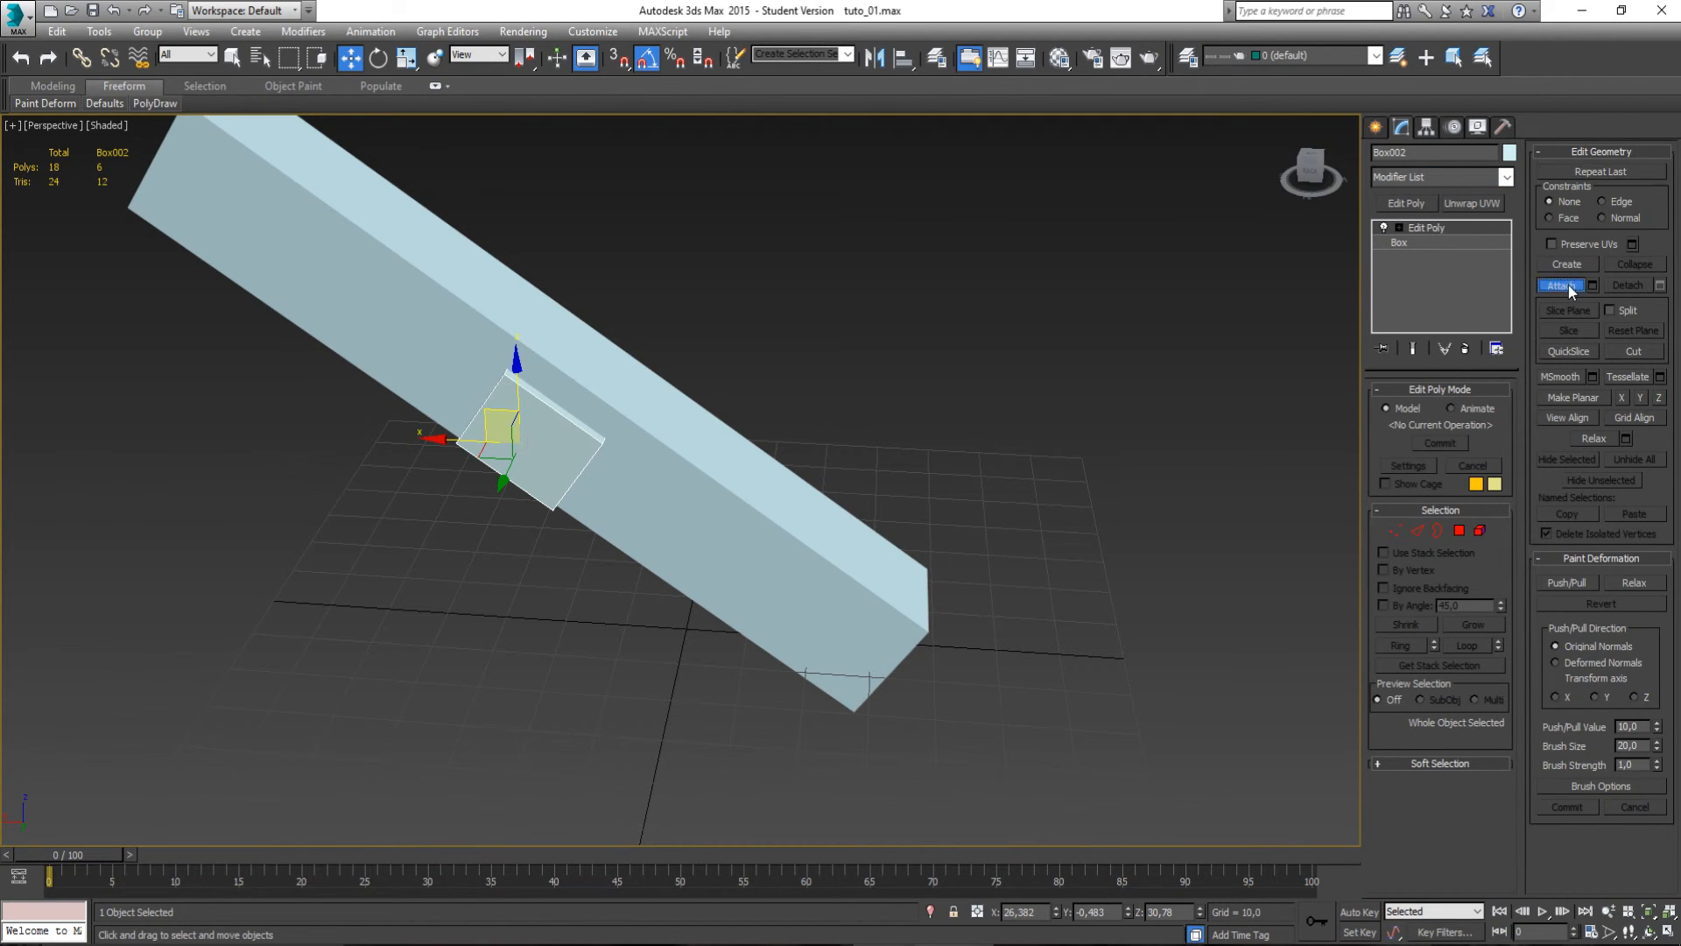
click(793, 514)
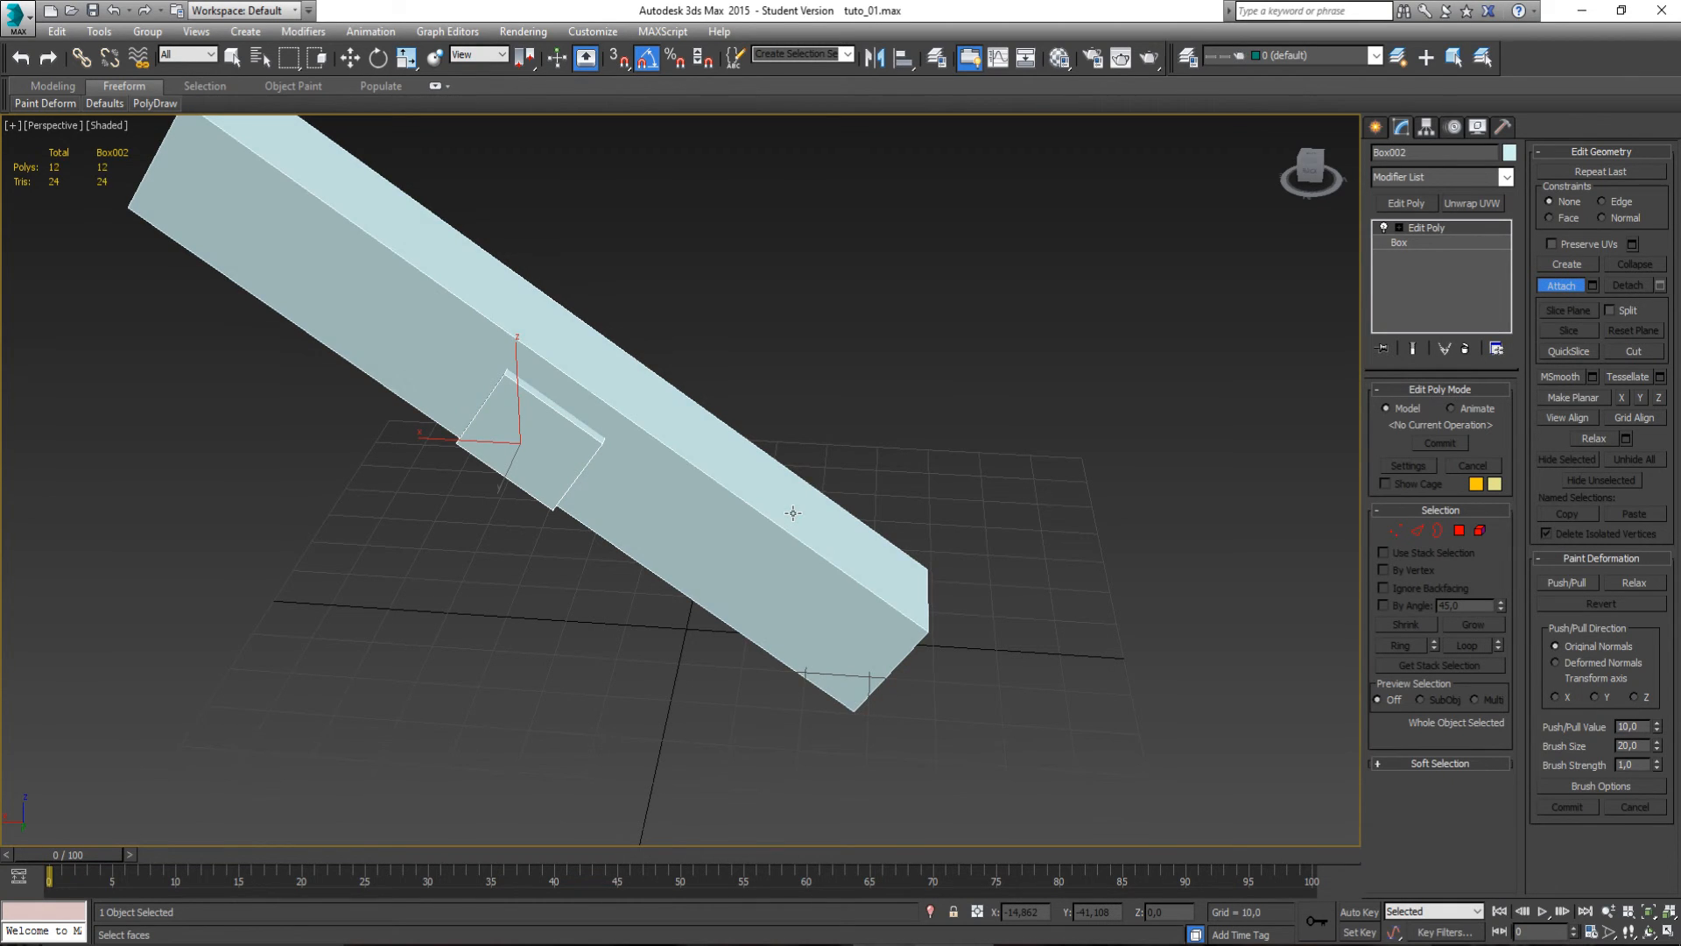
click(1564, 284)
Delete the small box's element from the combined mesh so only the long bar's geometry remains.
click(1484, 533)
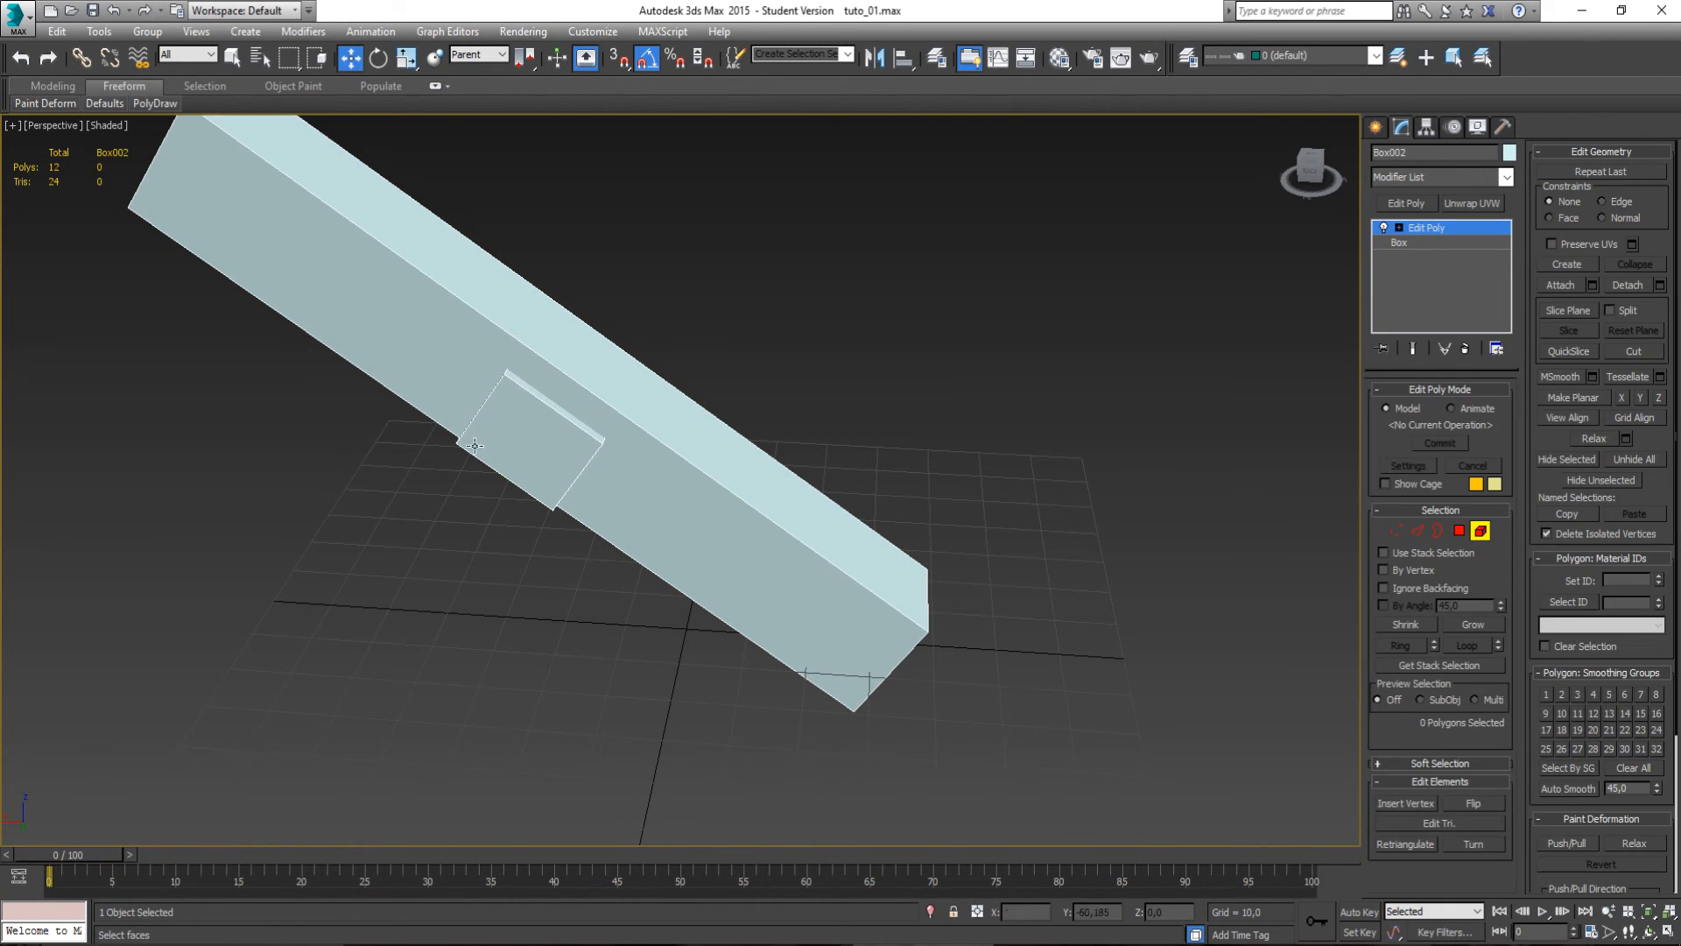
click(475, 445)
key(Delete)
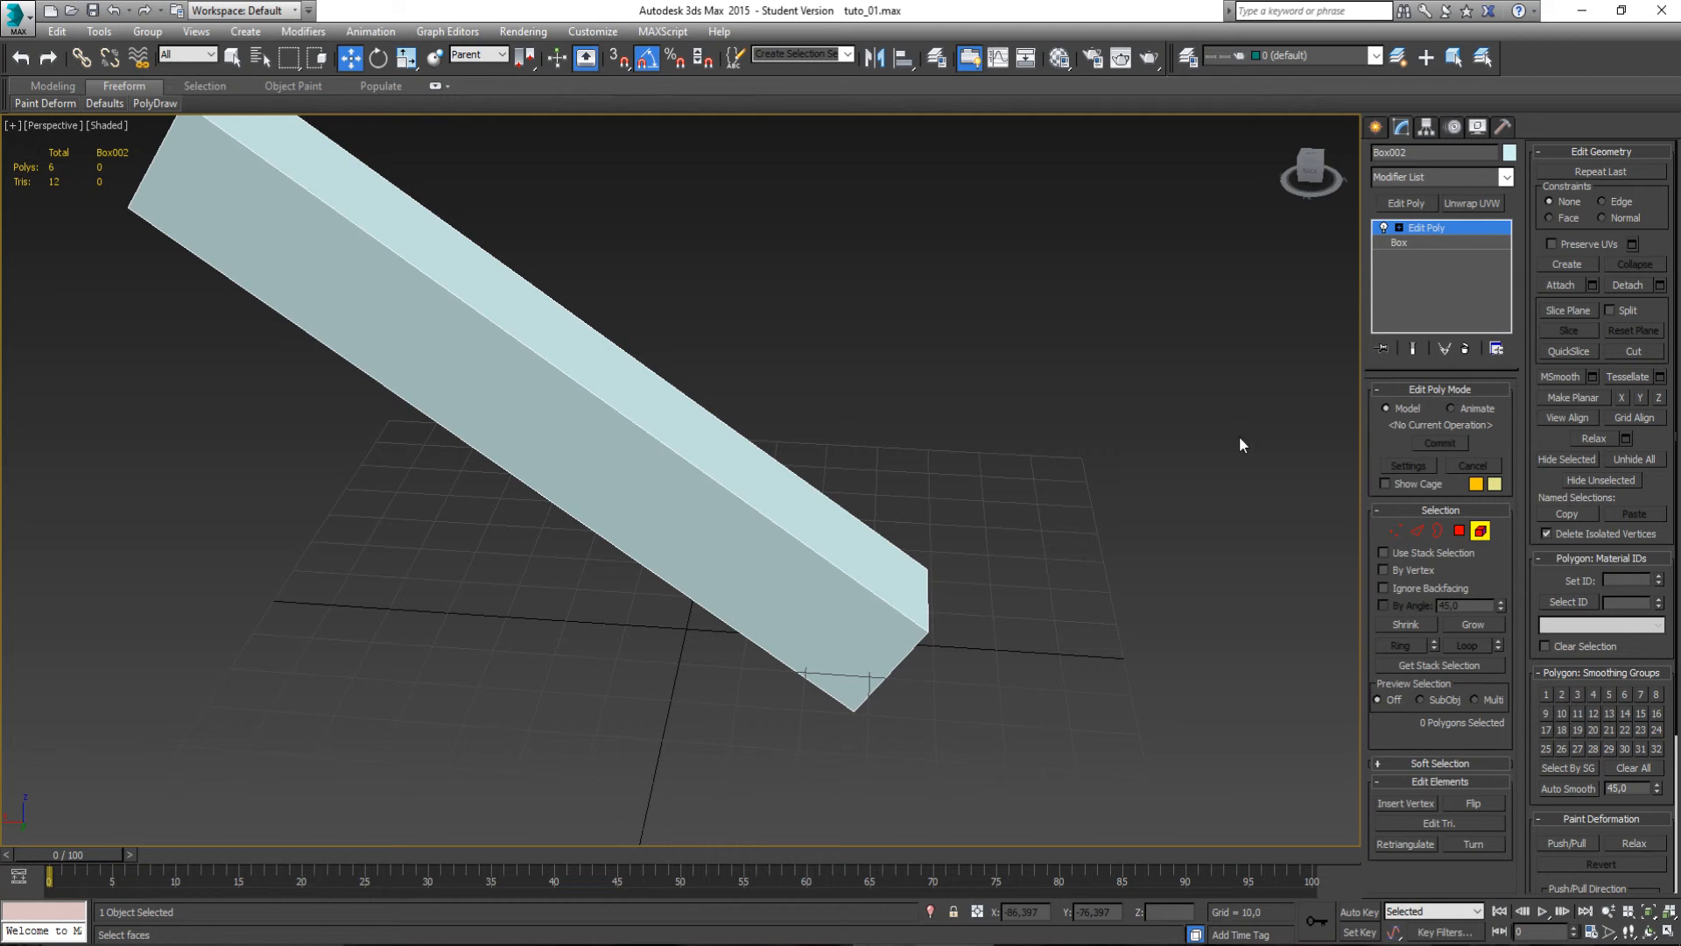
click(1480, 531)
Examine the attached bar's rotation and scale values on X, Y and Z at object level.
alt+middle_drag(675, 481, 739, 499)
alt+middle_drag(794, 448, 743, 407)
key(e)
key(r)
key(e)
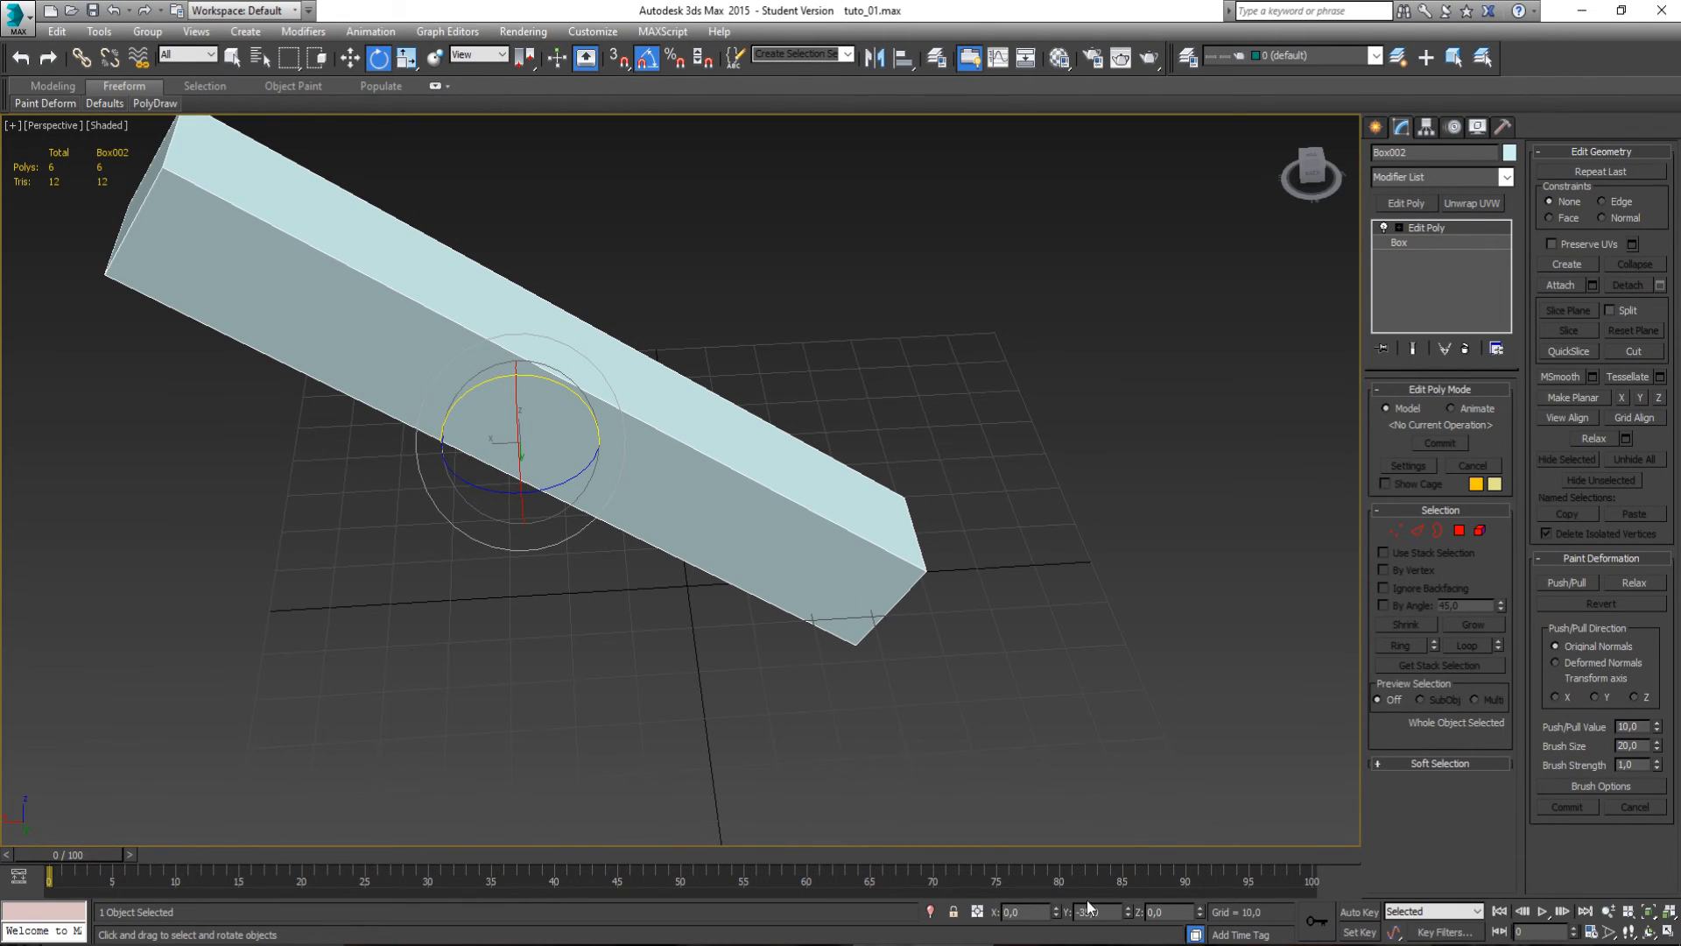
key(r)
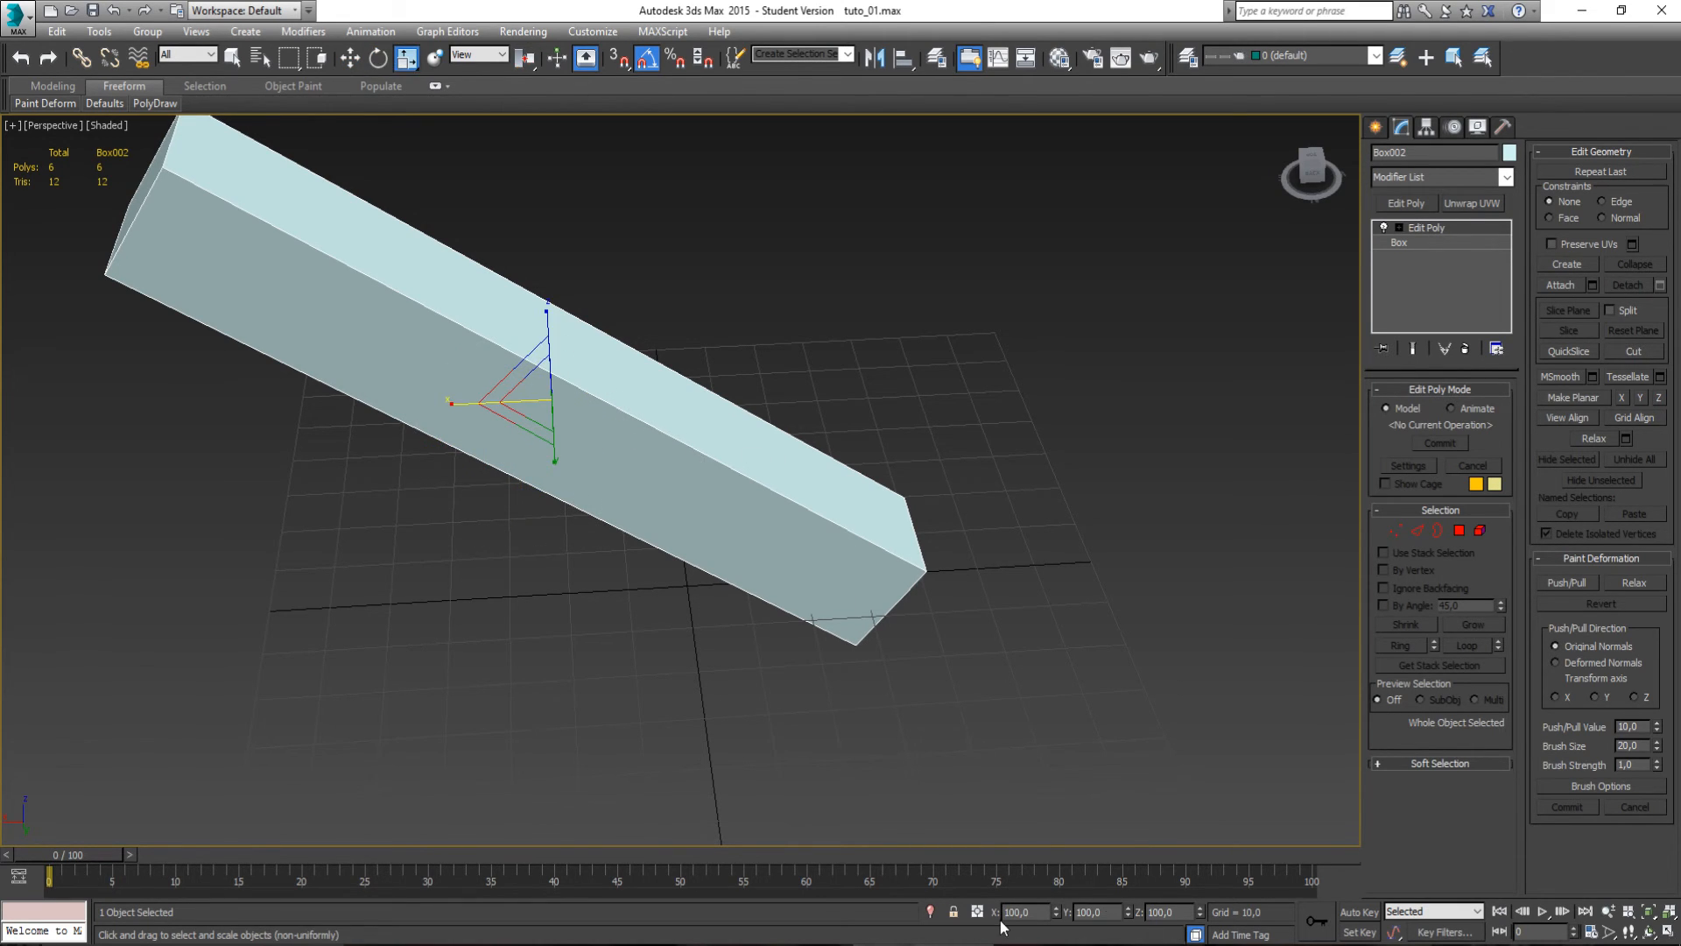
alt+middle_drag(1022, 664, 904, 522)
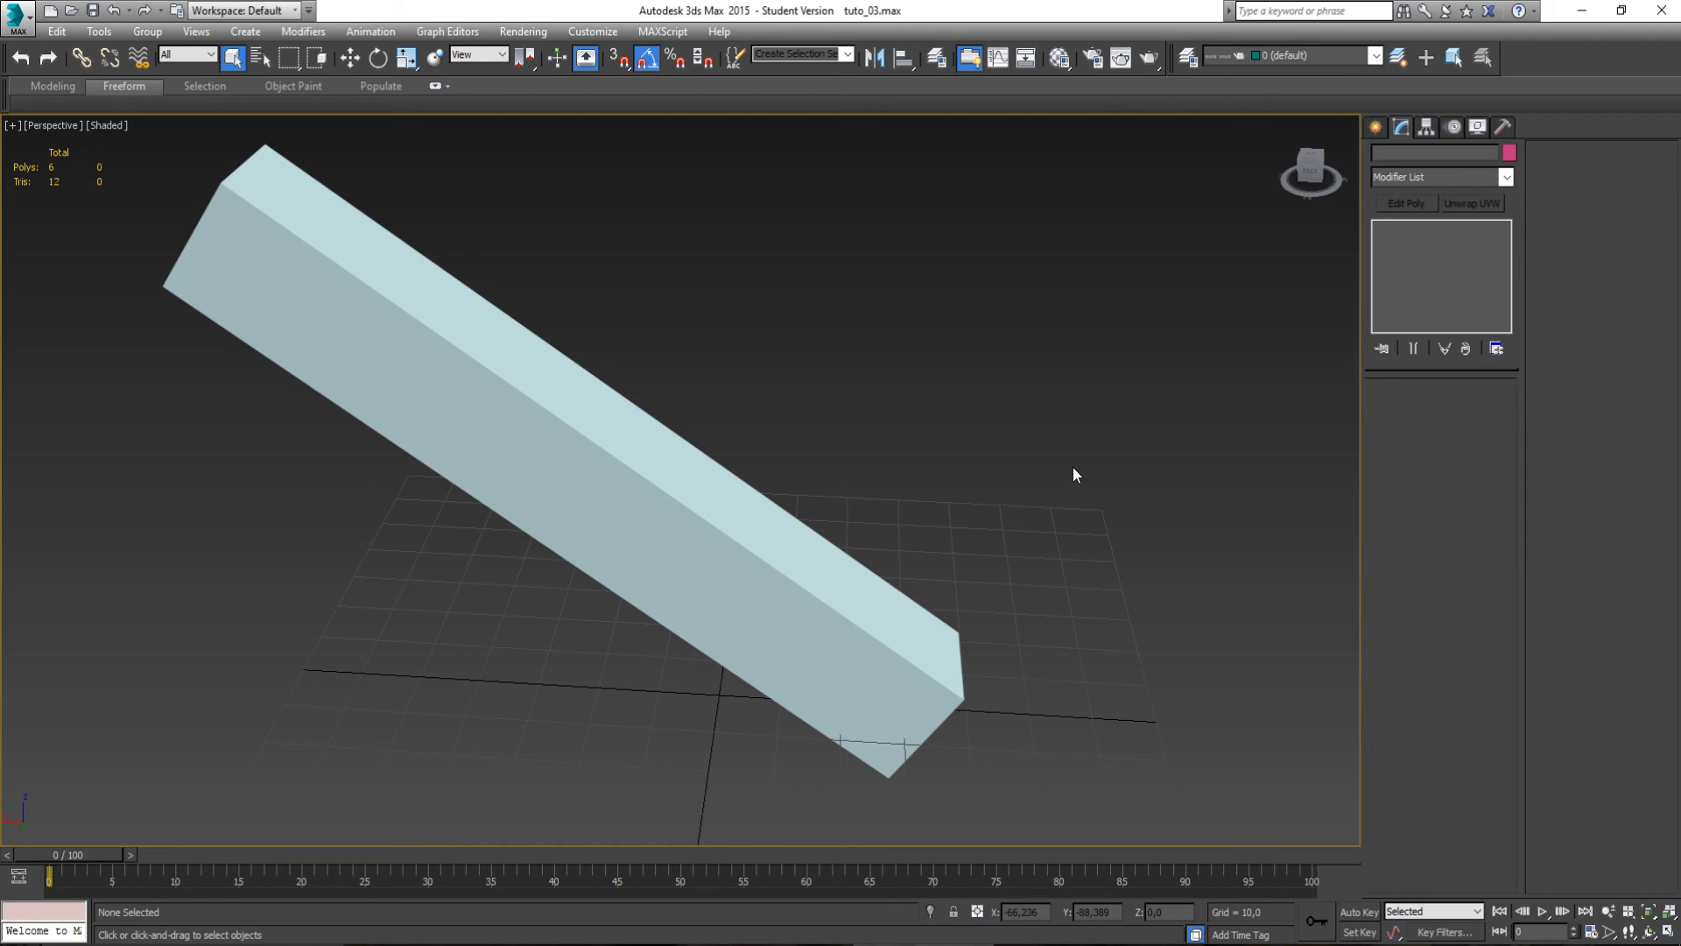
Delete the bar and create a box near the grid centre, about 19.3 long, 19.2 wide and 15 high.
click(911, 618)
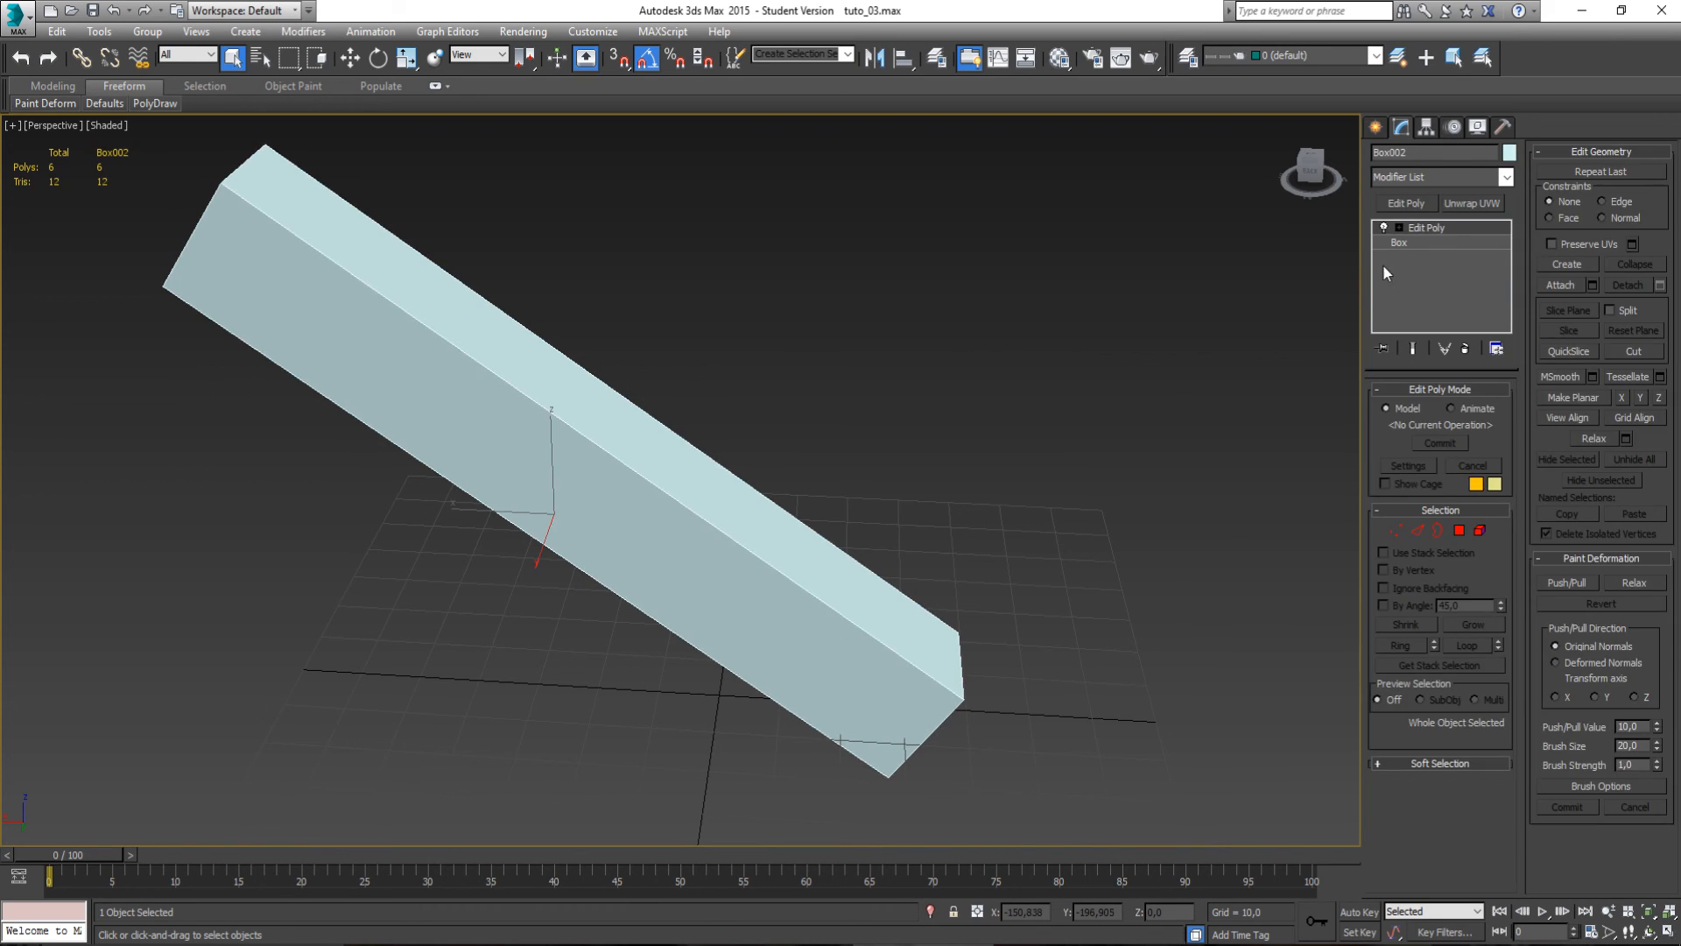
key(Delete)
click(1375, 127)
click(1406, 242)
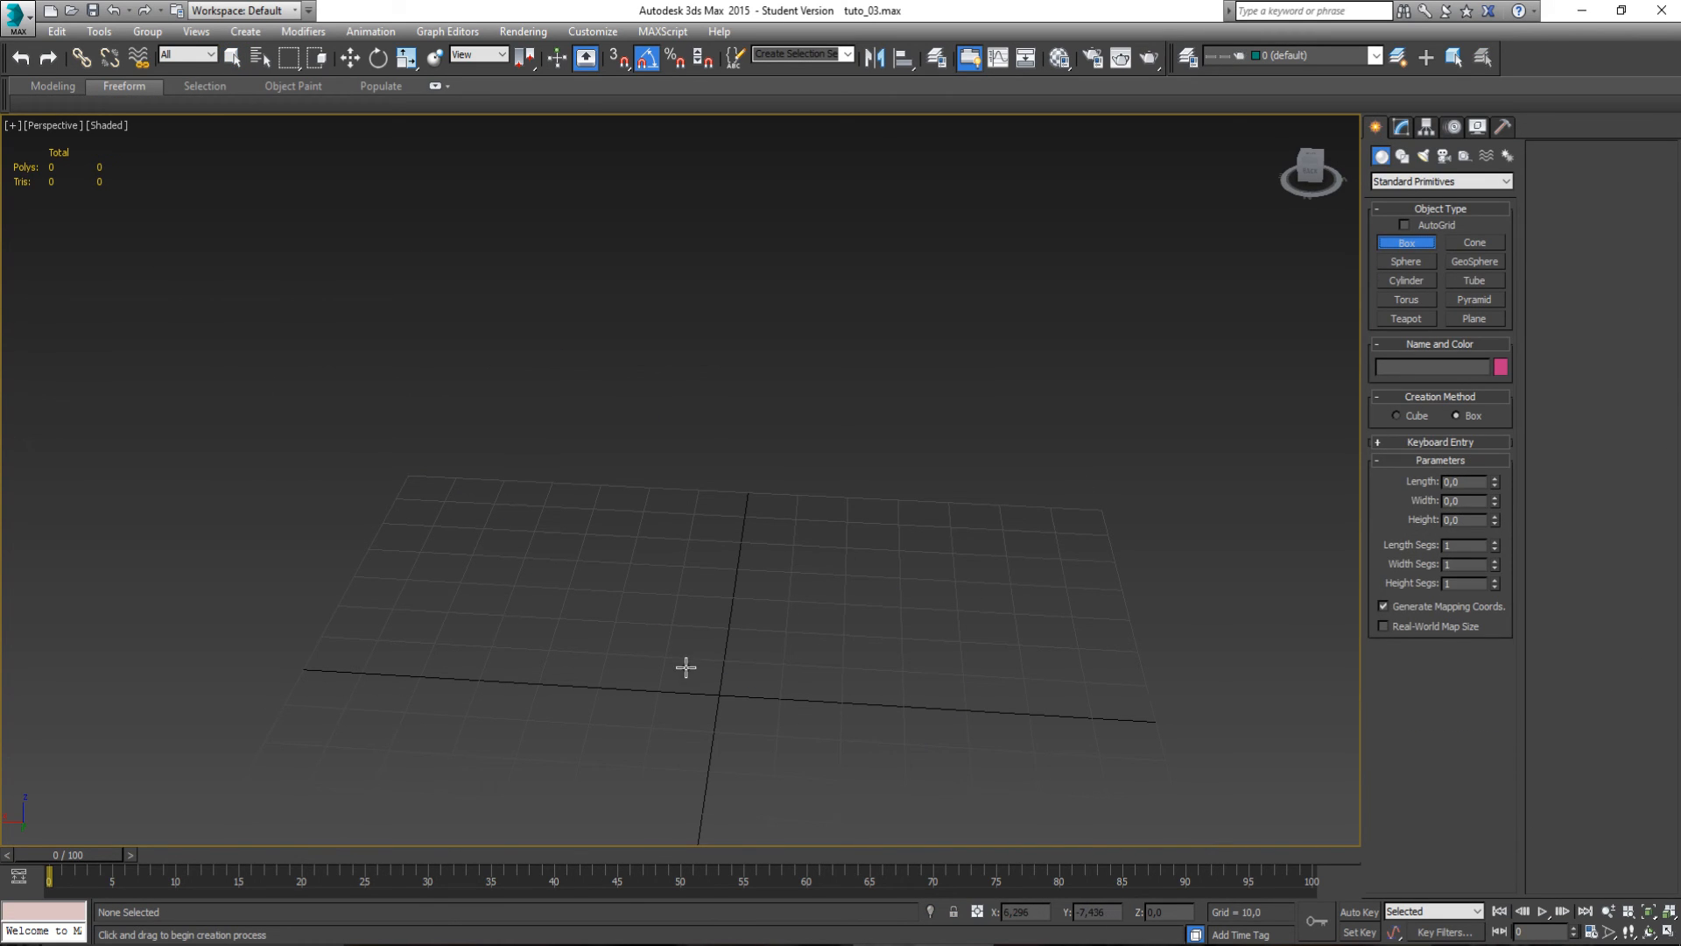
drag(665, 667, 777, 734)
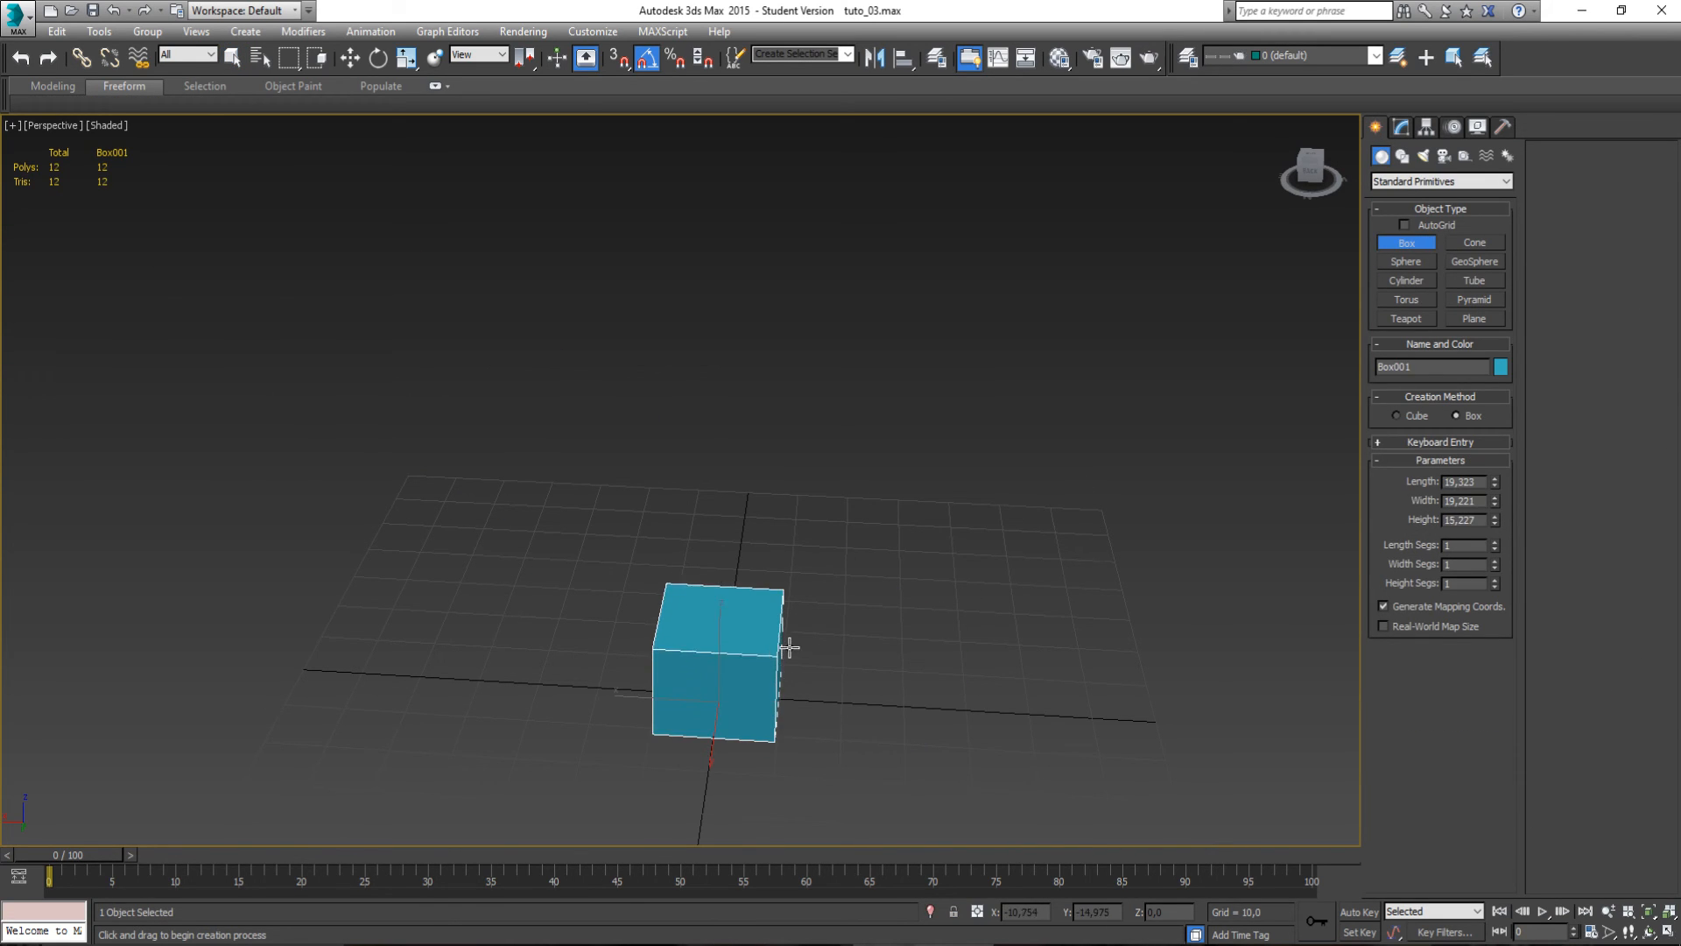
click(791, 641)
Try scaling the new box along Y at object level, and undo the scaling.
alt+middle_drag(996, 498, 926, 525)
key(e)
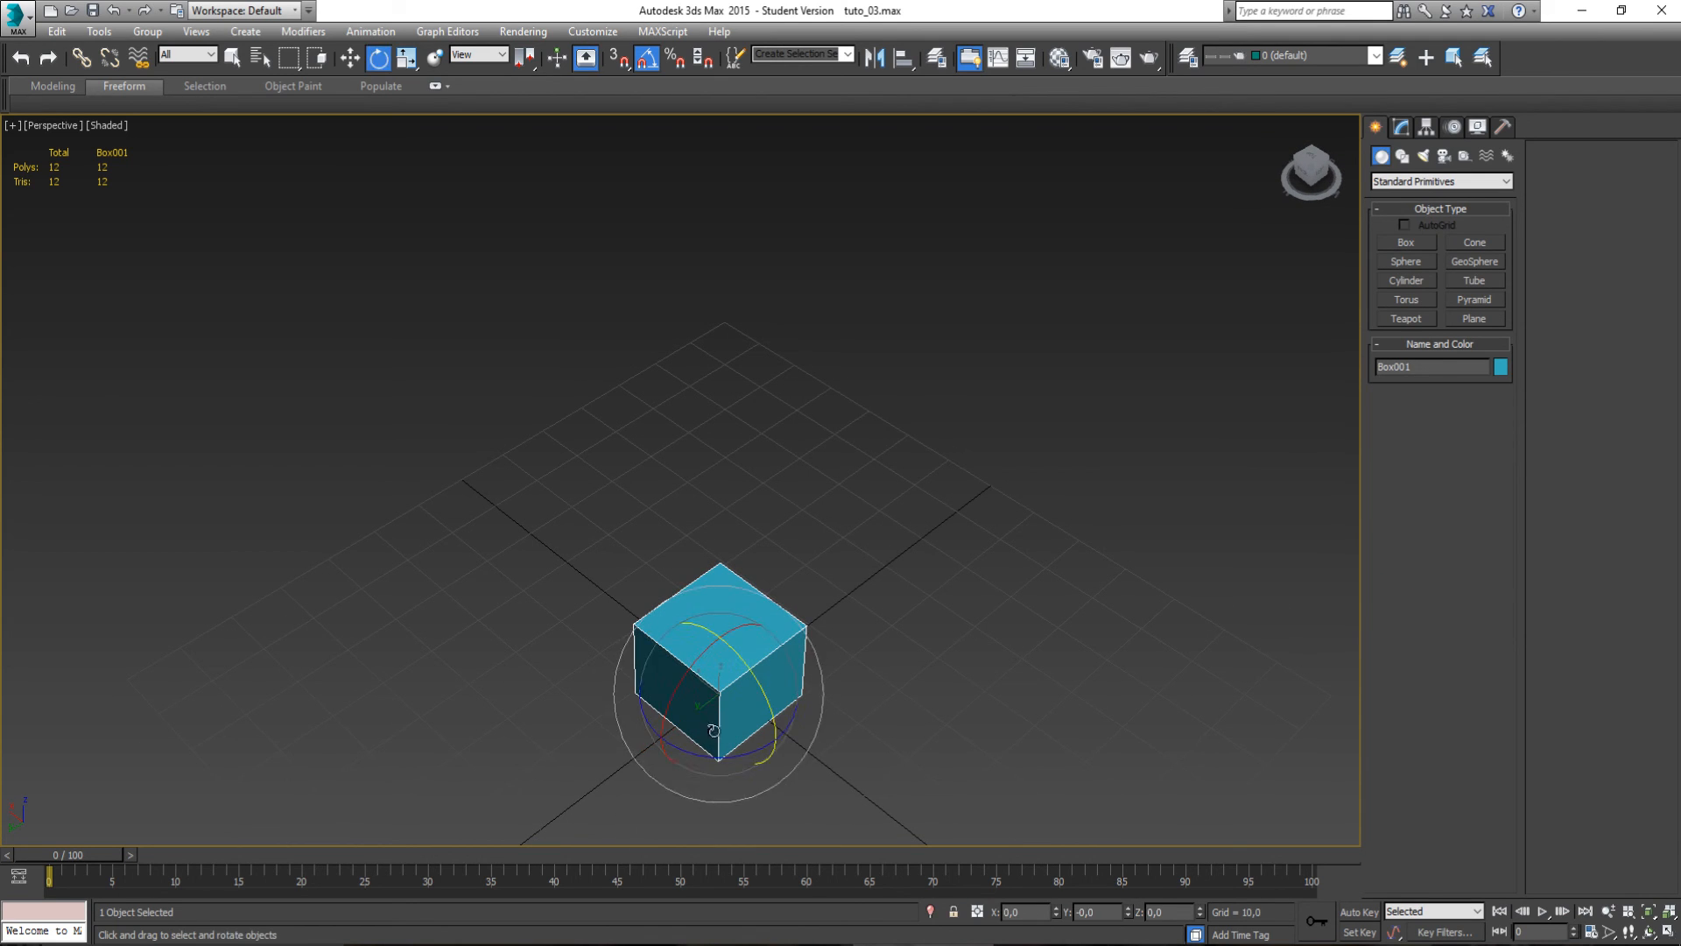
key(r)
drag(646, 713, 709, 675)
key(ctrl+z)
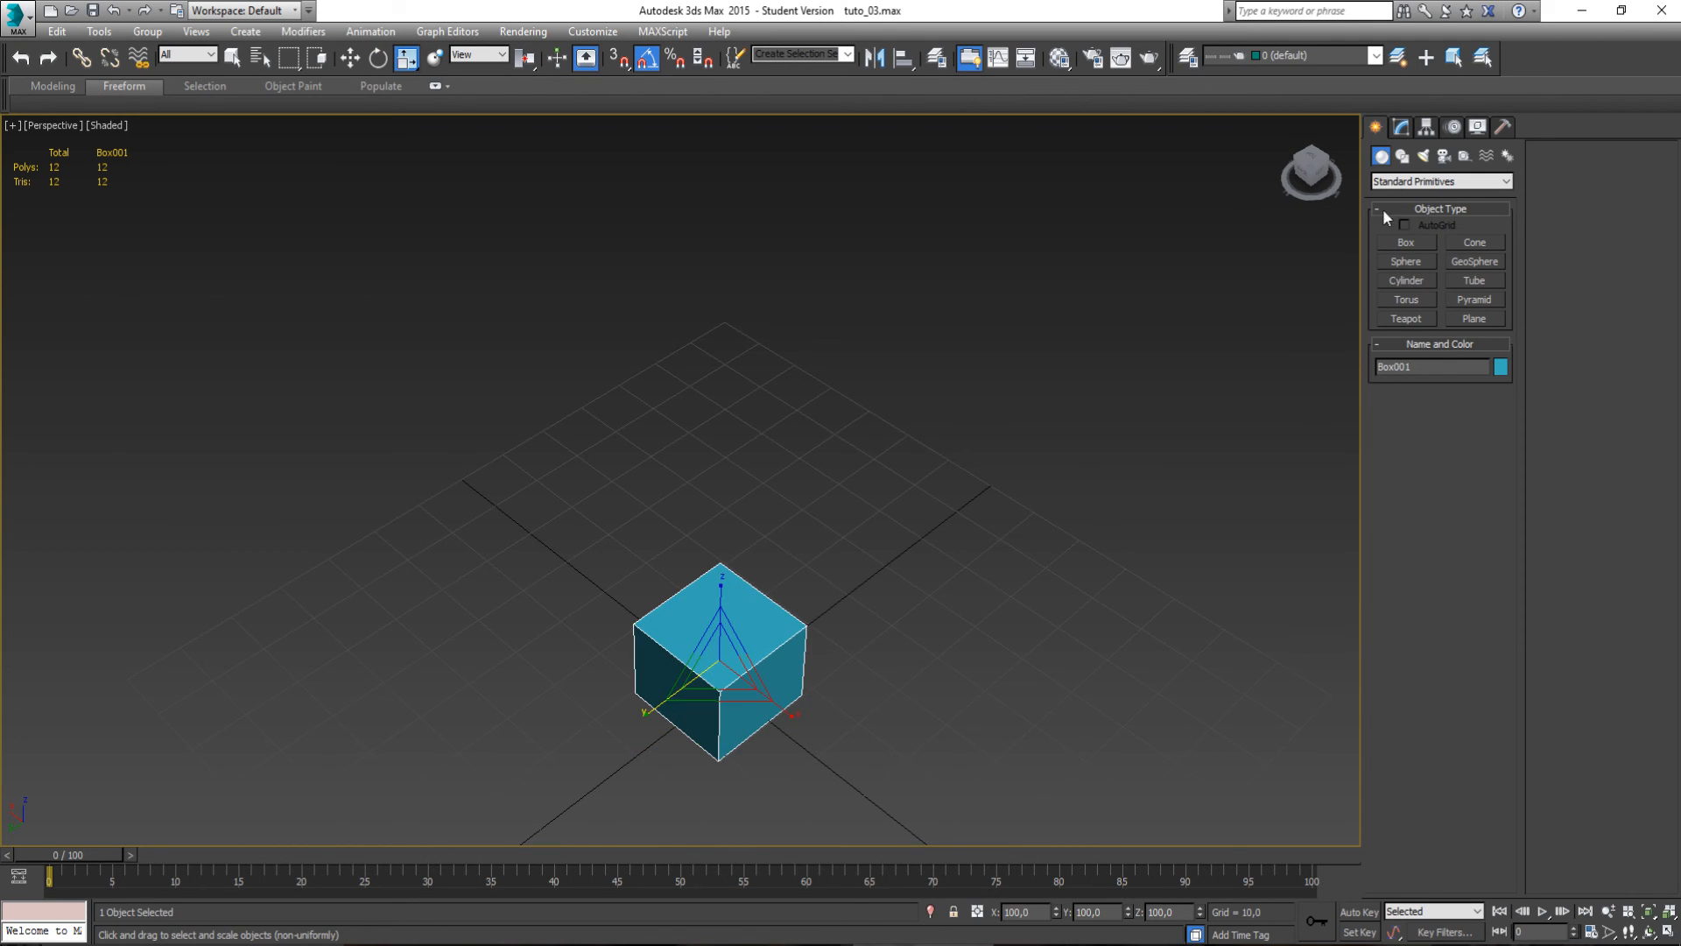
Apply an Edit Poly modifier to the newly created box.
click(1411, 129)
click(1509, 181)
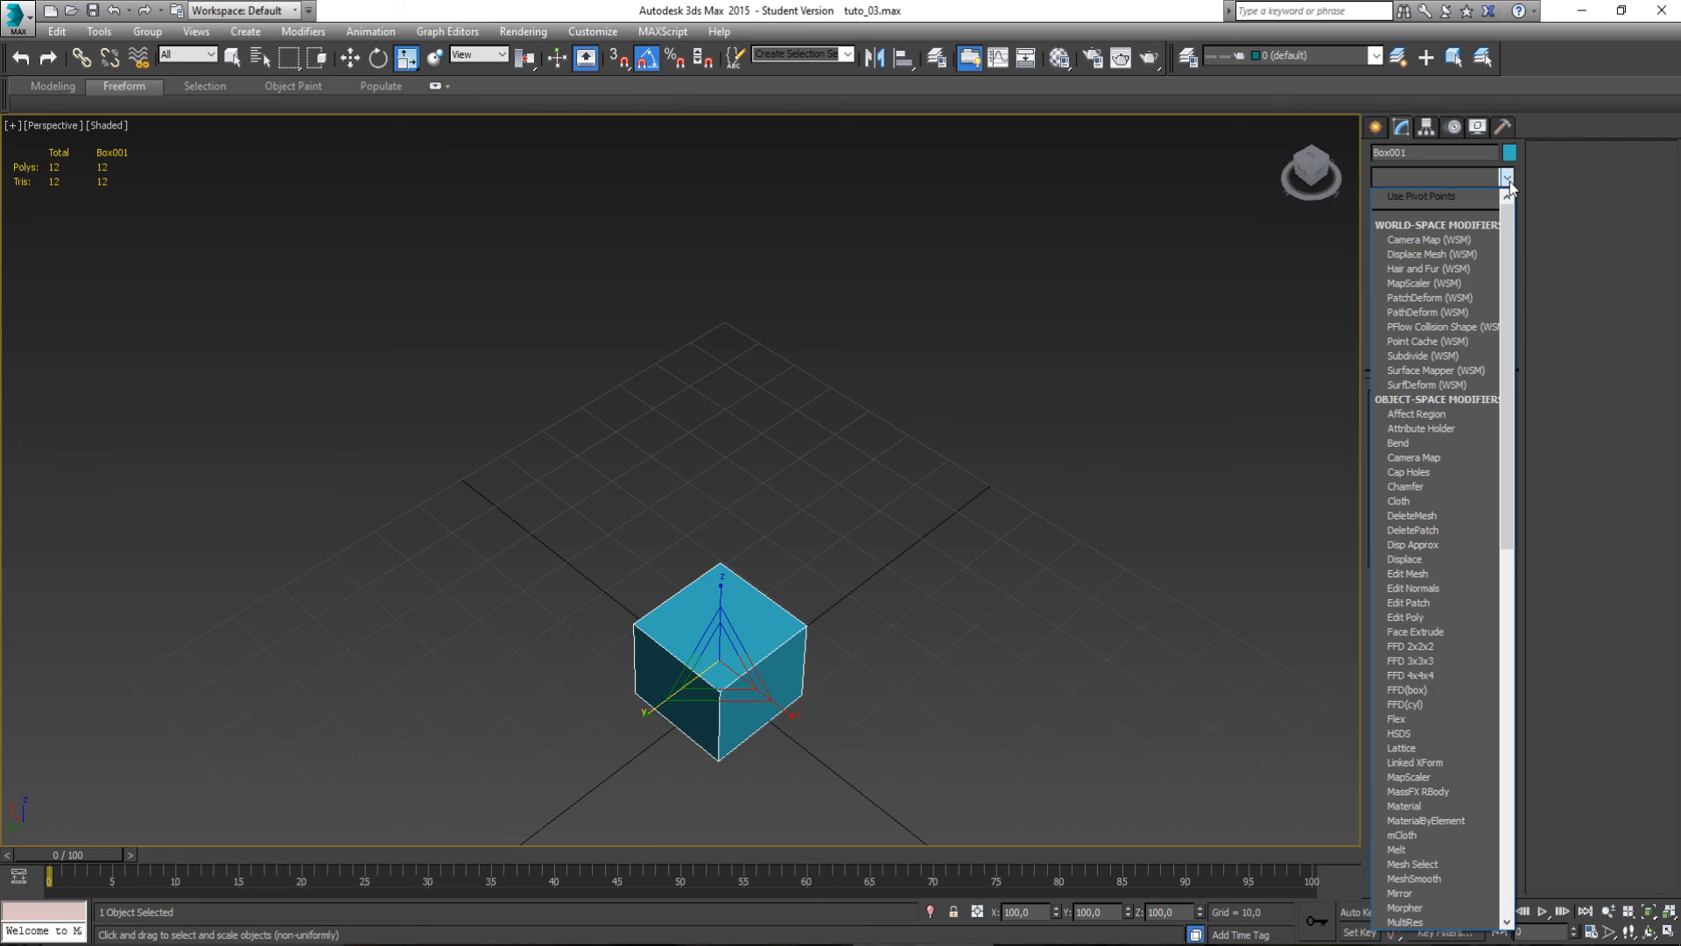
key(e)
key(Down)
key(Down)
key(Down)
key(Return)
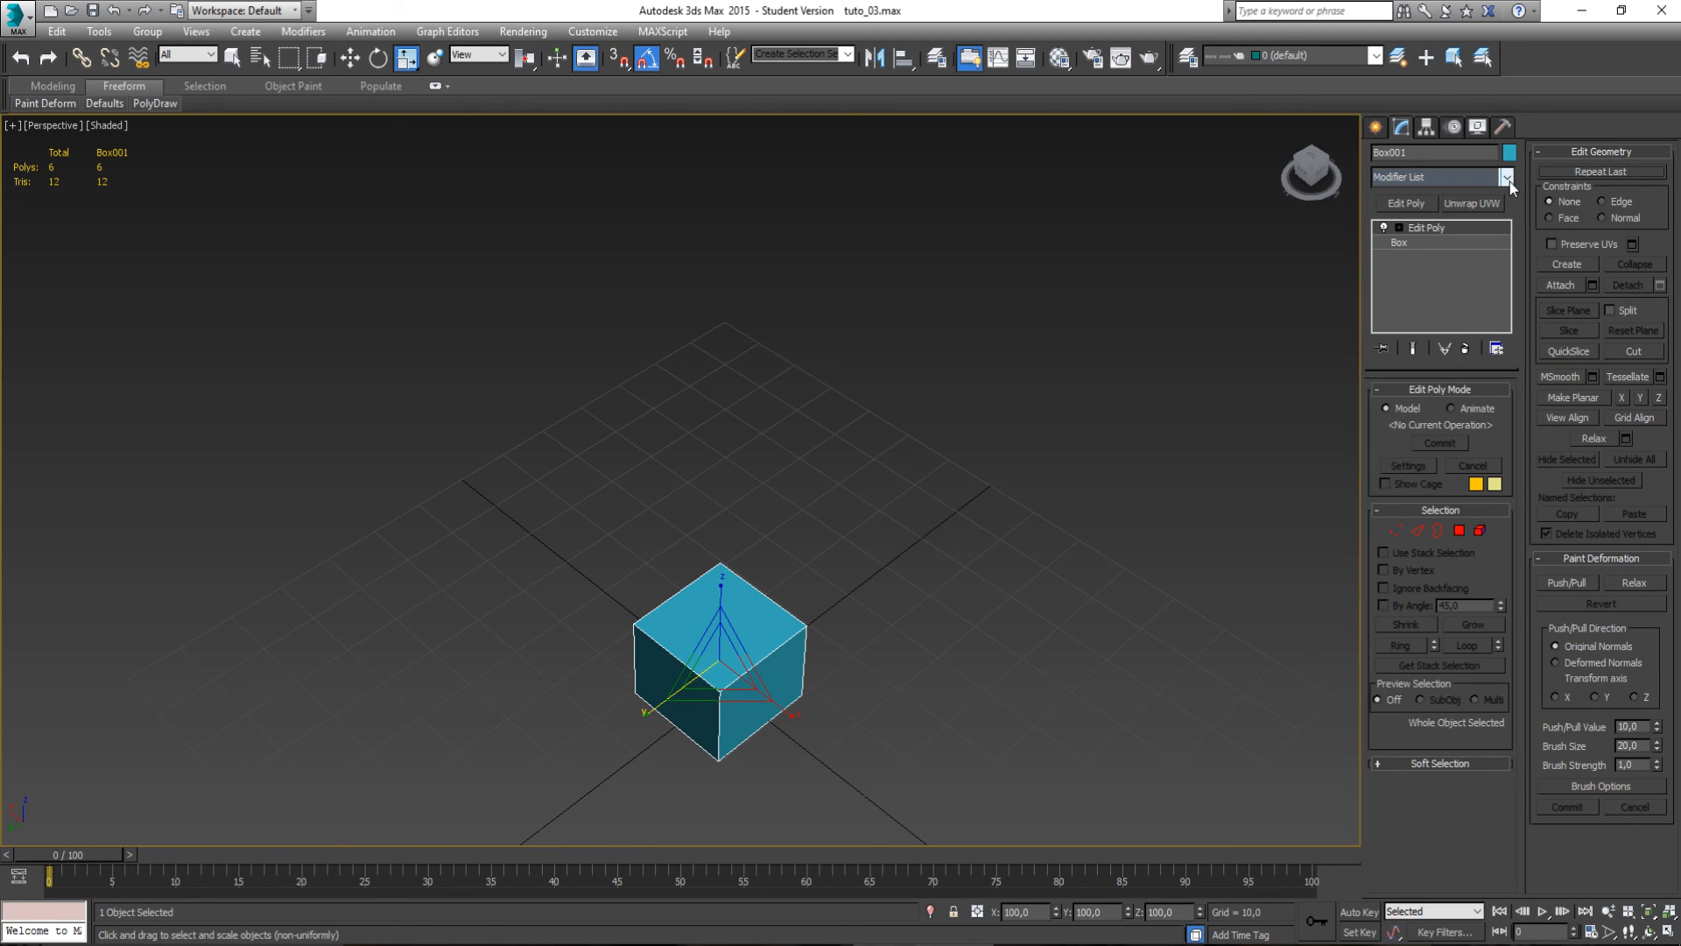
Scale the box's whole element down along Y into a thinner slab and return to object level.
click(1479, 530)
click(742, 722)
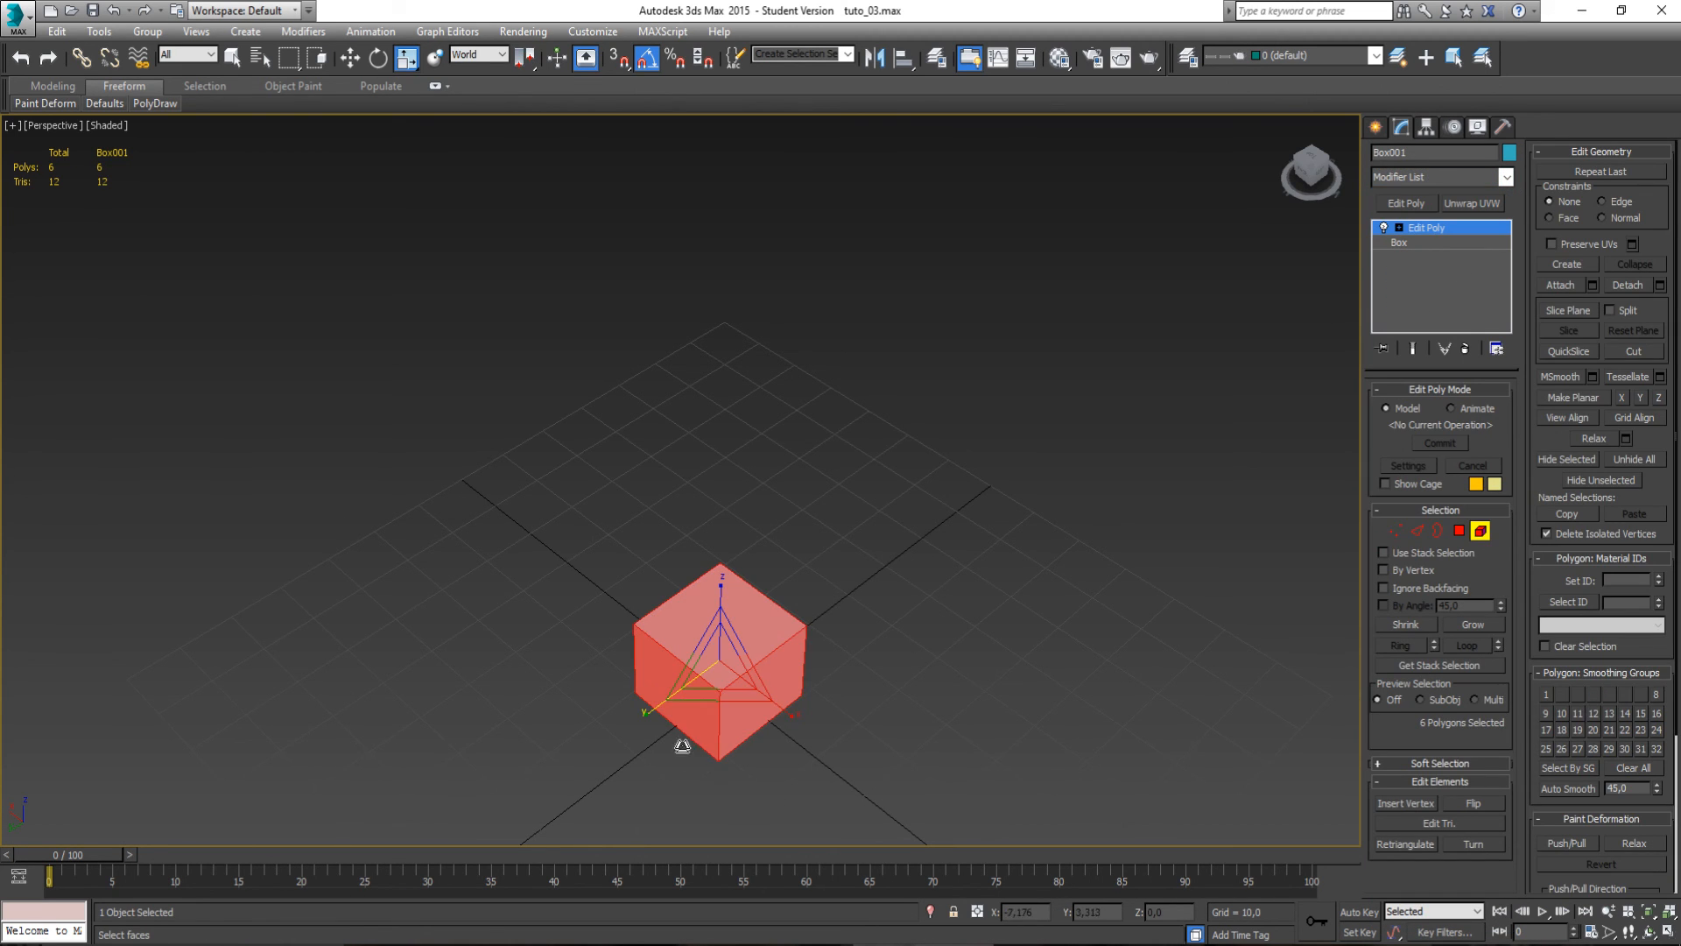
drag(655, 705, 714, 689)
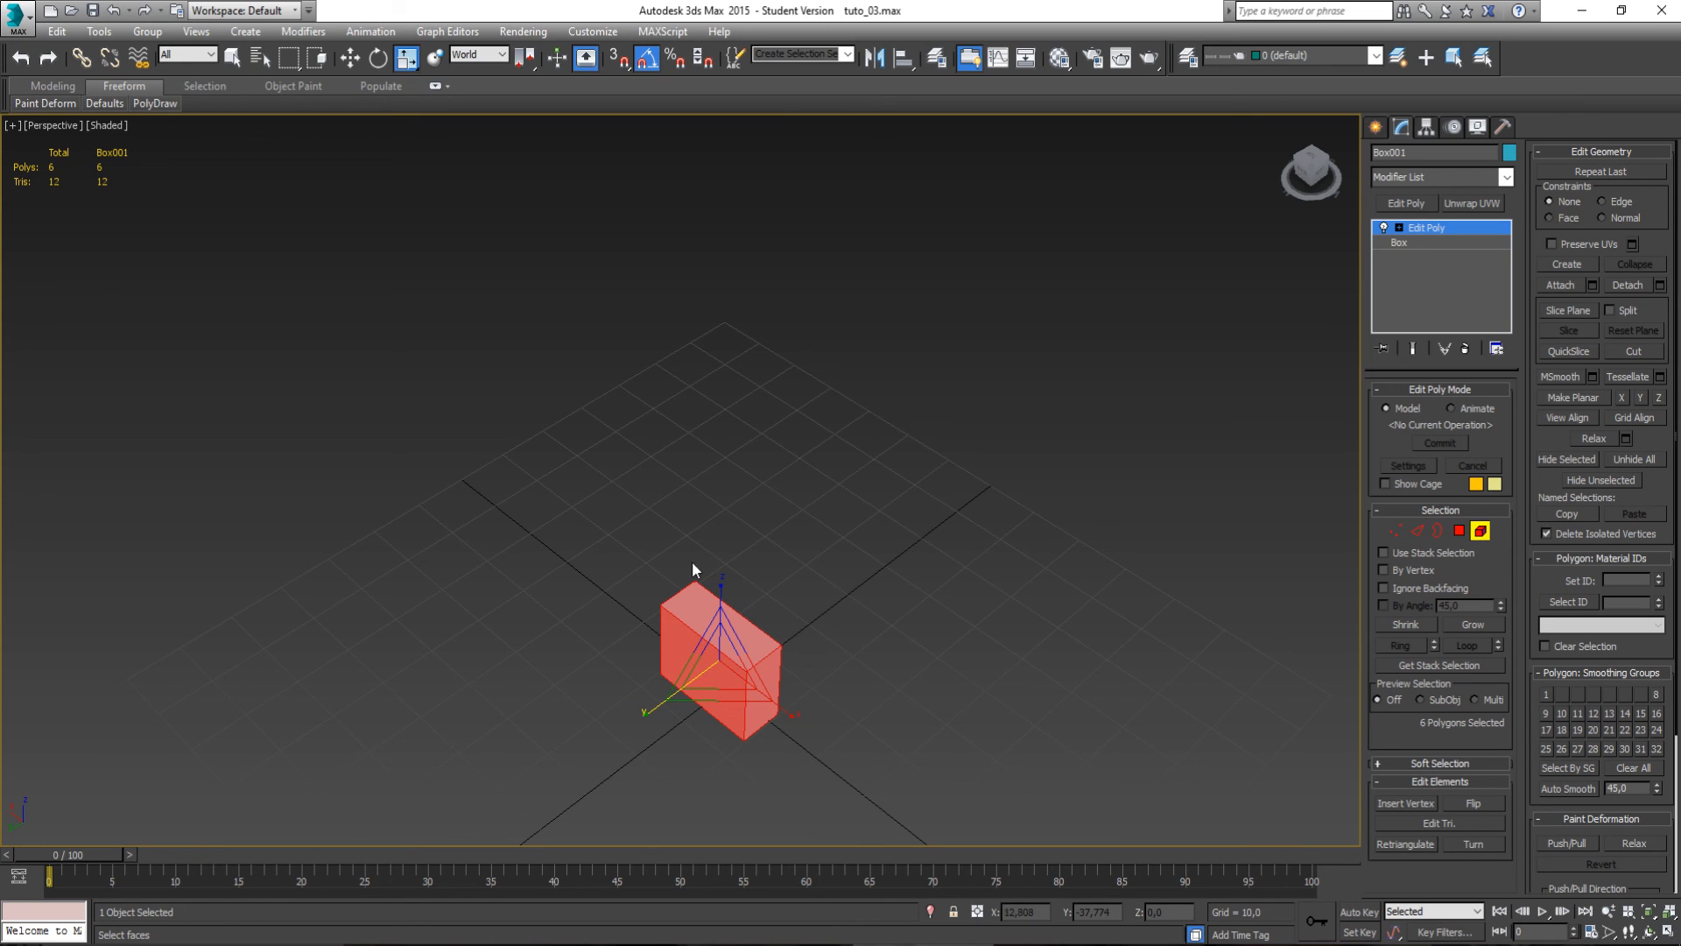
click(1479, 530)
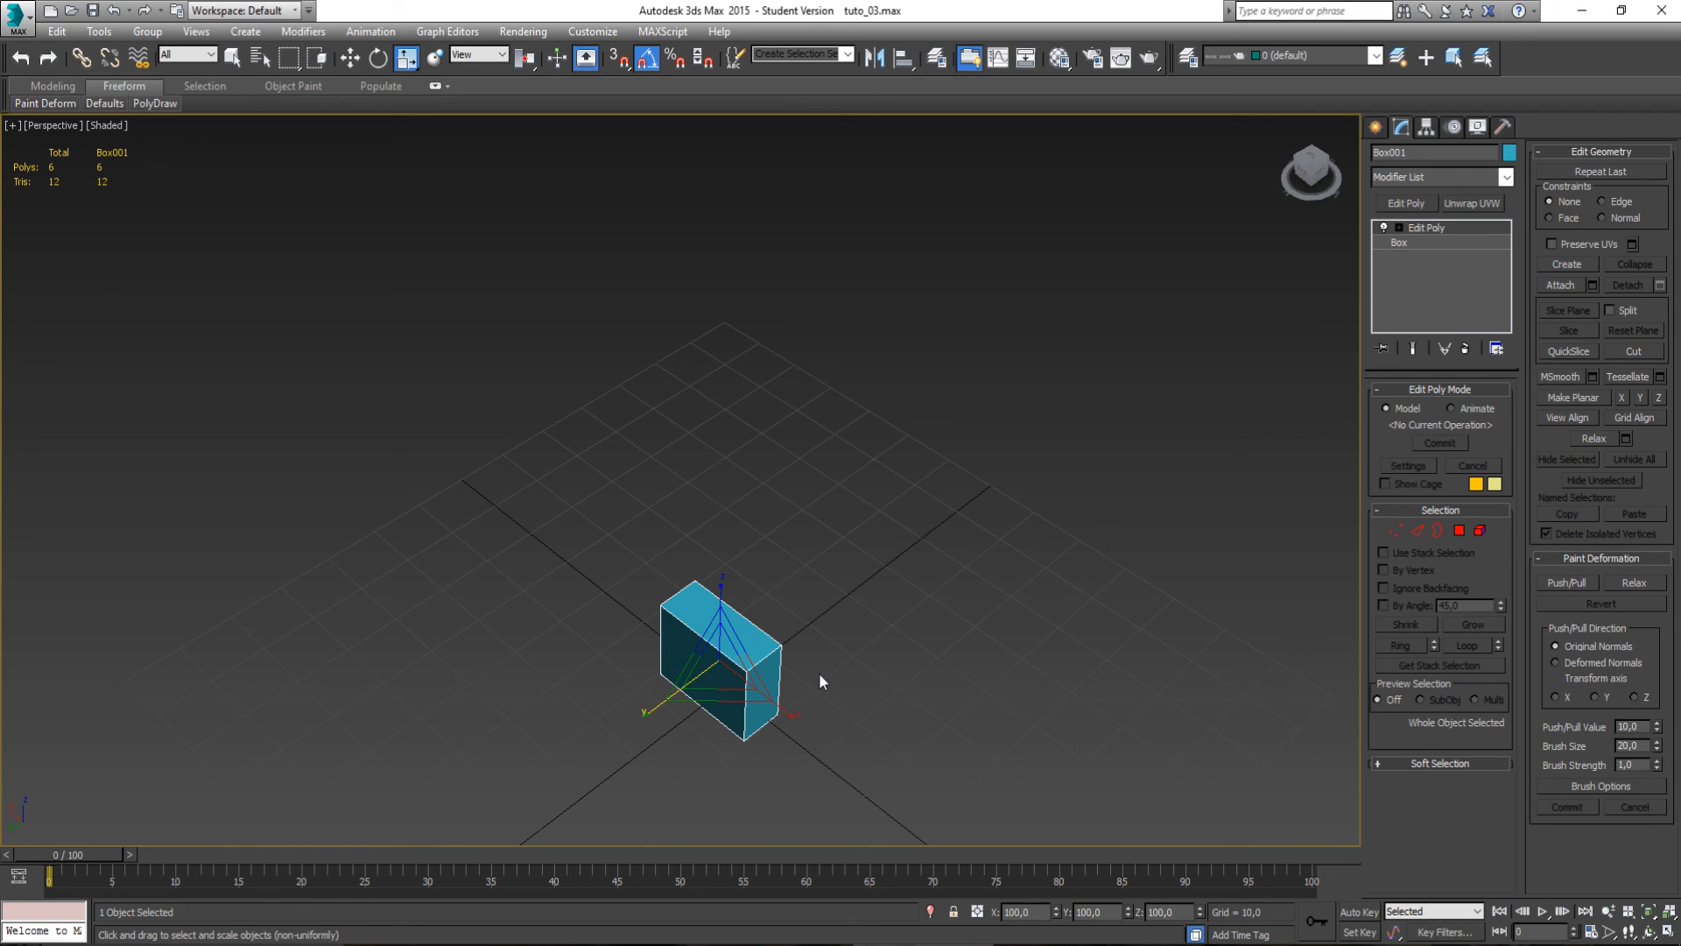
alt+middle_drag(822, 695, 881, 665)
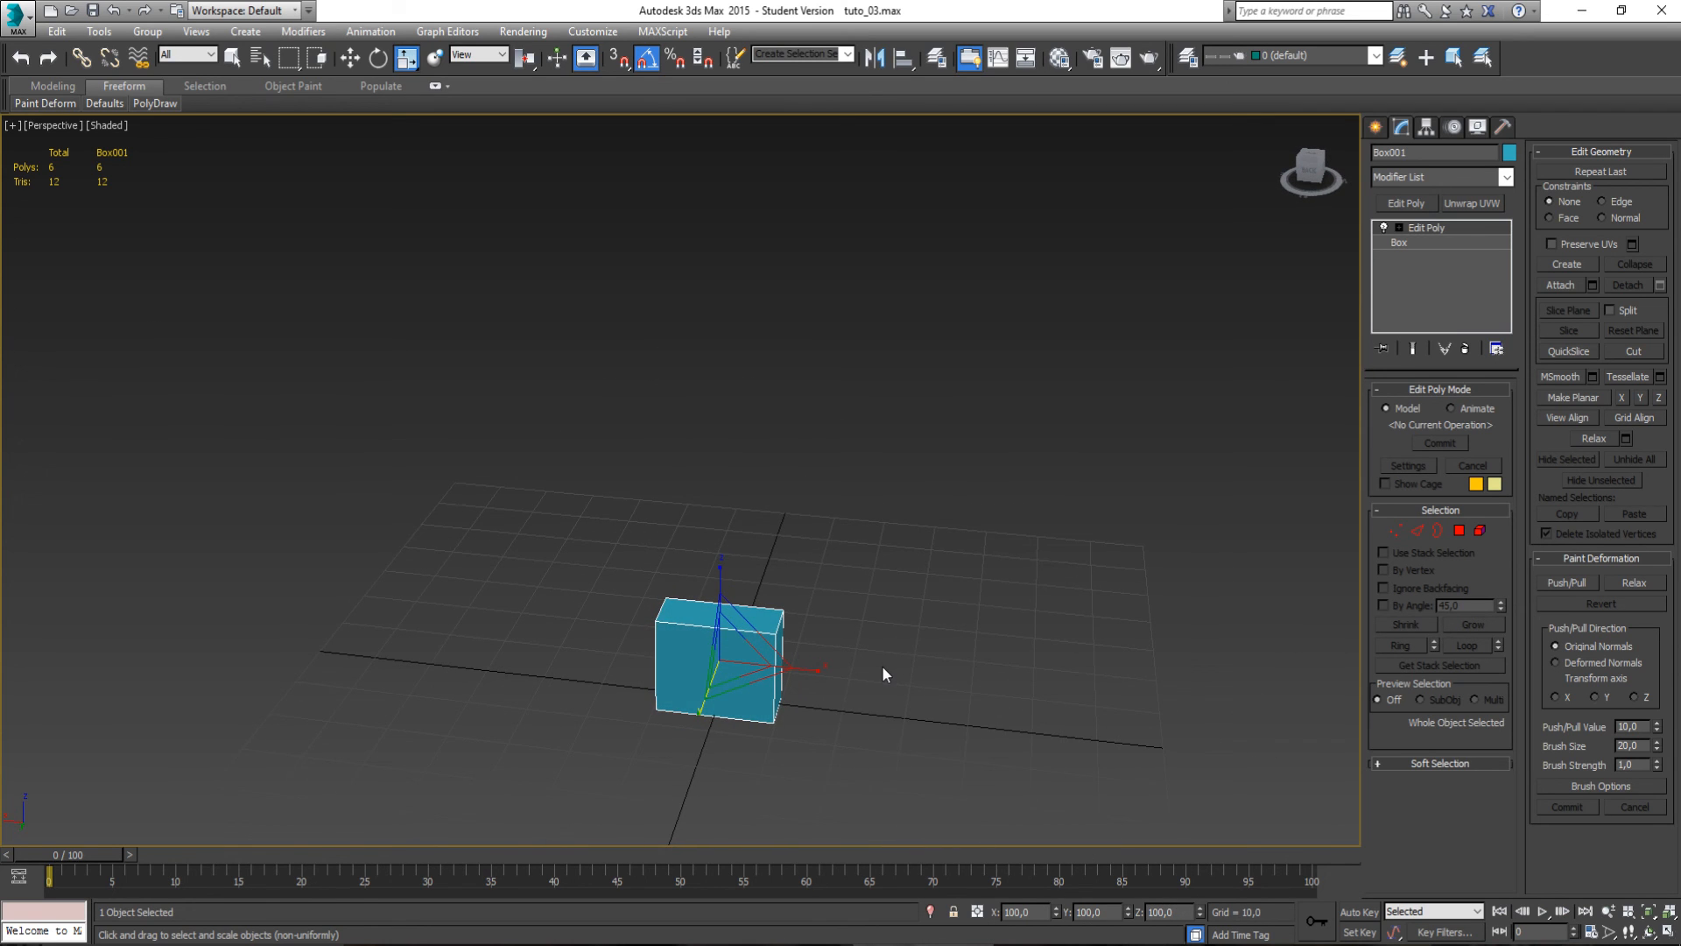